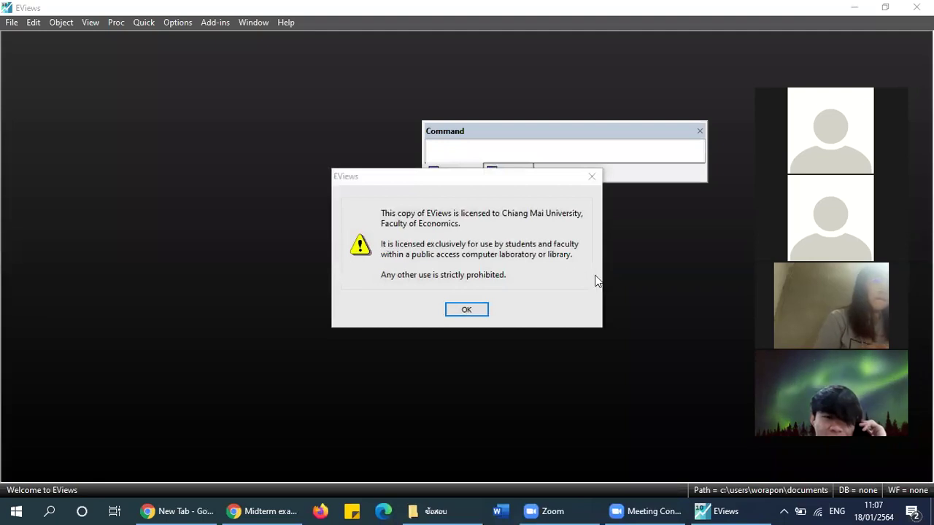
# - Dismiss the licence notice and move the floating Command window away from the middle of the workspace
pyautogui.click(456, 309)
pyautogui.moveTo(566, 133); pyautogui.dragTo(205, 413)
pyautogui.click(436, 299)
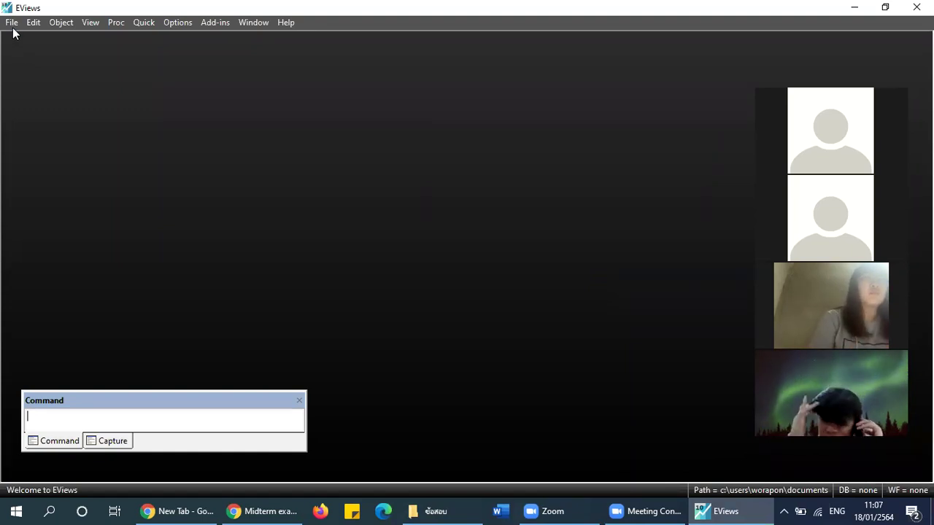
pyautogui.click(12, 24)
pyautogui.moveTo(26, 40)
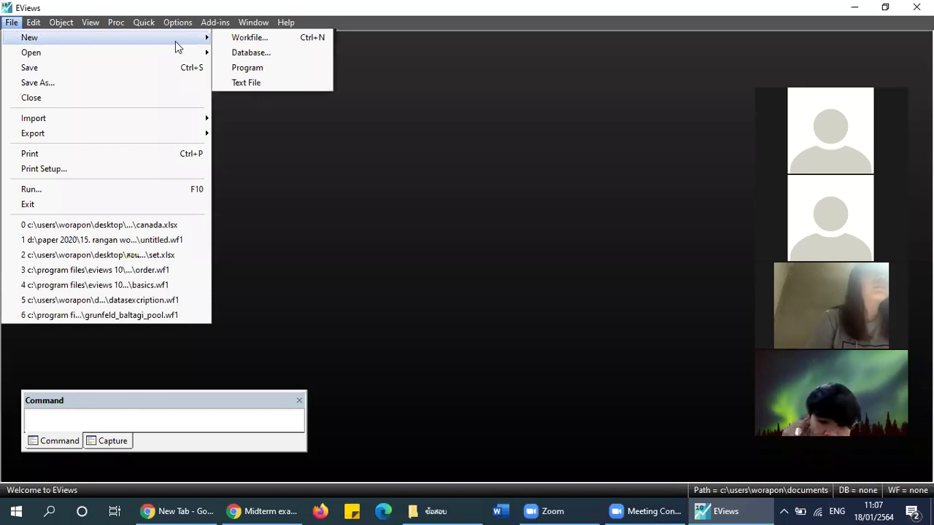
pyautogui.click(246, 41)
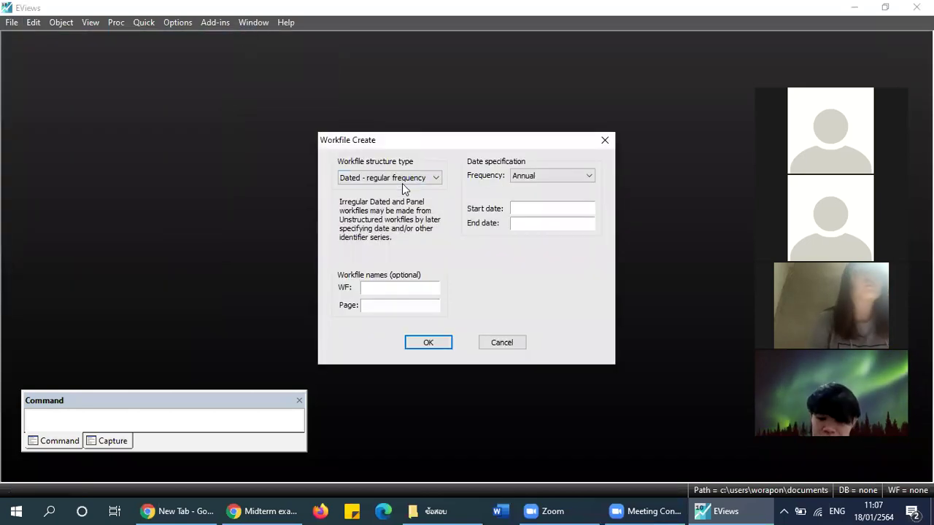
pyautogui.click(406, 180)
pyautogui.click(407, 181)
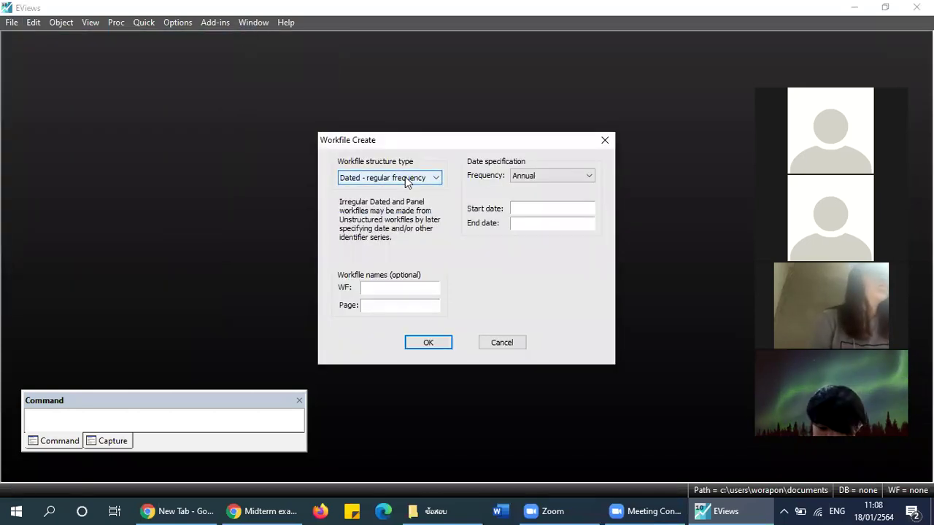
pyautogui.click(406, 180)
pyautogui.click(400, 188)
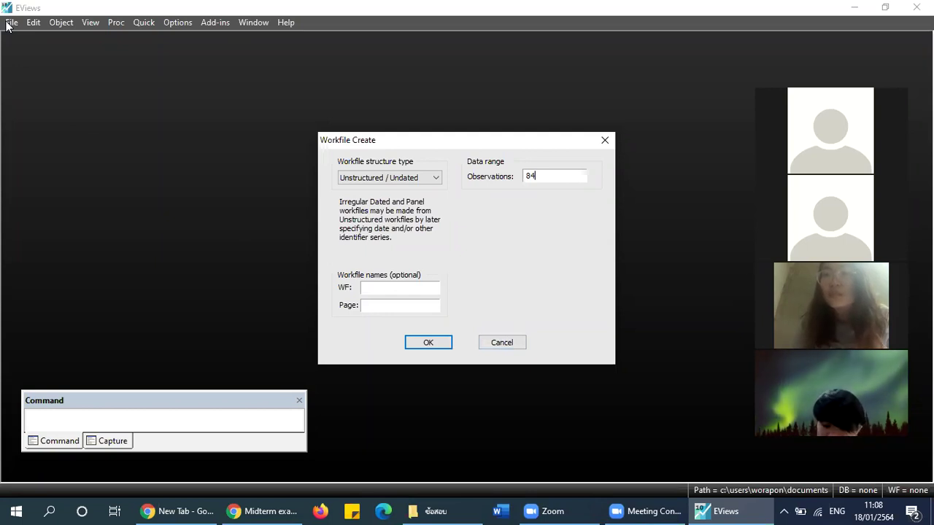
pyautogui.click(482, 342)
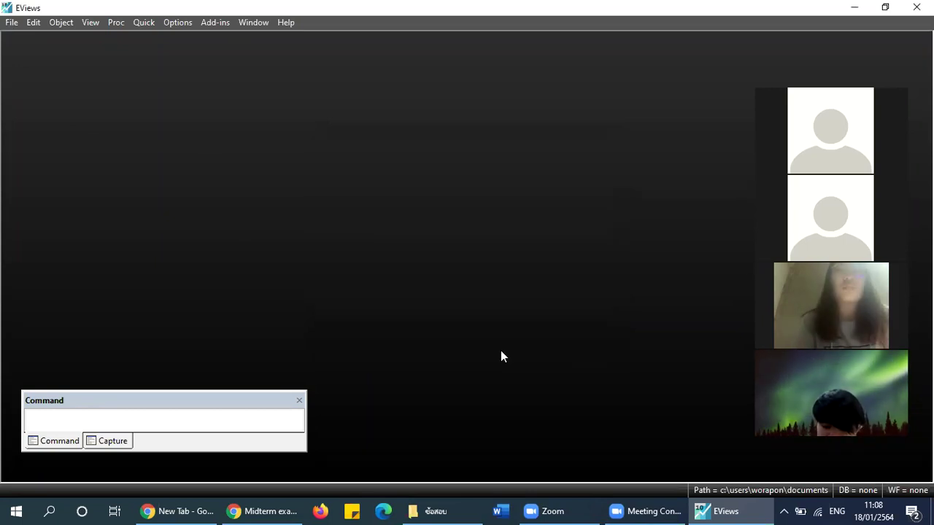
# - Create a new workfile with the Unstructured / Undated structure type and 84 observations
pyautogui.click(12, 23)
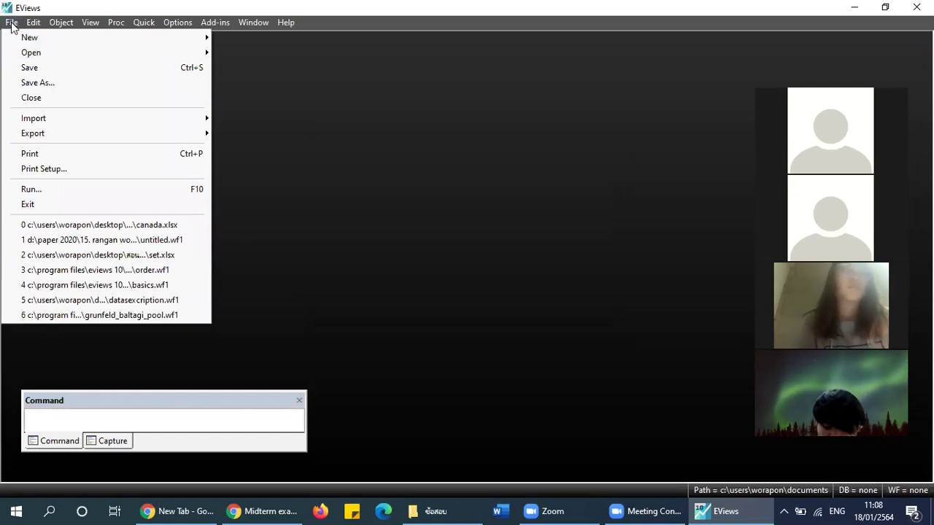
pyautogui.click(12, 24)
pyautogui.click(12, 22)
pyautogui.moveTo(50, 36)
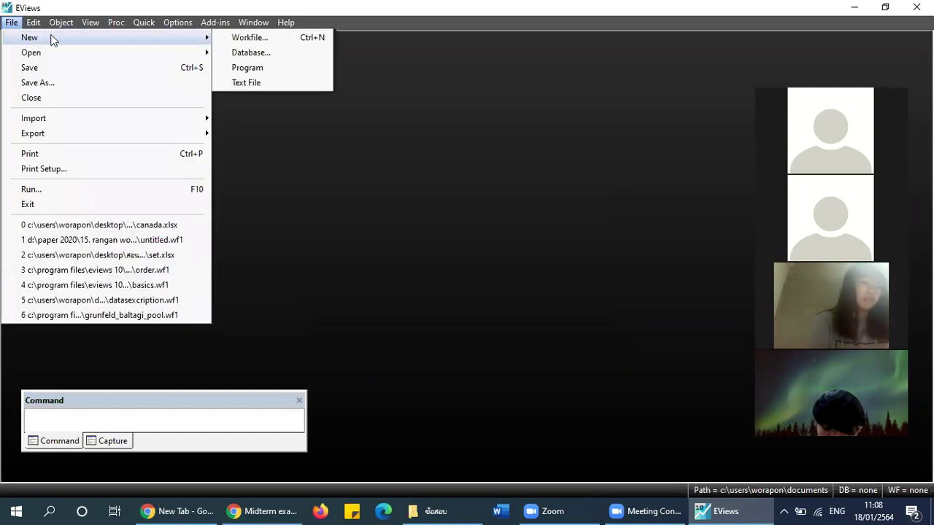
pyautogui.click(238, 37)
pyautogui.click(431, 178)
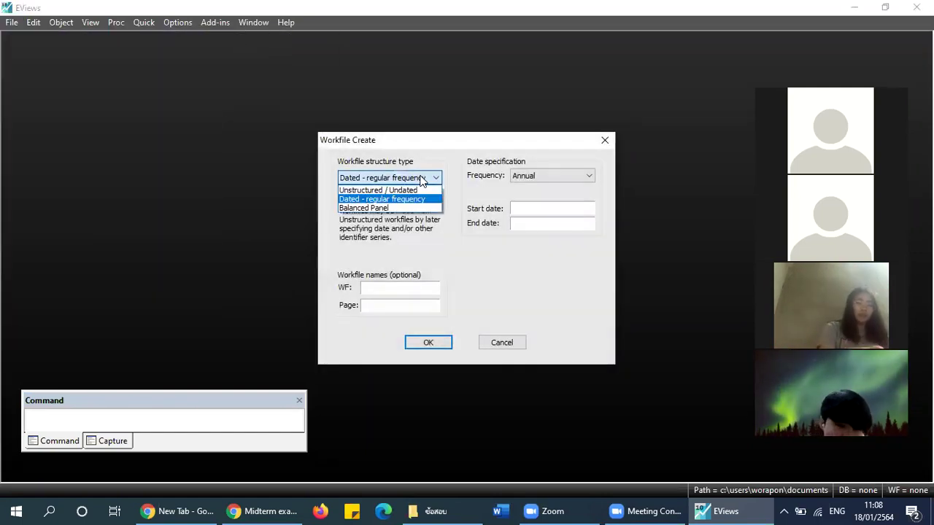
pyautogui.click(393, 190)
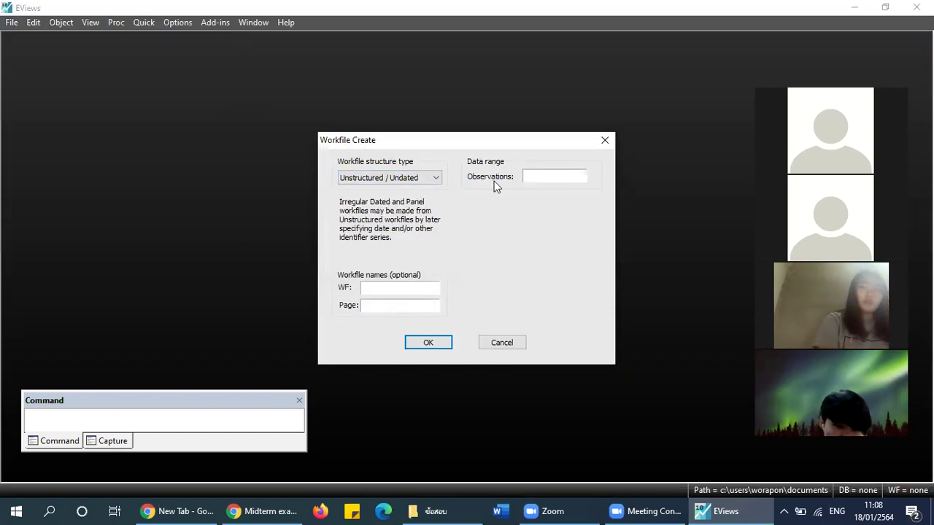
pyautogui.click(570, 177)
pyautogui.write('8')
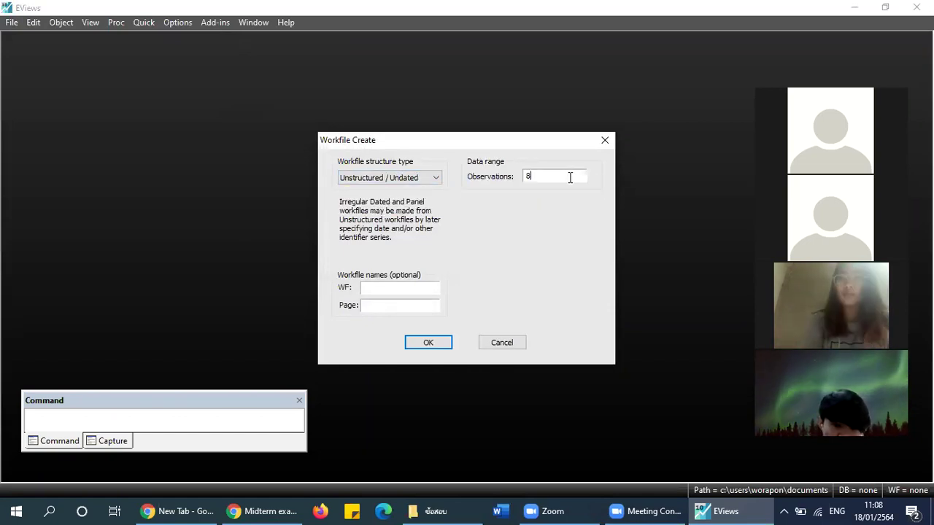
pyautogui.write('4')
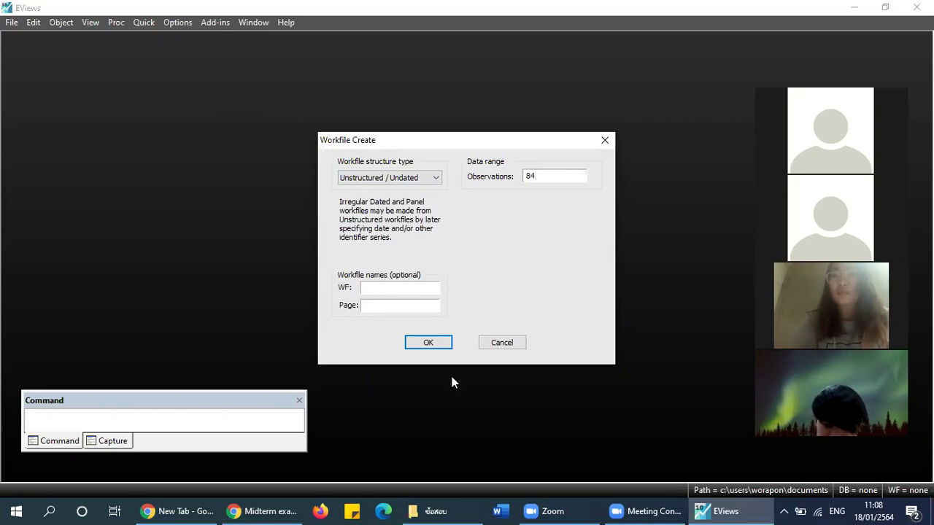
pyautogui.click(429, 342)
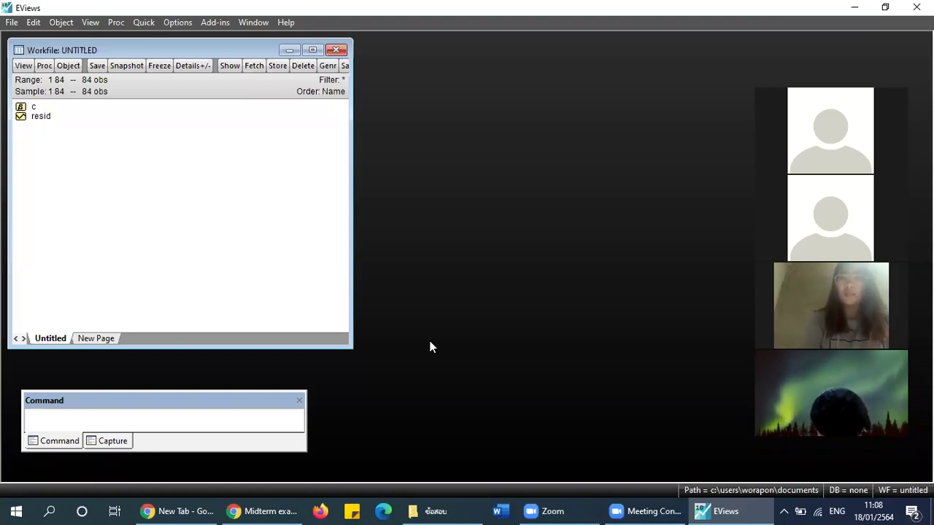
# - Start importing data from a file into the workfile and browse to the Desktop folder
pyautogui.click(106, 186)
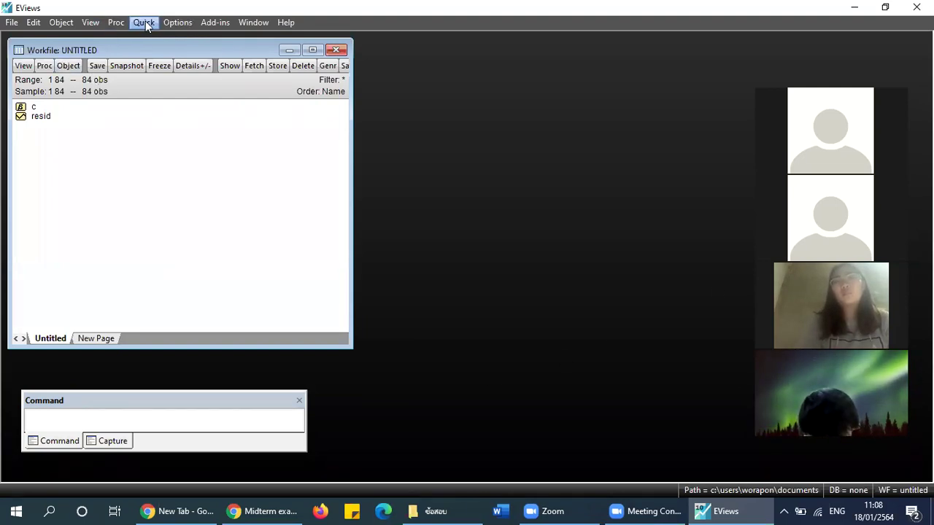
pyautogui.click(5, 23)
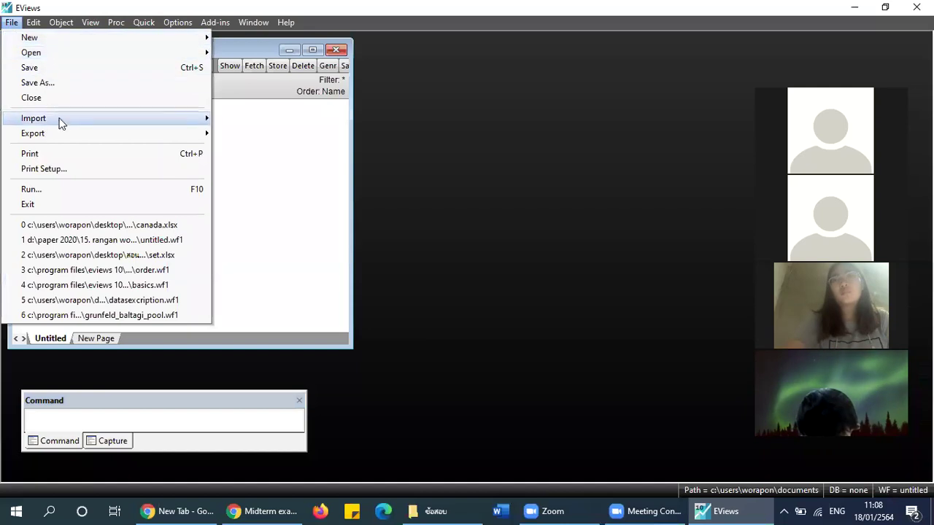
pyautogui.moveTo(125, 120)
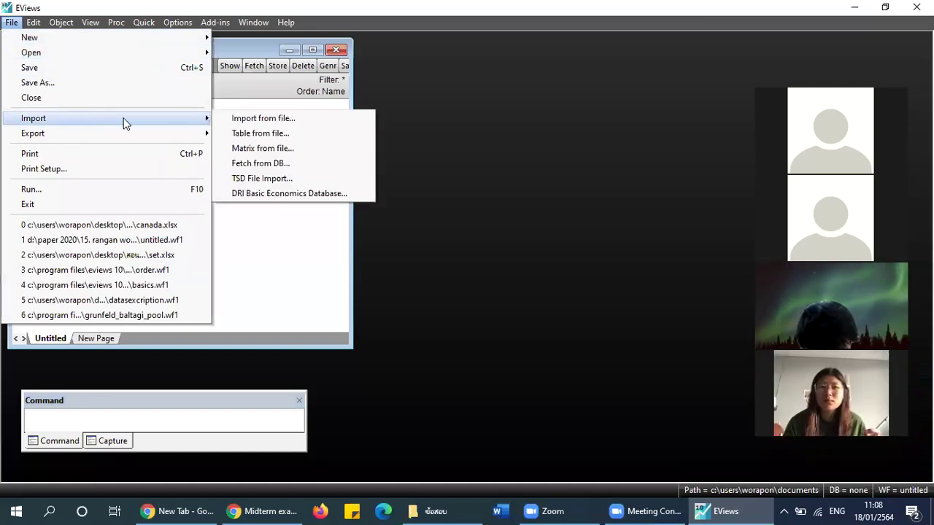
pyautogui.click(269, 121)
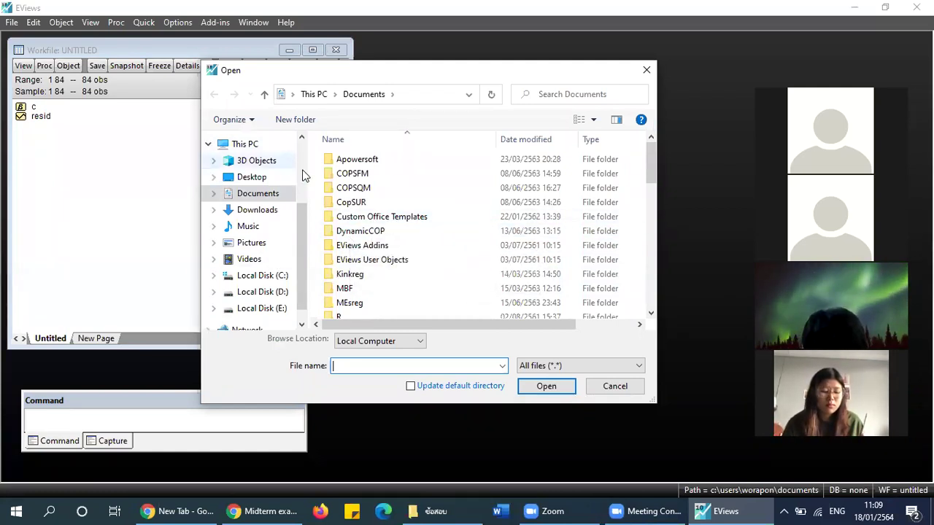
pyautogui.scroll(-1, 415, 210)
pyautogui.scroll(-8, 414, 205)
pyautogui.scroll(9, 414, 206)
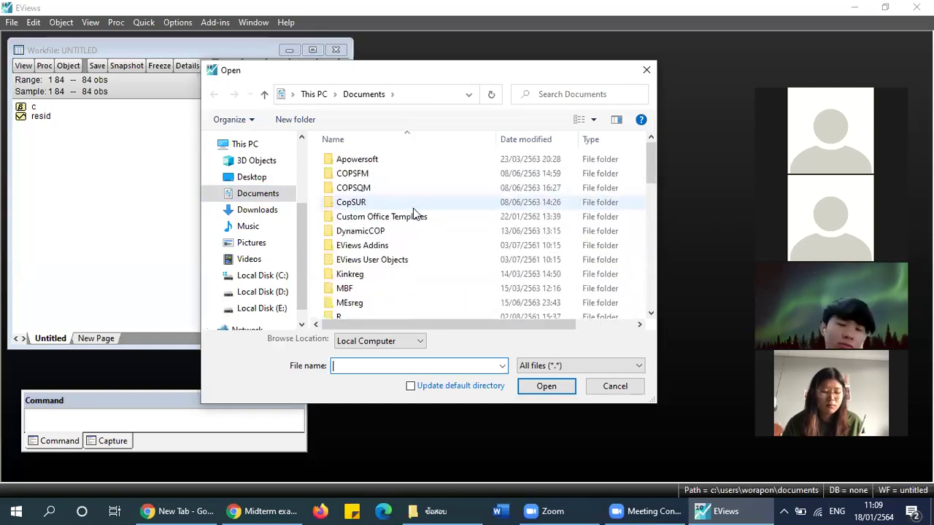
pyautogui.click(248, 176)
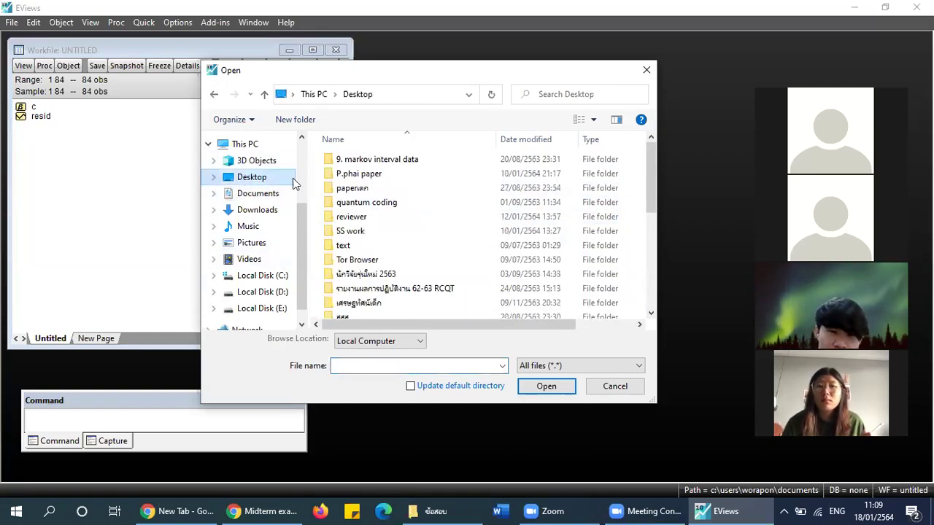
pyautogui.scroll(-5, 409, 204)
pyautogui.scroll(4, 372, 228)
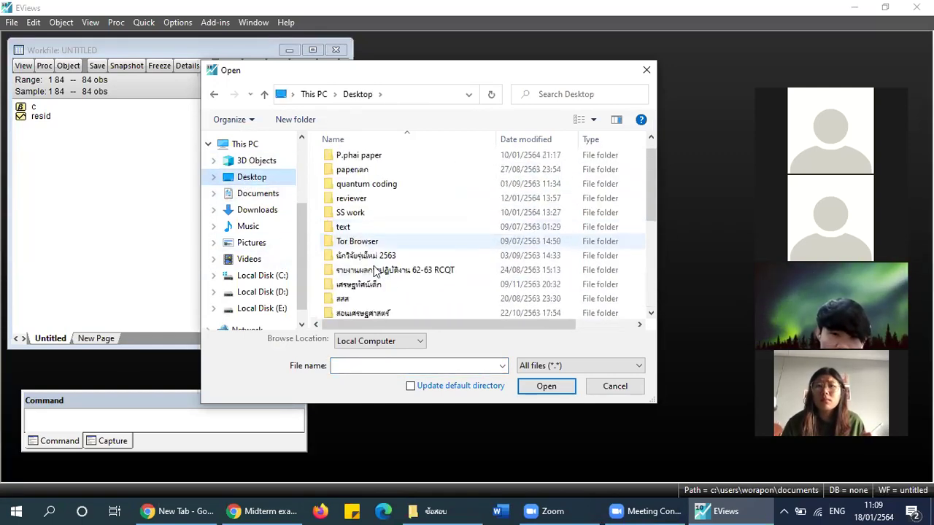
# - Open the Canada Excel file from the สอนเศรษฐศาสตร์ > 751403 > code folder for import
pyautogui.doubleClick(367, 312)
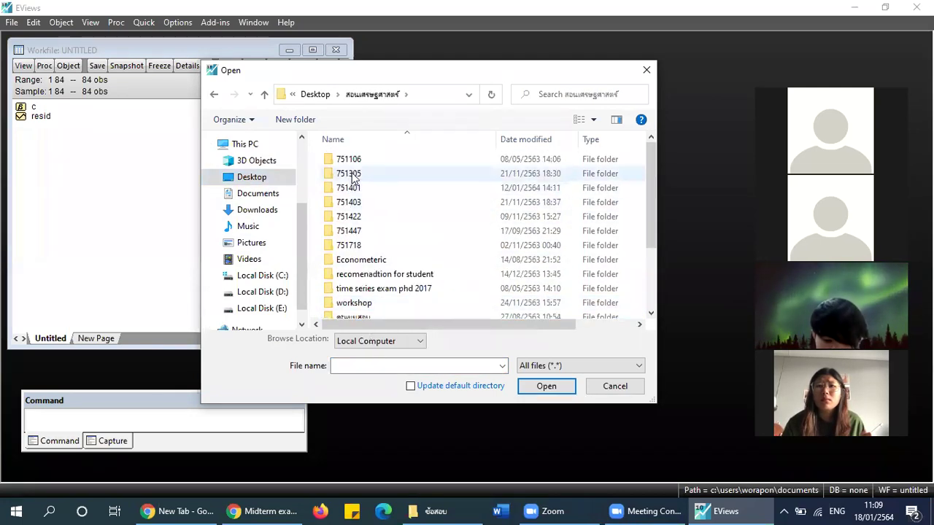
pyautogui.click(348, 175)
pyautogui.doubleClick(351, 202)
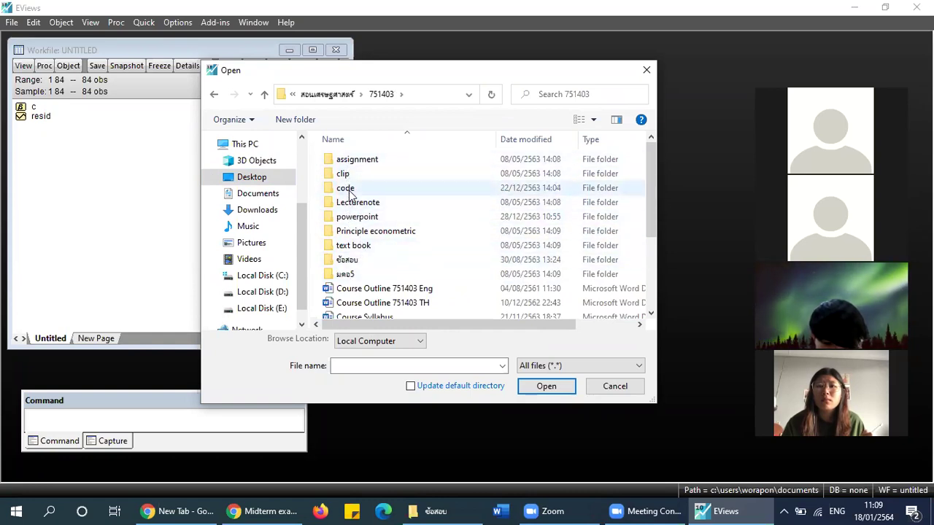
pyautogui.doubleClick(348, 188)
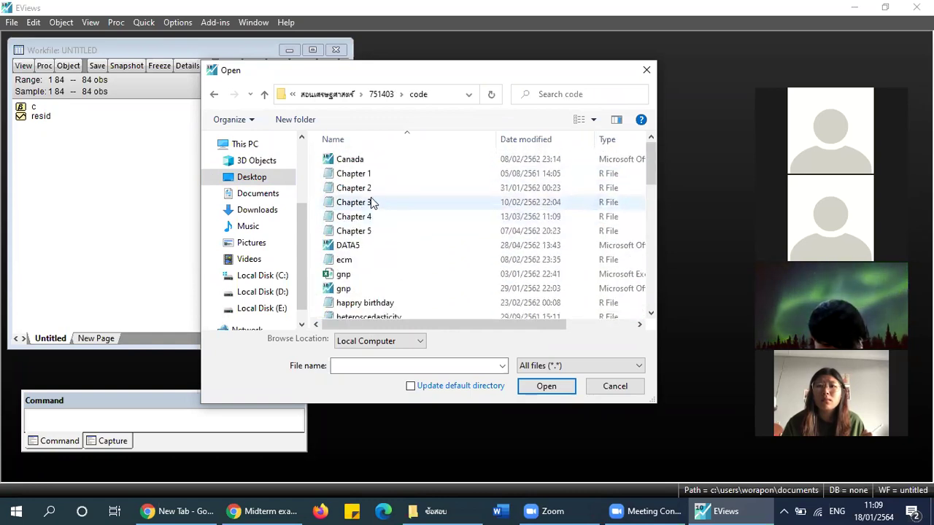
pyautogui.click(354, 162)
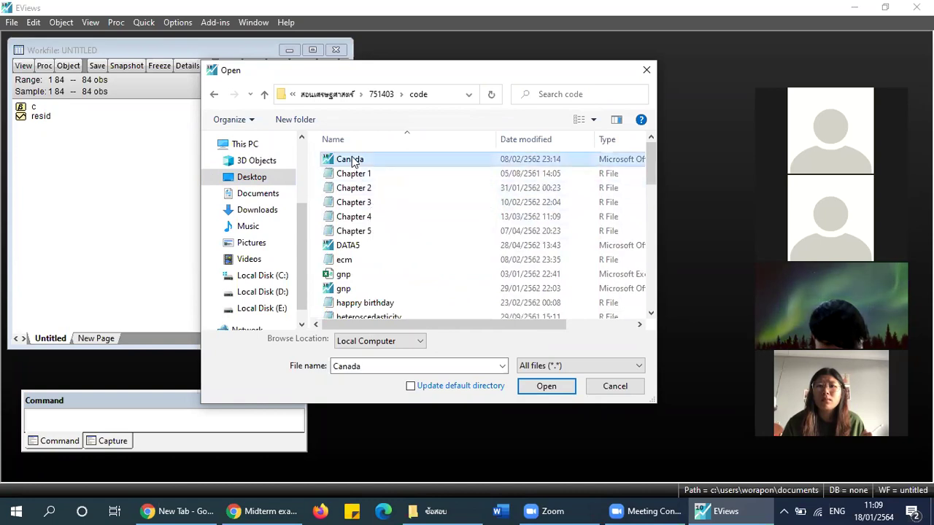
pyautogui.doubleClick(352, 162)
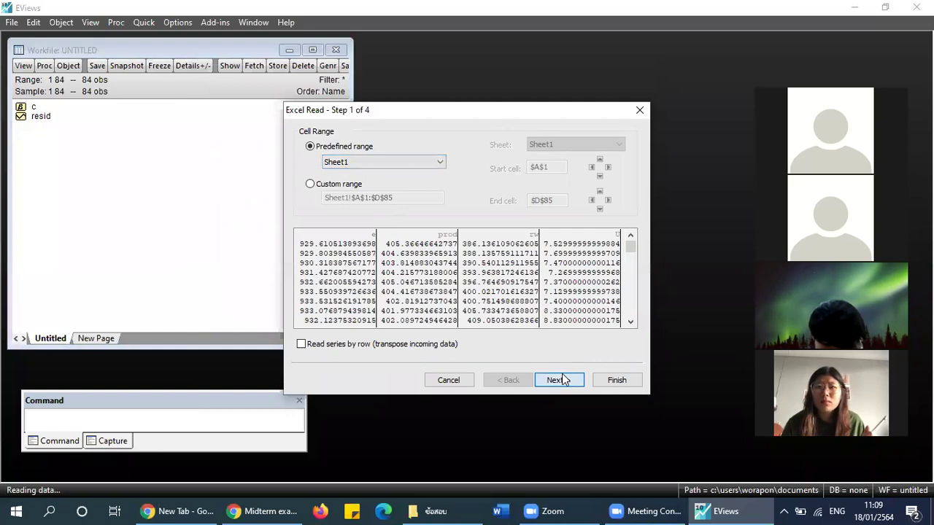
# - Import the predefined Sheet1 range with the default read settings and link the imported series to the external source
pyautogui.click(560, 380)
pyautogui.click(561, 380)
pyautogui.click(561, 381)
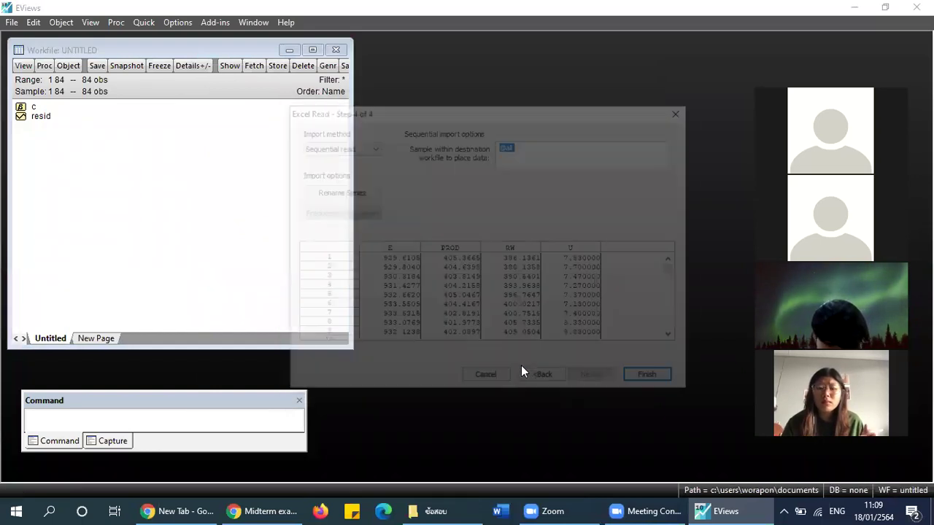
pyautogui.click(654, 378)
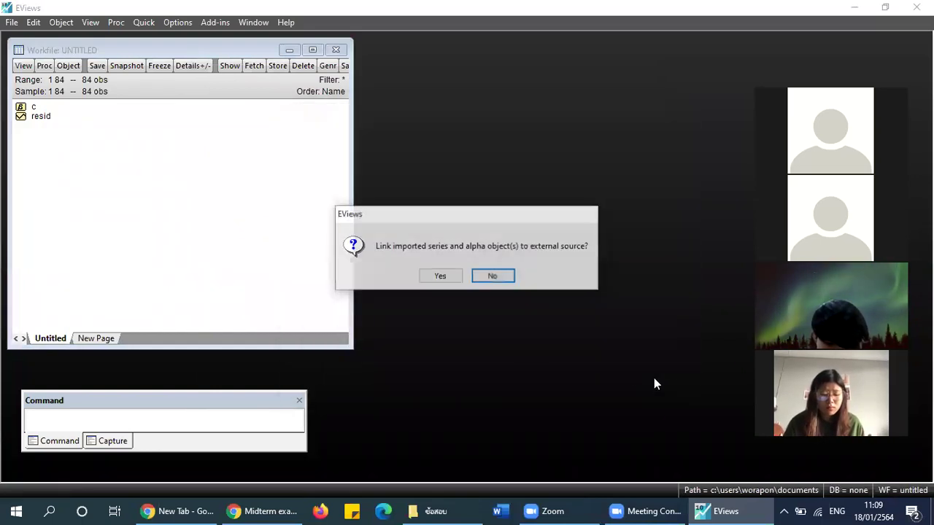
pyautogui.click(427, 276)
pyautogui.click(175, 223)
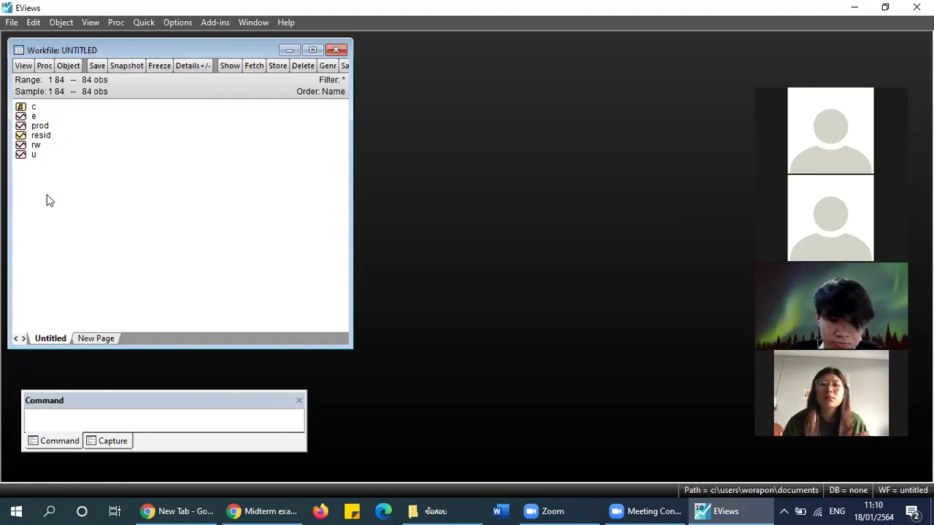
# - Run an Augmented Dickey-Fuller unit root test on series e in level with intercept, check its test statistic and probability, and close the series
pyautogui.doubleClick(33, 117)
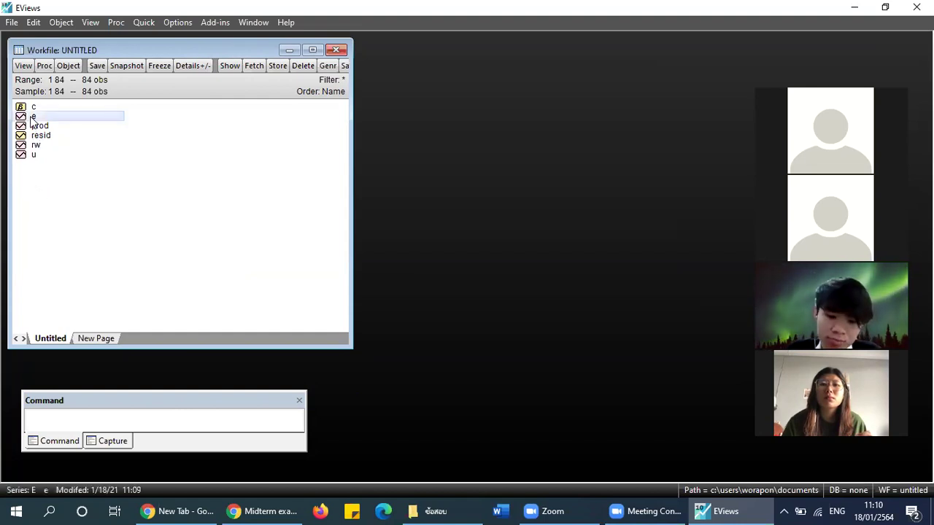
pyautogui.moveTo(139, 86); pyautogui.dragTo(254, 77)
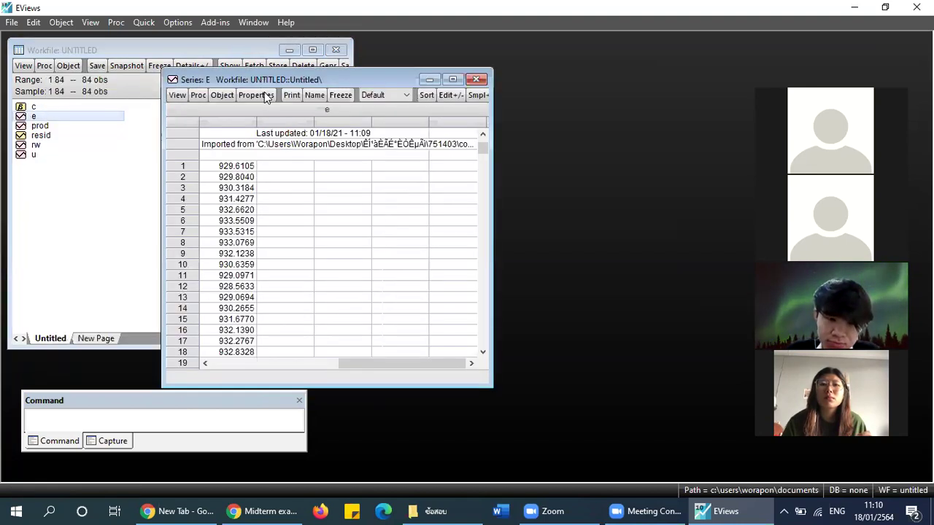
pyautogui.click(176, 96)
pyautogui.moveTo(238, 211)
pyautogui.click(367, 212)
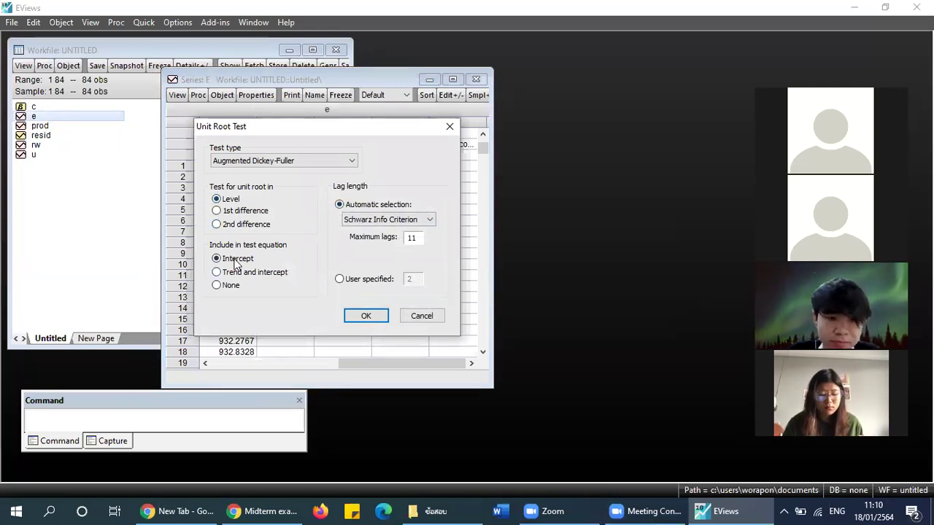
pyautogui.click(375, 315)
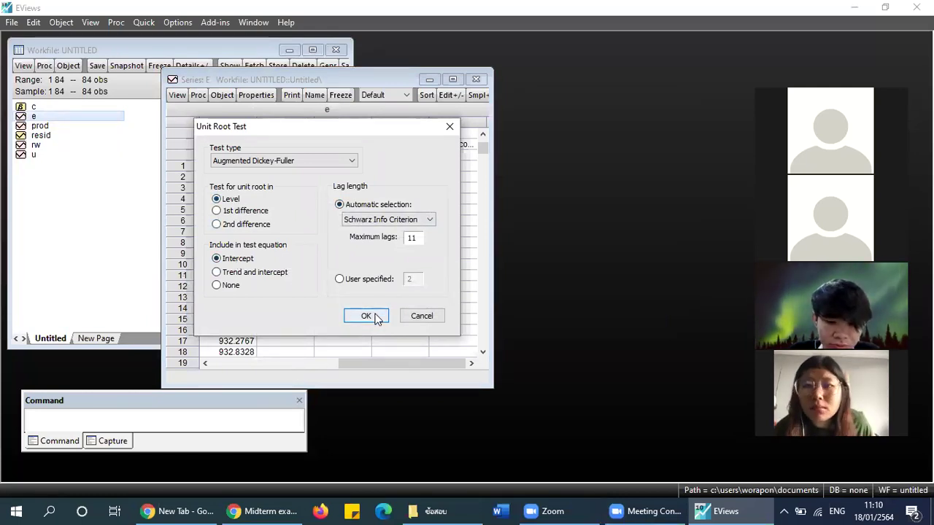
pyautogui.click(429, 190)
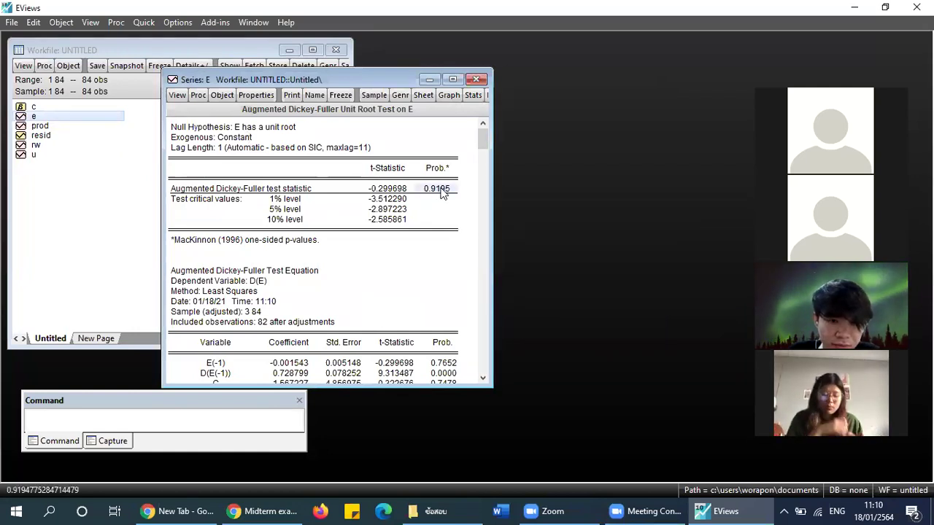
pyautogui.click(392, 191)
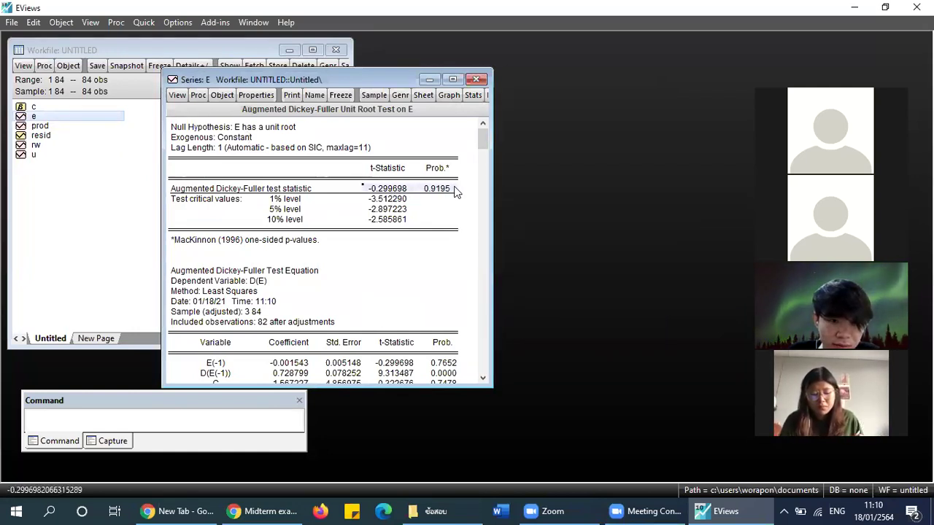
pyautogui.click(476, 80)
# - Run an Augmented Dickey-Fuller unit root test on series prod in level with intercept, check its probability, and close the series
pyautogui.doubleClick(40, 125)
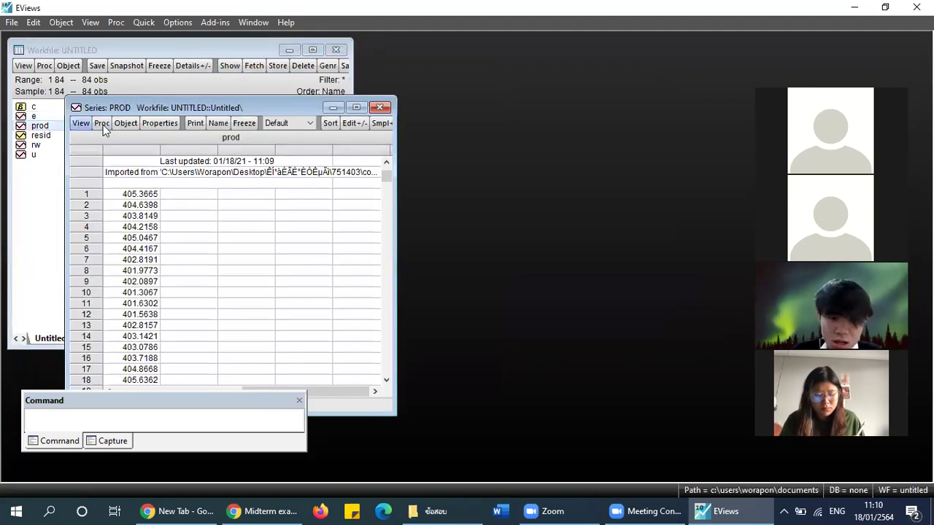
pyautogui.click(81, 124)
pyautogui.moveTo(149, 243)
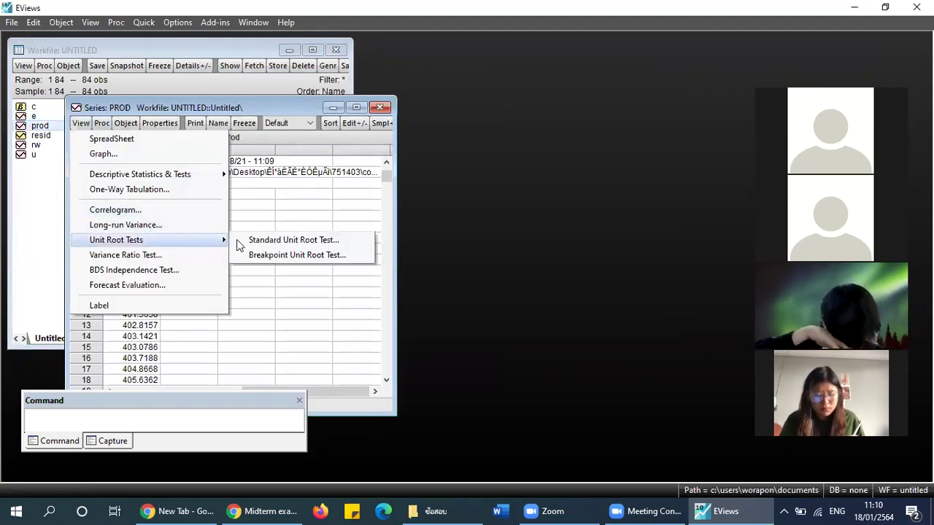
pyautogui.click(252, 239)
pyautogui.click(268, 340)
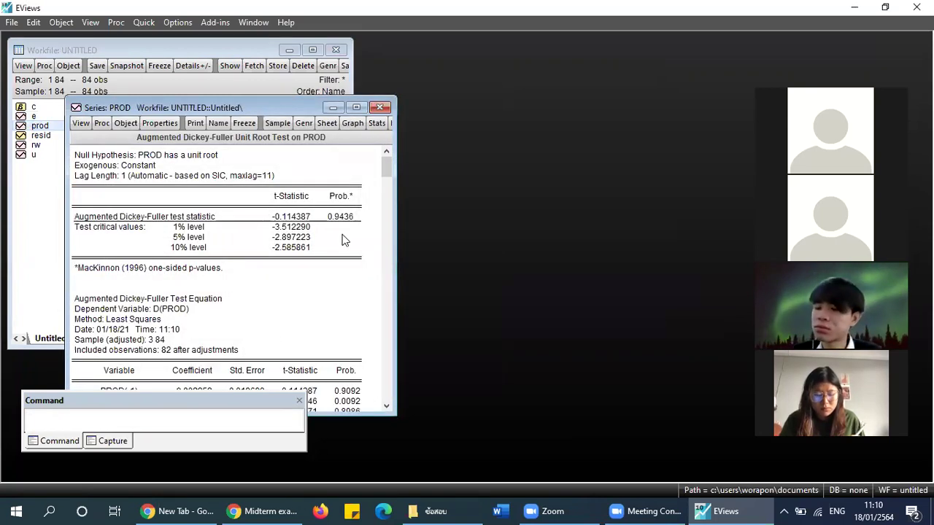
pyautogui.click(346, 218)
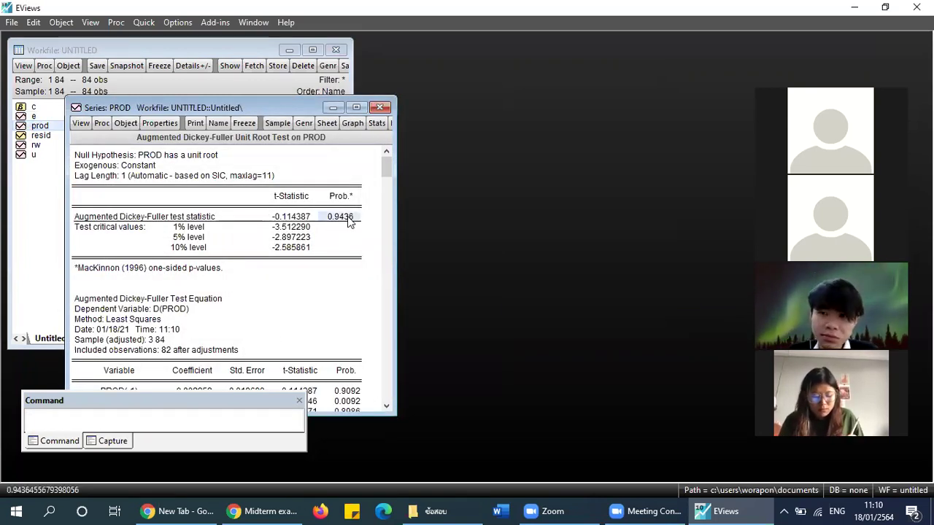
pyautogui.click(379, 107)
# - Run an Augmented Dickey-Fuller unit root test on series rw in level with intercept and review the full test output
pyautogui.doubleClick(40, 145)
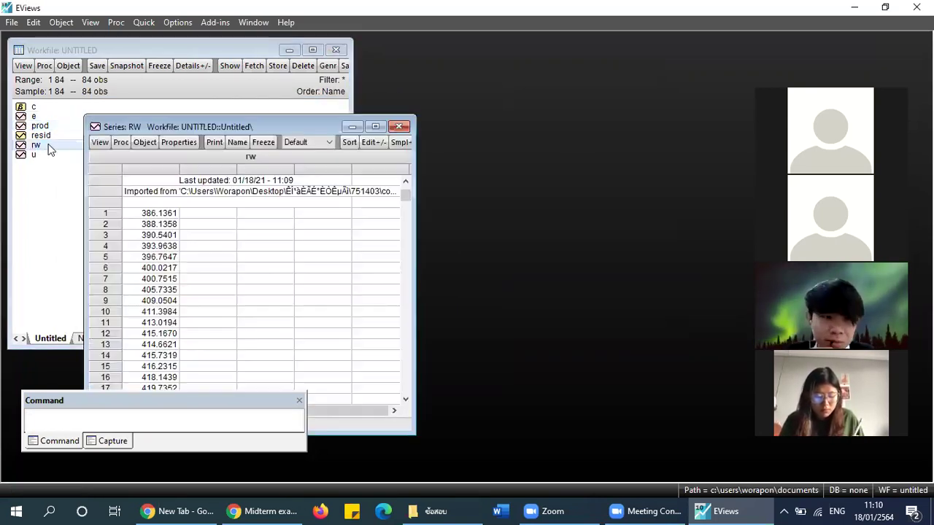
pyautogui.click(97, 142)
pyautogui.moveTo(149, 258)
pyautogui.click(314, 258)
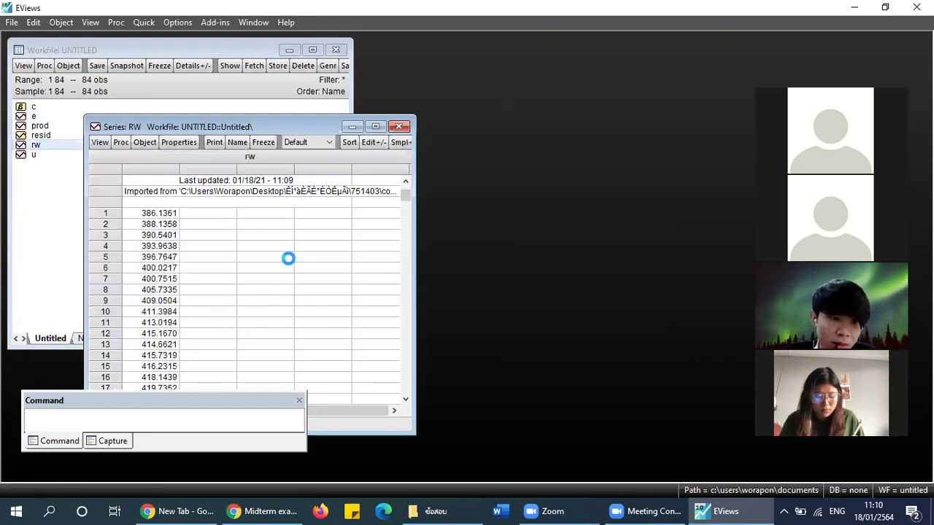
pyautogui.click(295, 362)
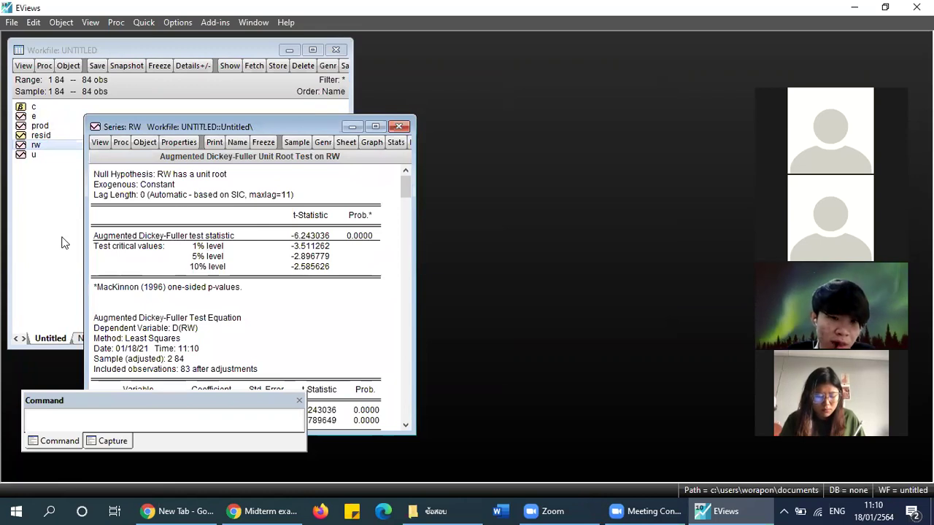
pyautogui.moveTo(182, 127); pyautogui.dragTo(400, 112)
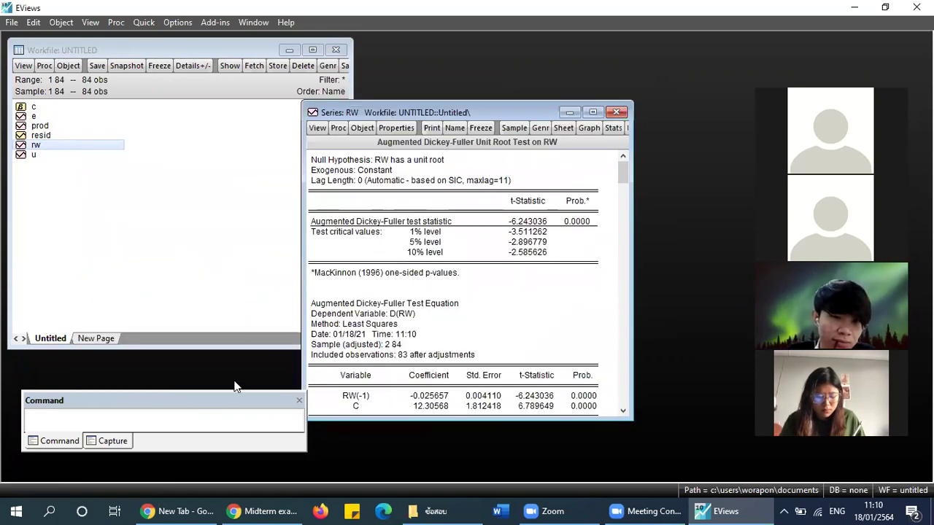
pyautogui.scroll(-4, 482, 288)
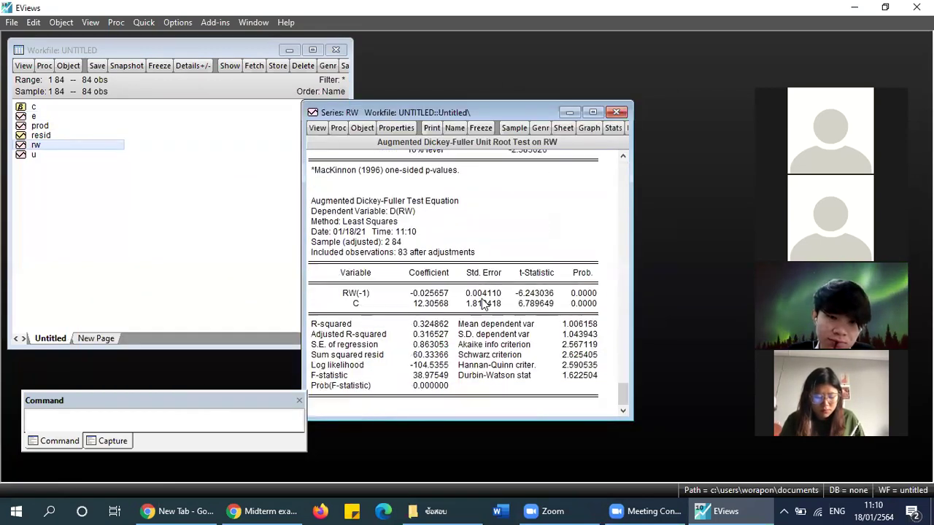
pyautogui.scroll(4, 481, 300)
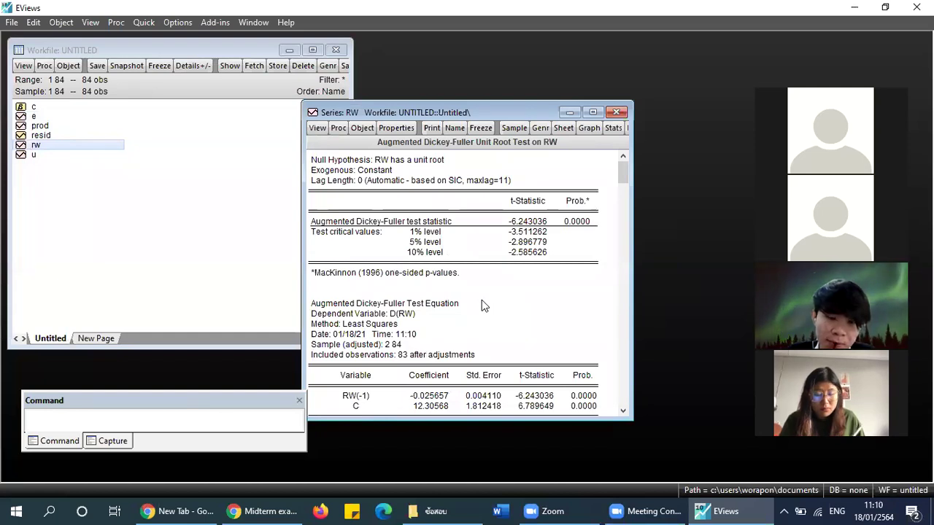
# - Rerun the Augmented Dickey-Fuller test on series rw in level with neither trend nor intercept in the test equation
pyautogui.click(316, 129)
pyautogui.moveTo(402, 245)
pyautogui.click(511, 247)
pyautogui.click(398, 309)
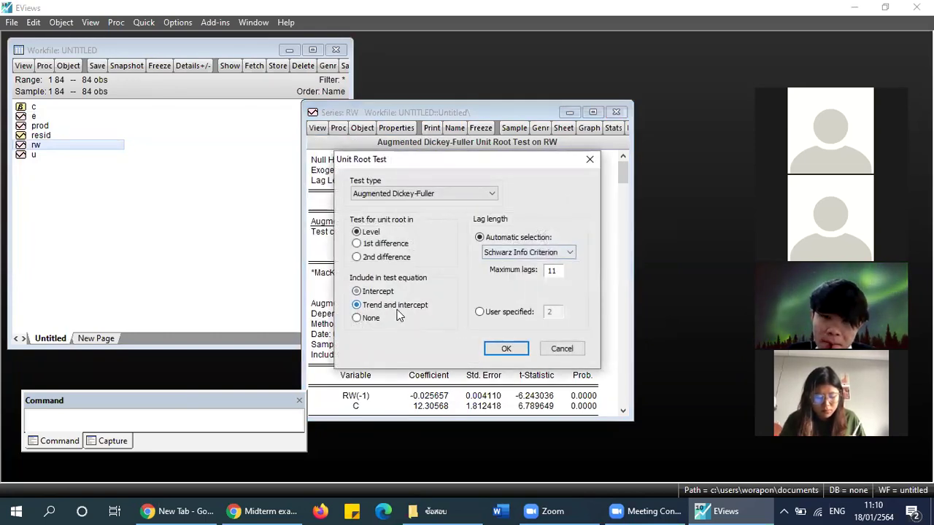
pyautogui.click(380, 318)
pyautogui.click(511, 348)
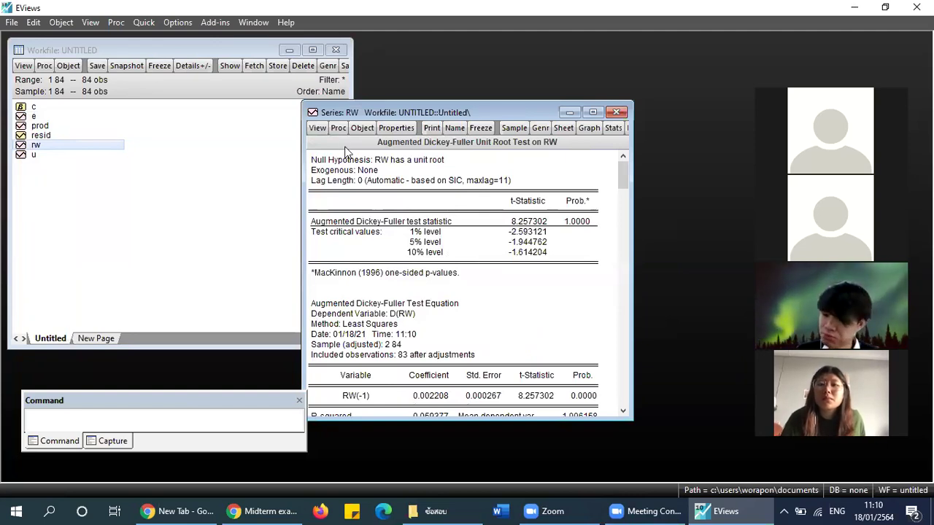
# - Rerun the Augmented Dickey-Fuller test on series rw in level with trend and intercept, and close the series
pyautogui.click(318, 127)
pyautogui.moveTo(368, 245)
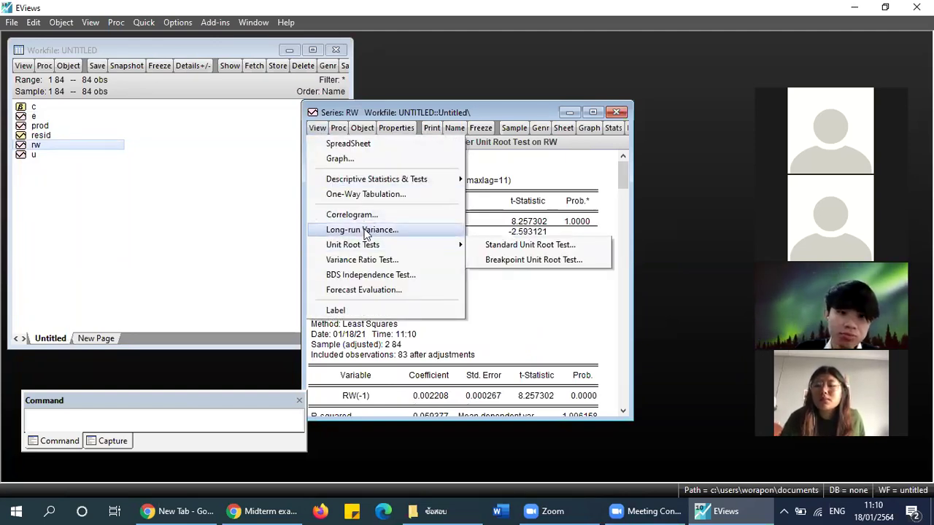
pyautogui.click(481, 245)
pyautogui.click(398, 304)
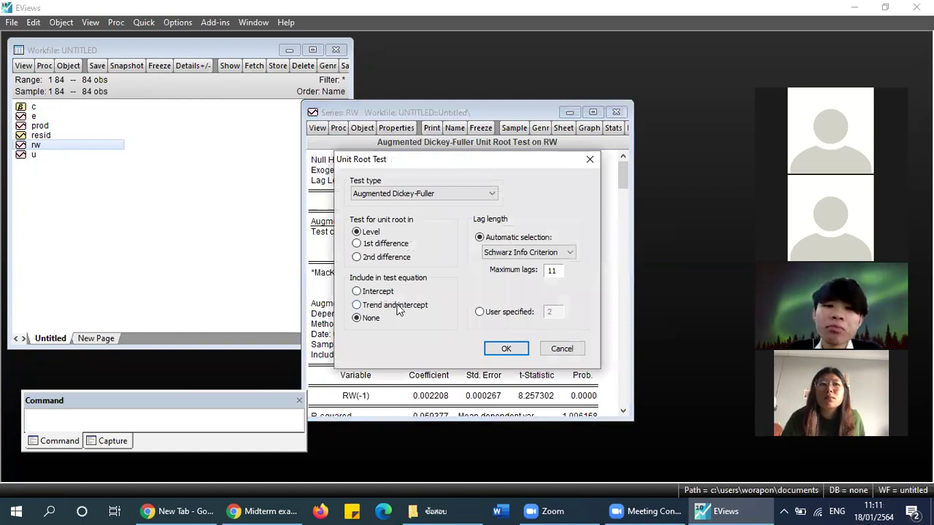
pyautogui.click(503, 348)
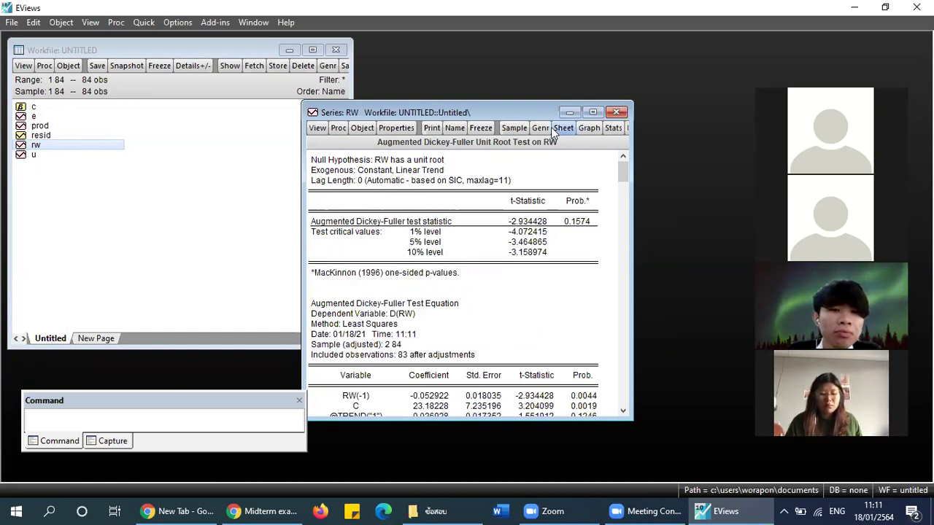
pyautogui.click(616, 111)
# - Run an Augmented Dickey-Fuller unit root test on series u in level with intercept only, and close the series
pyautogui.click(36, 156)
pyautogui.doubleClick(36, 156)
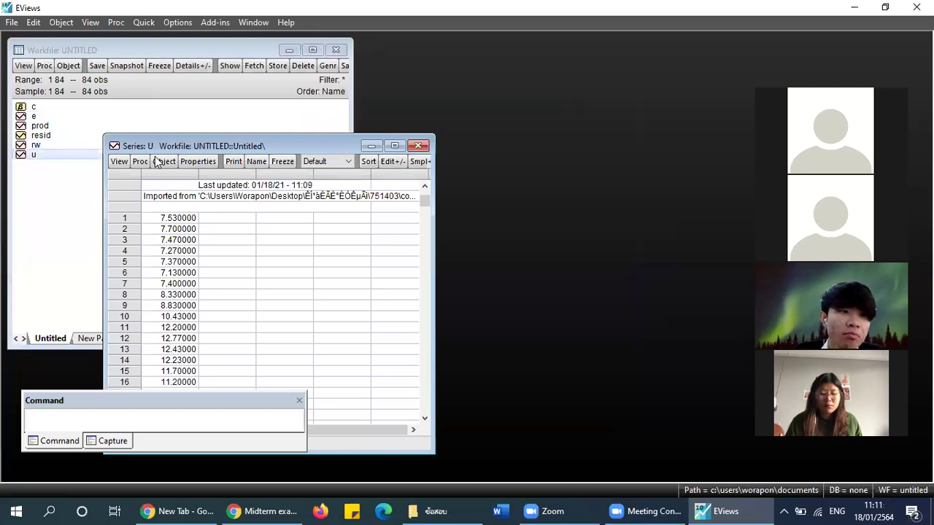
pyautogui.click(119, 161)
pyautogui.moveTo(182, 278)
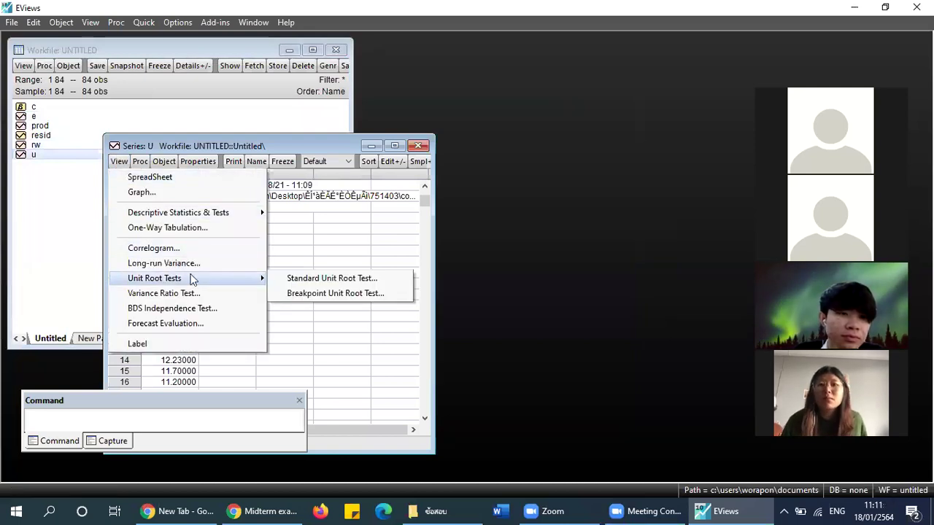
pyautogui.click(299, 280)
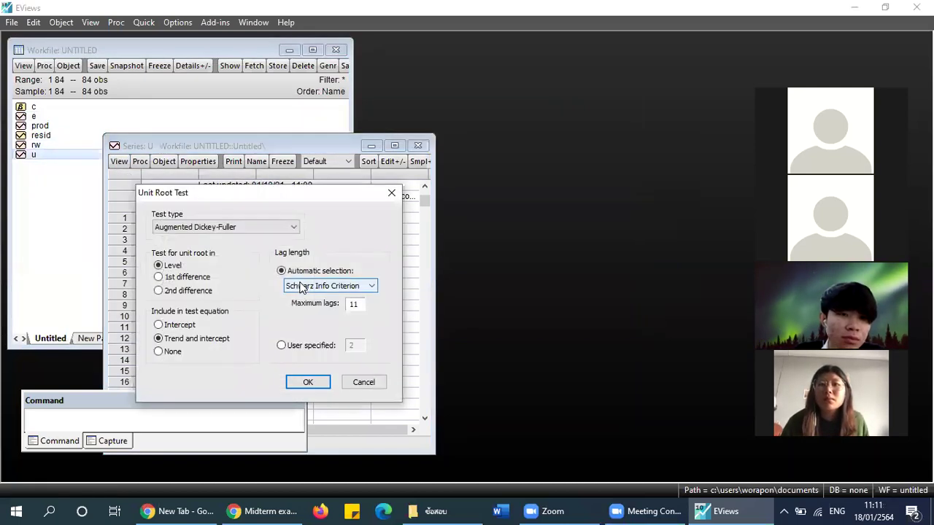
pyautogui.click(167, 325)
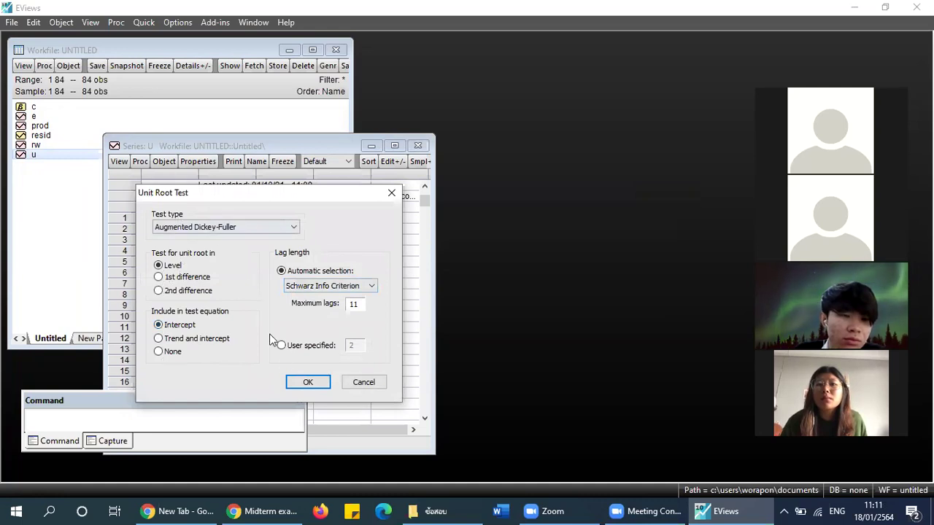
pyautogui.click(306, 382)
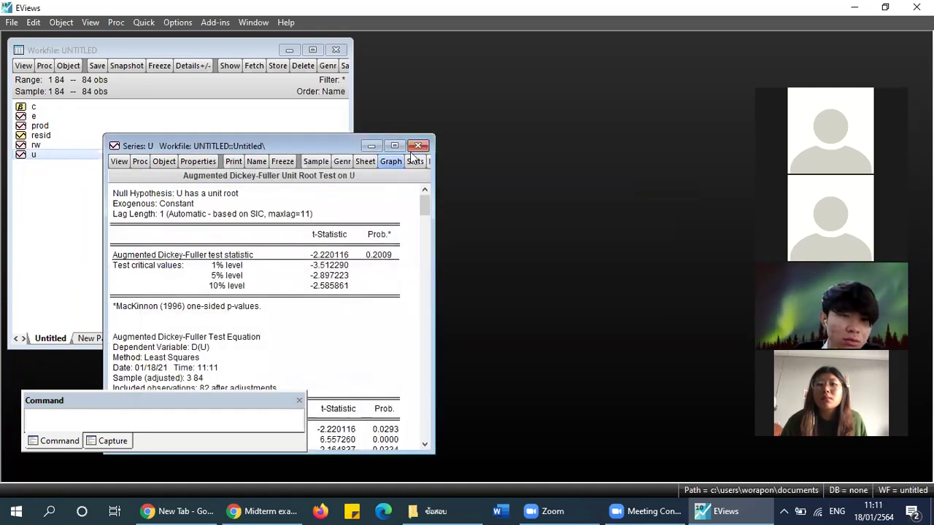
pyautogui.click(418, 145)
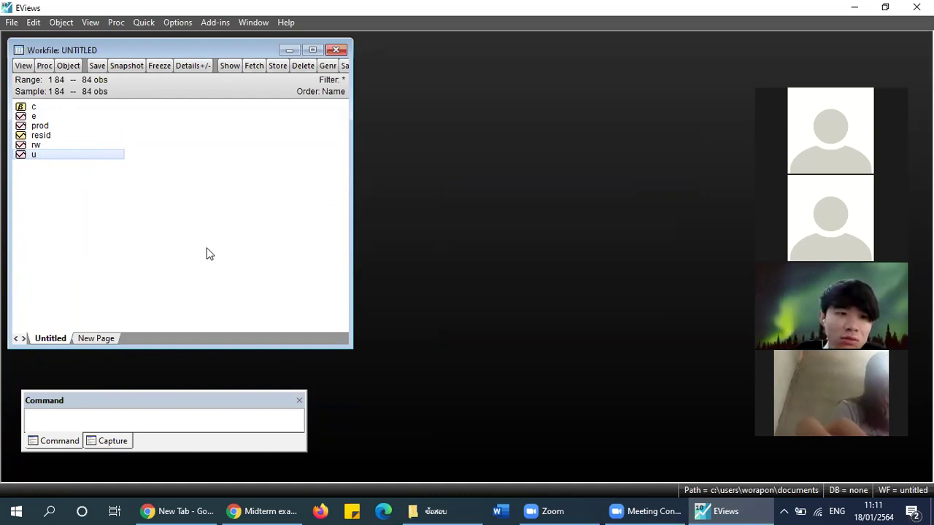
# - Run an Augmented Dickey-Fuller unit root test on the 1st difference of series e with intercept, and close the series
pyautogui.doubleClick(37, 115)
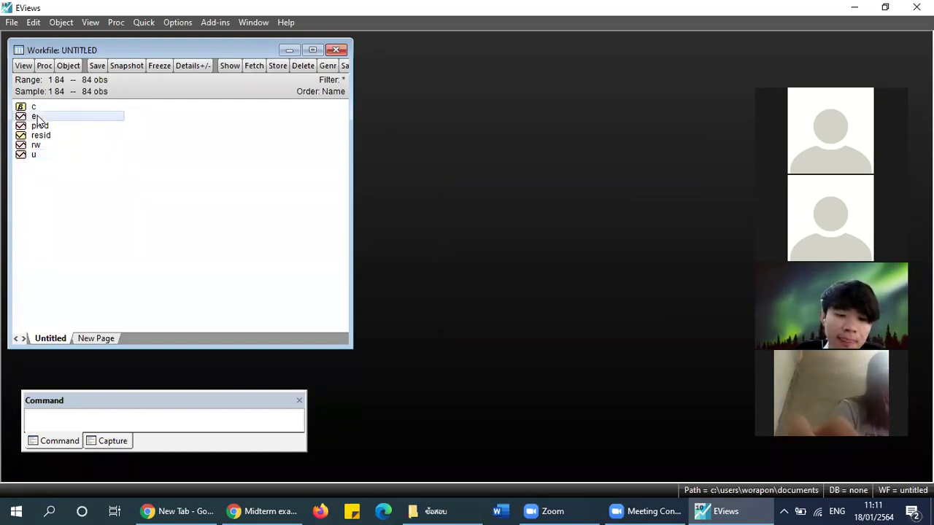
pyautogui.click(196, 149)
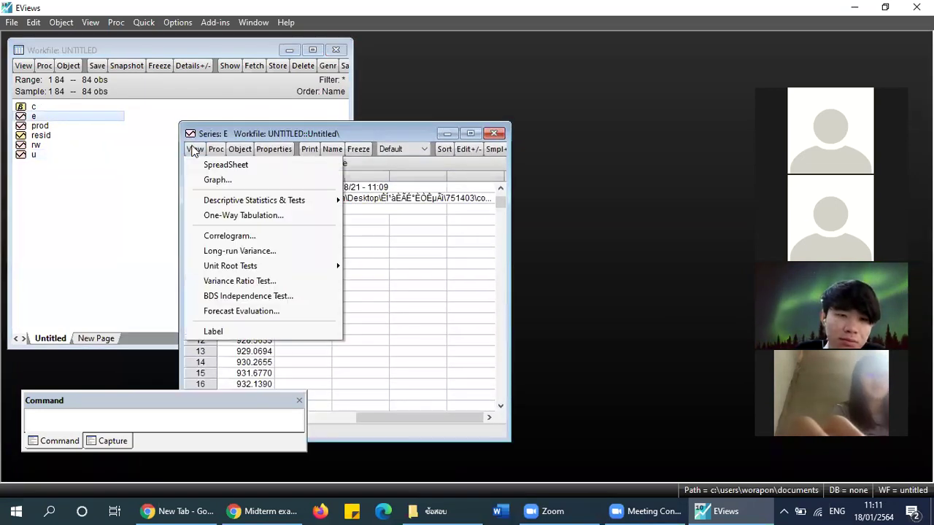
pyautogui.moveTo(267, 265)
pyautogui.click(397, 266)
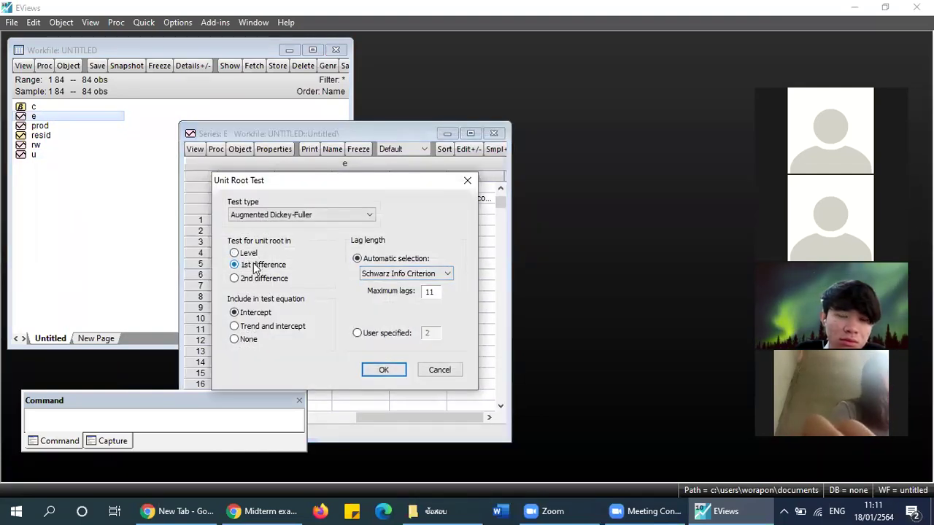
pyautogui.click(384, 370)
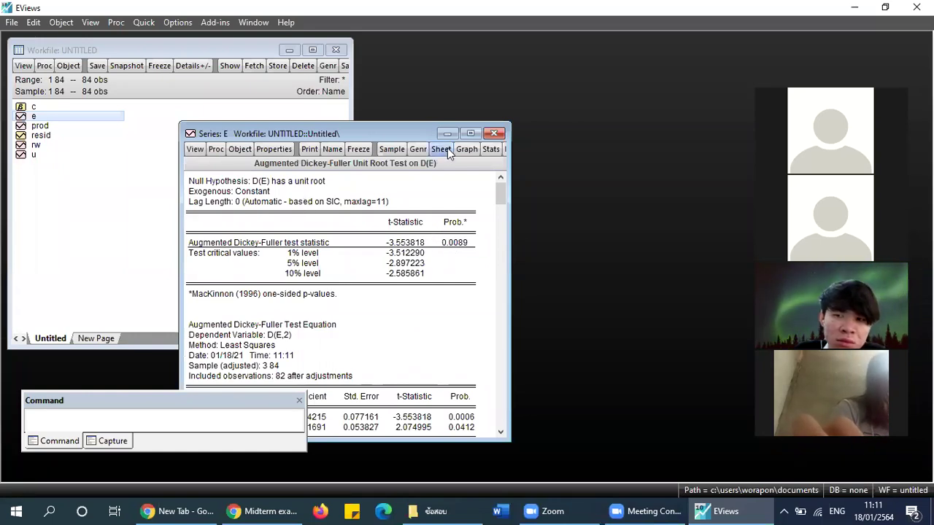
pyautogui.click(493, 134)
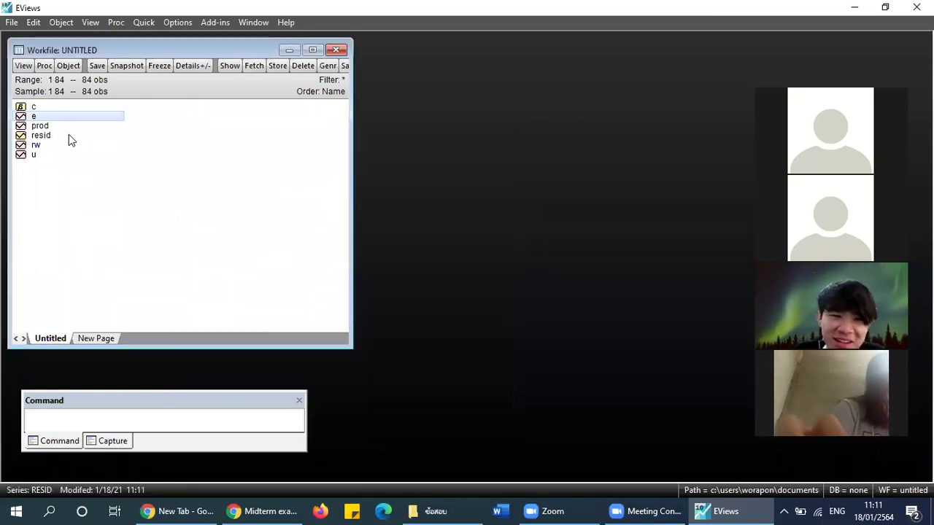
# - Run an Augmented Dickey-Fuller test on the 1st difference of series prod with intercept, check its probability, and close the series
pyautogui.doubleClick(35, 126)
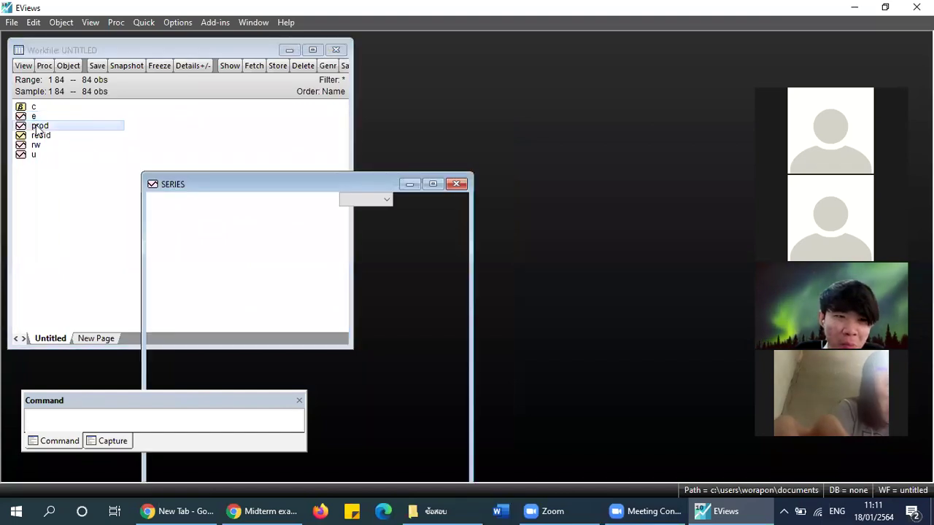
pyautogui.click(156, 200)
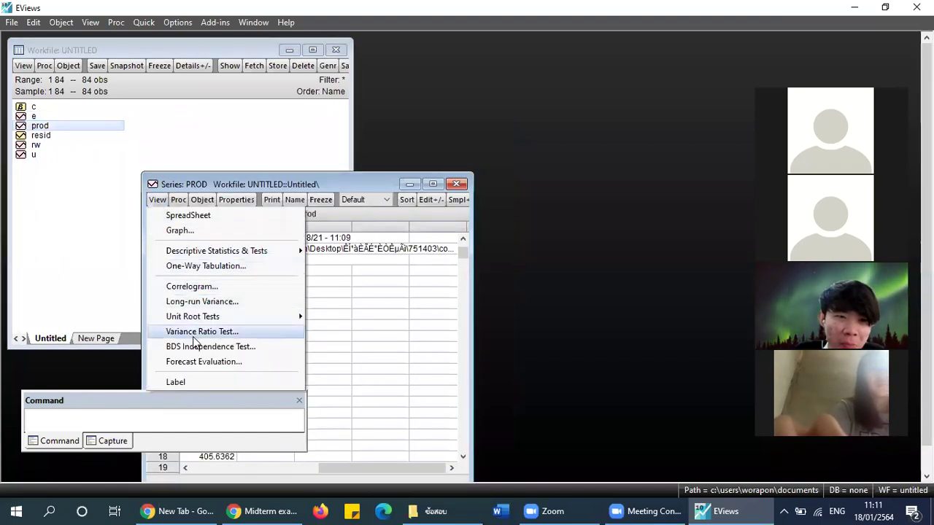
pyautogui.moveTo(201, 316)
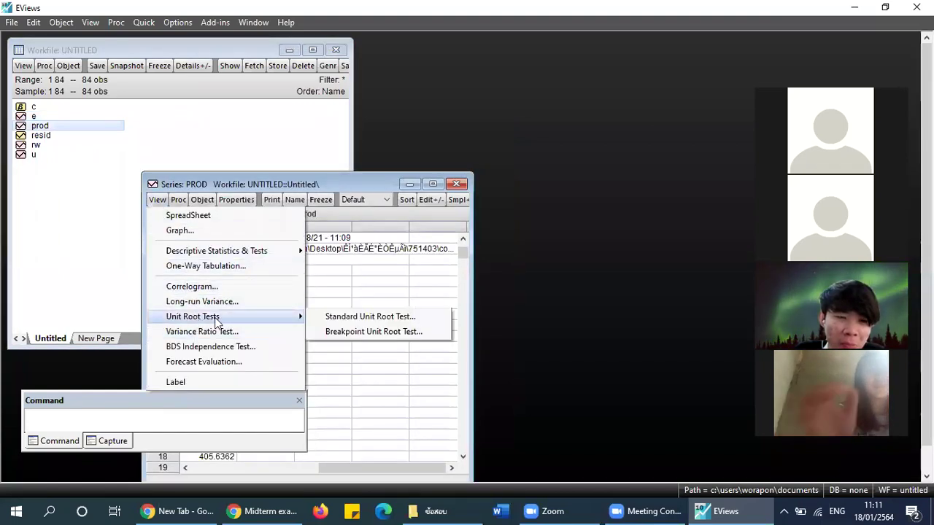
pyautogui.click(356, 317)
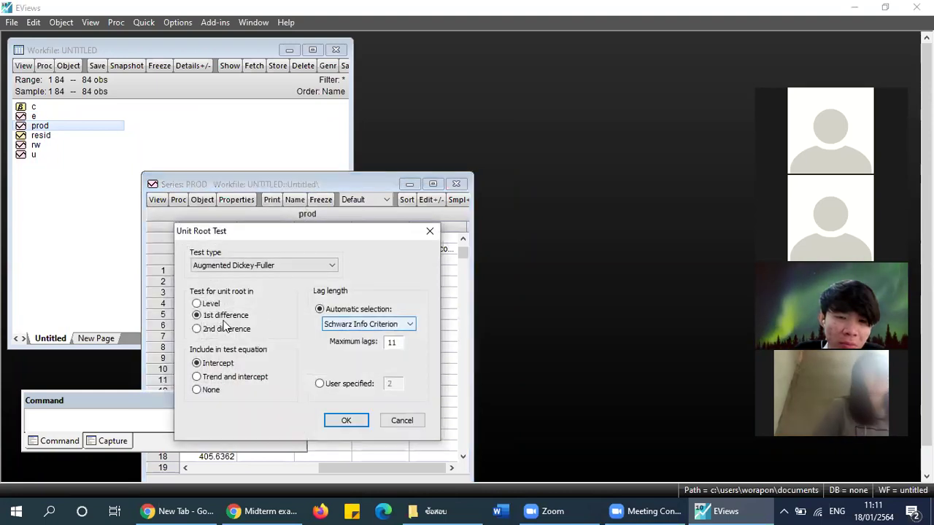
pyautogui.click(207, 304)
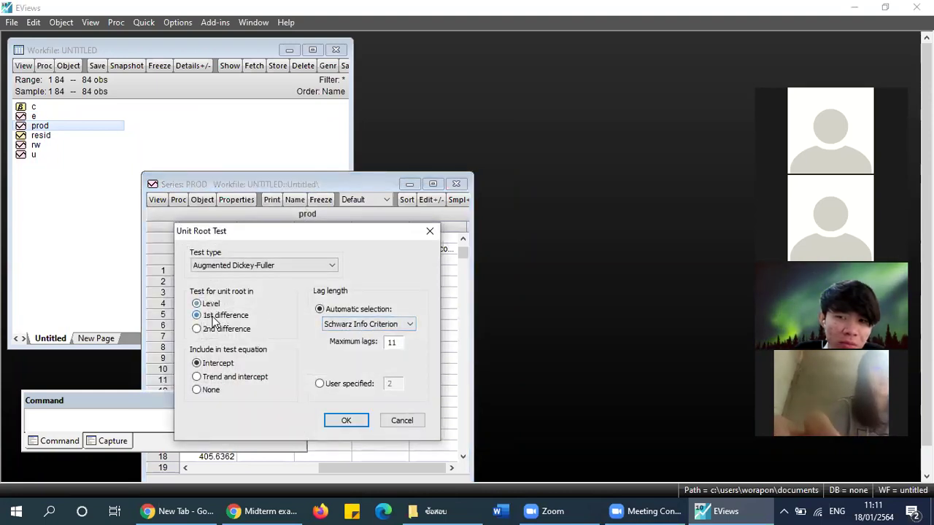
pyautogui.click(342, 421)
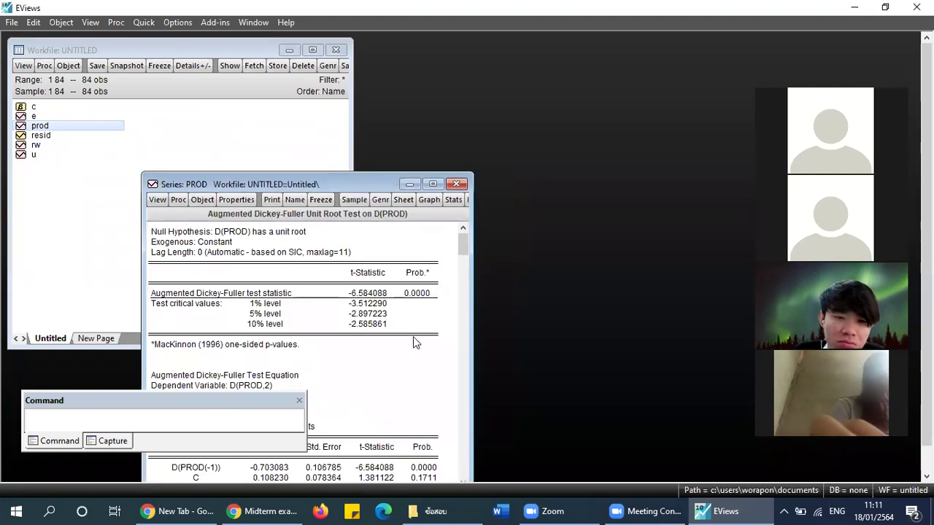
pyautogui.click(414, 295)
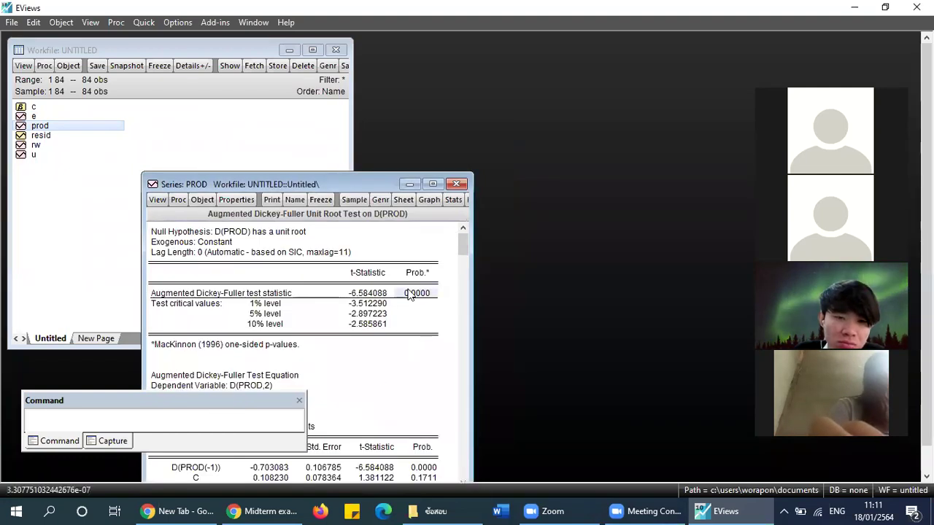
pyautogui.click(456, 185)
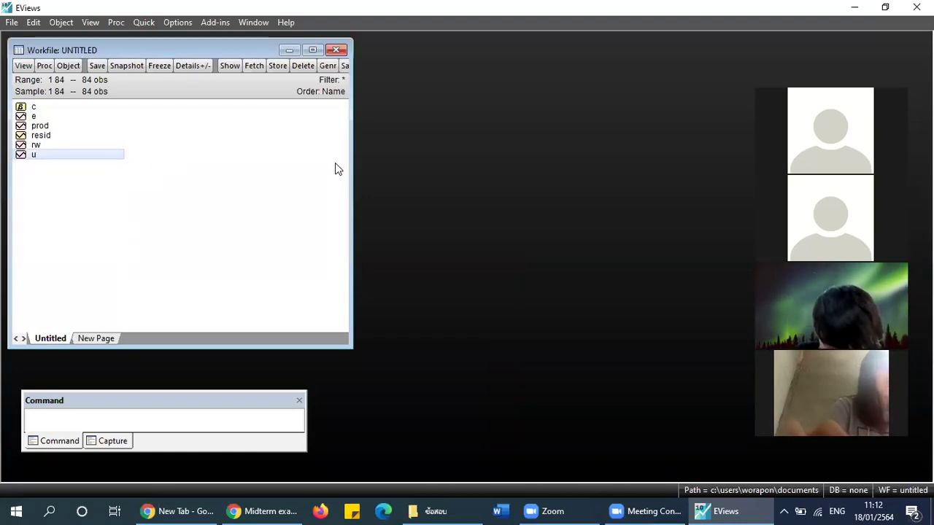
pyautogui.click(120, 154)
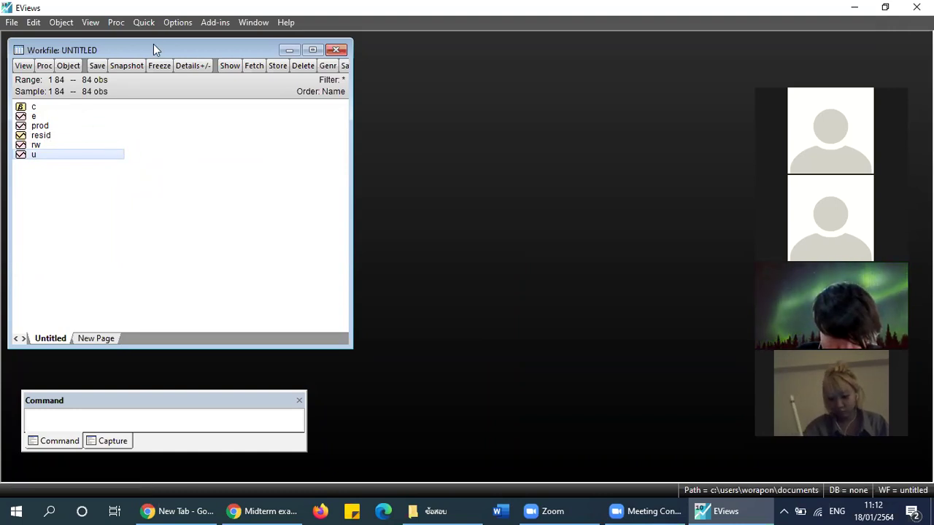
# - Start generating a new series by equation and enter growthe=log(e)-log(e(-1)) as its equation for sample 1 84
pyautogui.click(143, 22)
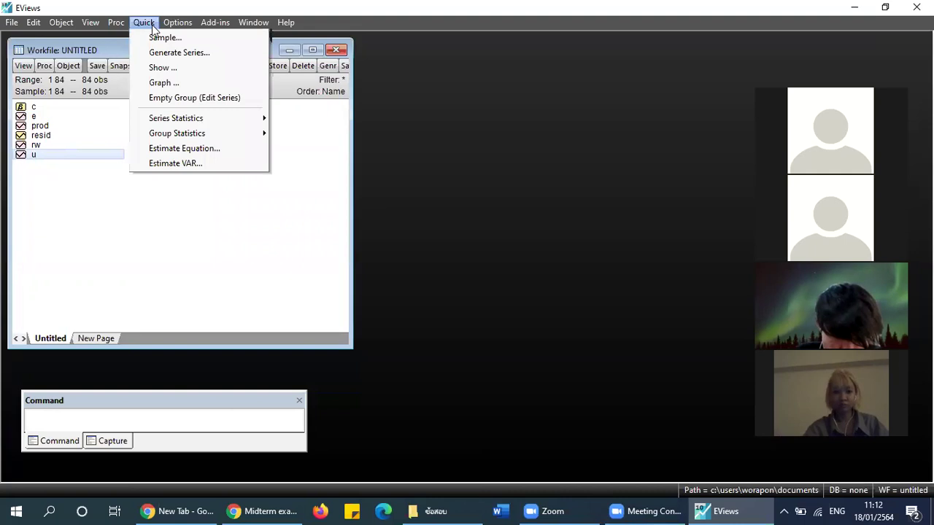
pyautogui.click(178, 56)
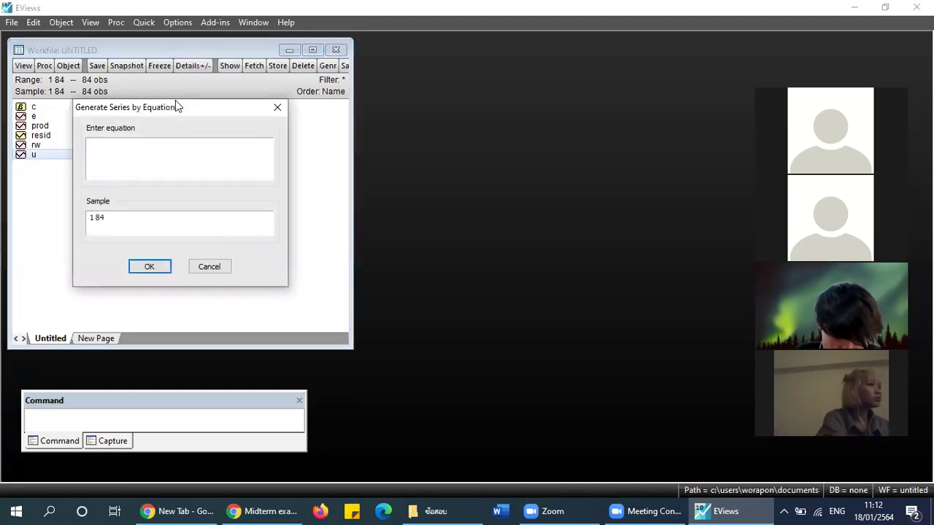
pyautogui.moveTo(175, 108); pyautogui.dragTo(346, 108)
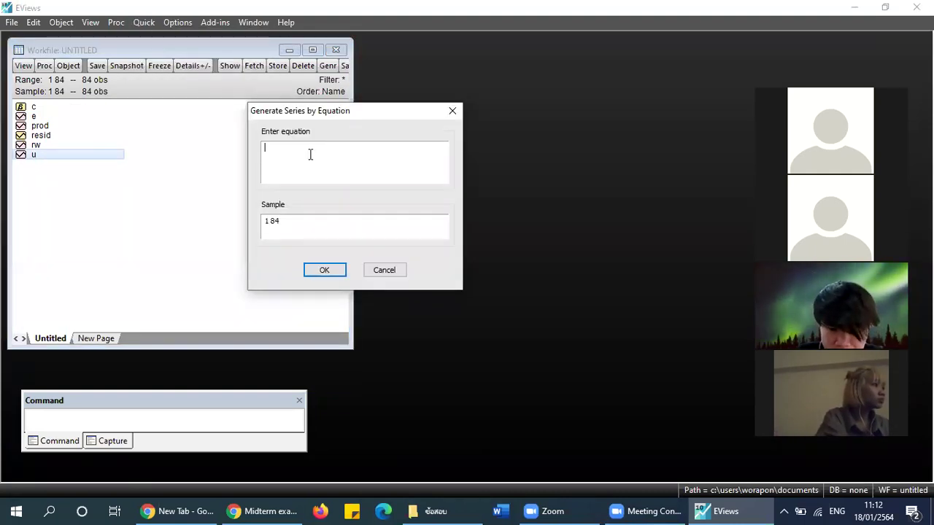
pyautogui.write('growthe')
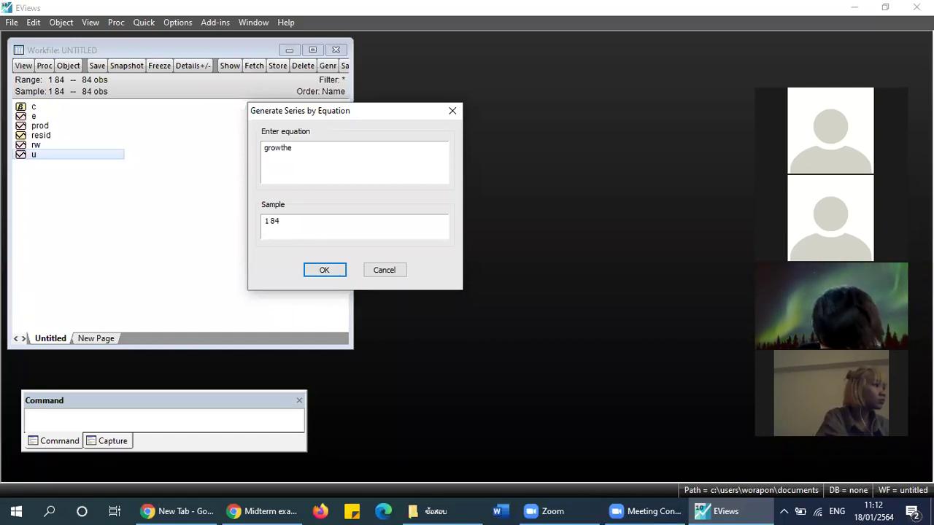
pyautogui.write('=log(')
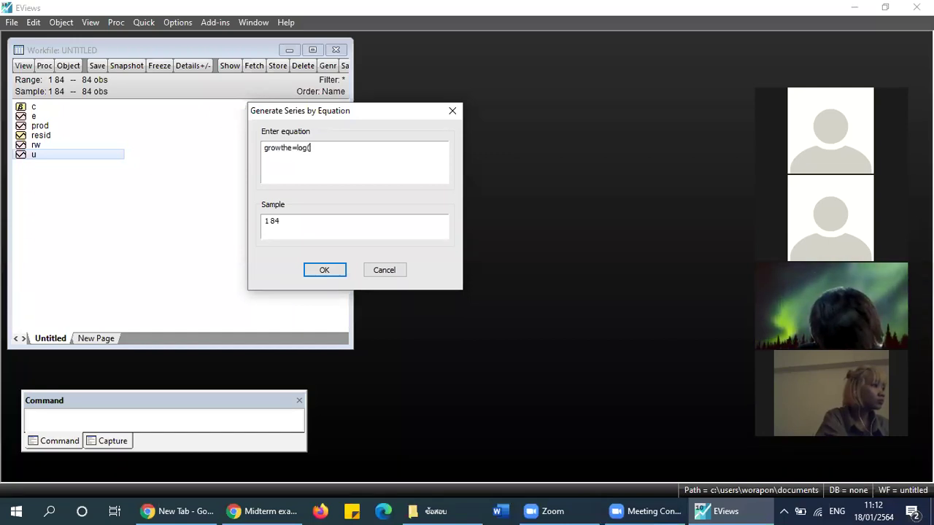
pyautogui.write('e)')
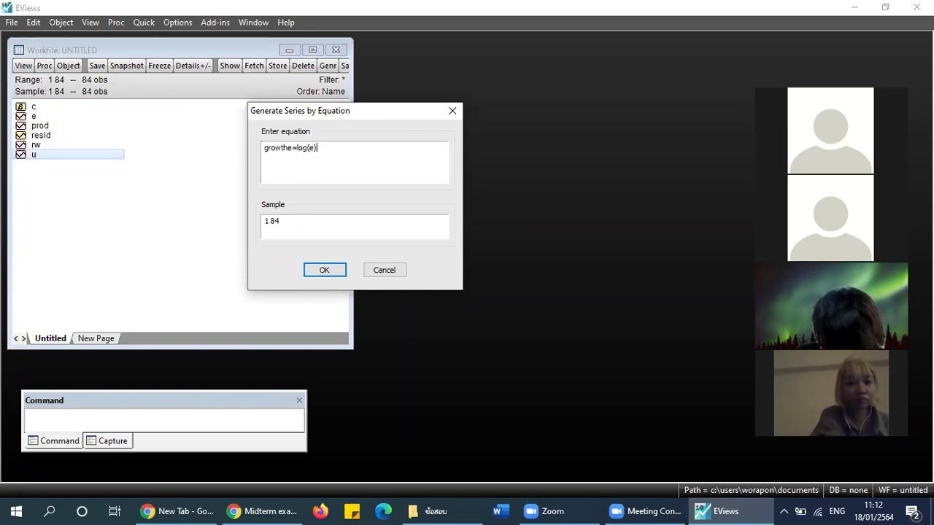
pyautogui.write('-log(')
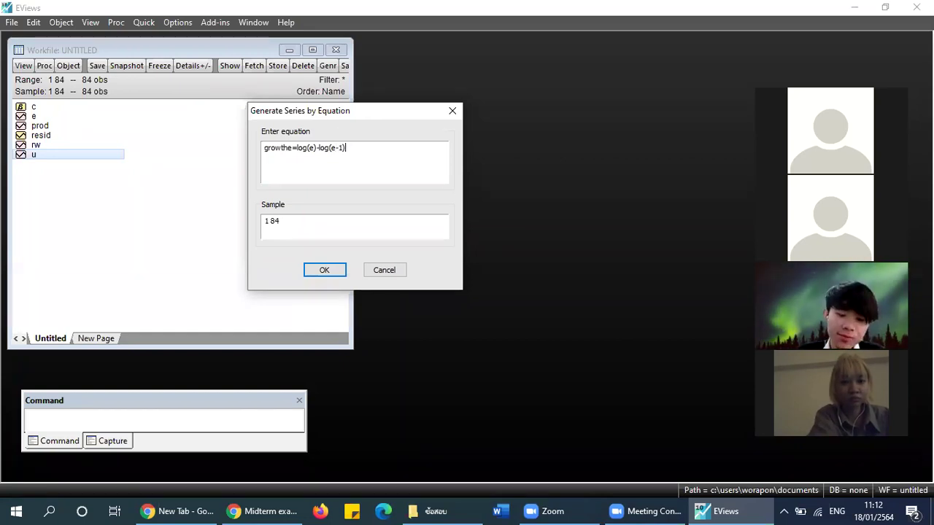
pyautogui.write('e(')
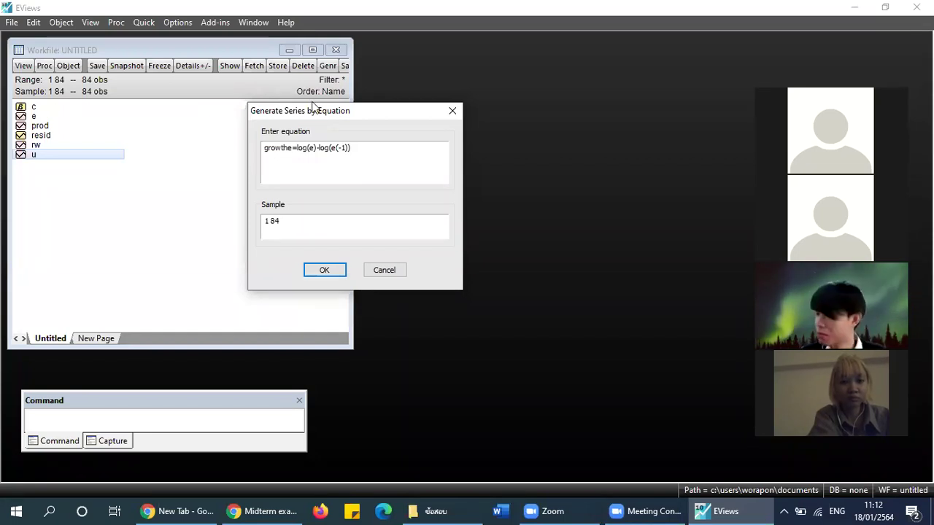
# - Enlarge the equation text, review the growthe name and the log-difference expression, and generate the series
pyautogui.moveTo(357, 147); pyautogui.dragTo(212, 149)
pyautogui.scroll(3, 361, 173)
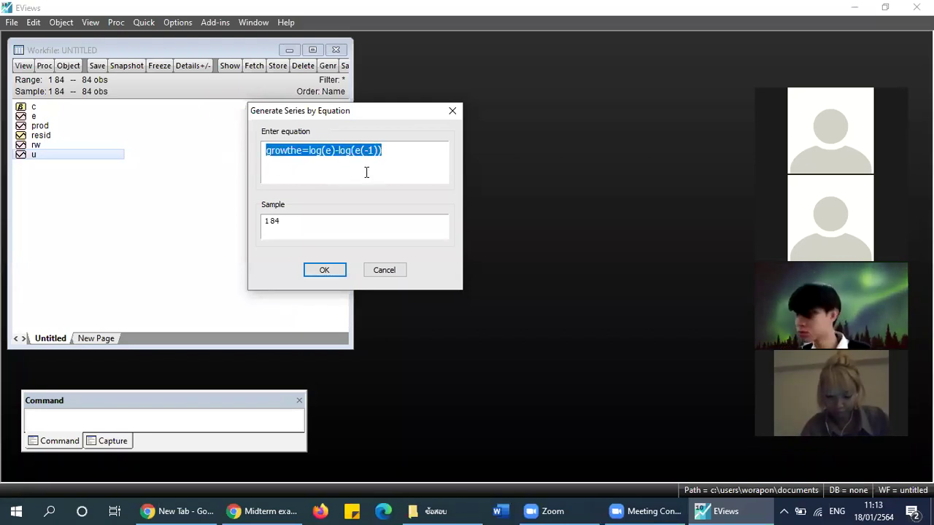
pyautogui.click(362, 179)
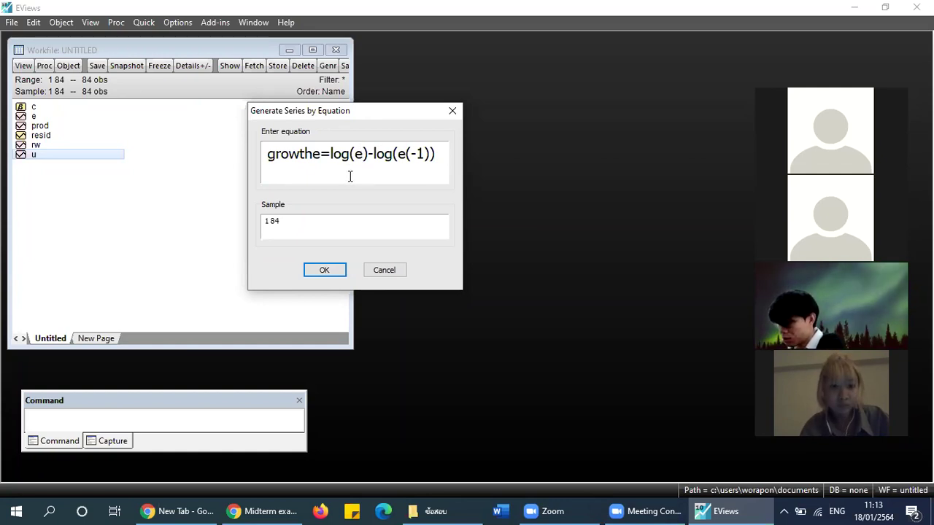
pyautogui.doubleClick(277, 156)
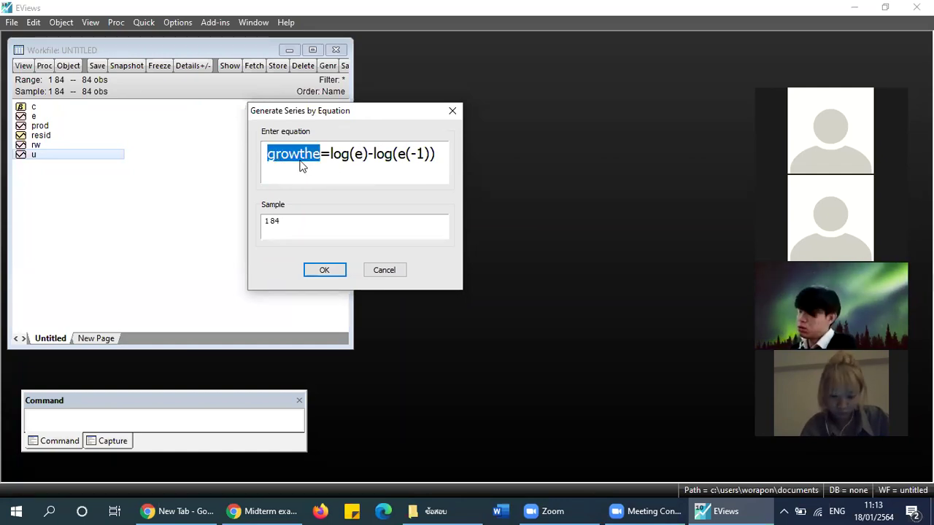
pyautogui.click(303, 166)
pyautogui.doubleClick(342, 154)
pyautogui.click(356, 155)
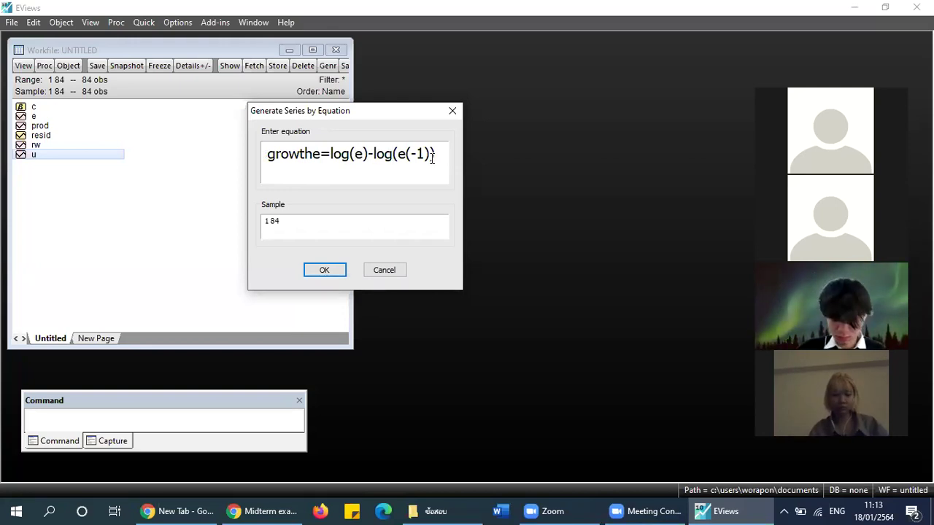
pyautogui.moveTo(330, 155); pyautogui.dragTo(442, 154)
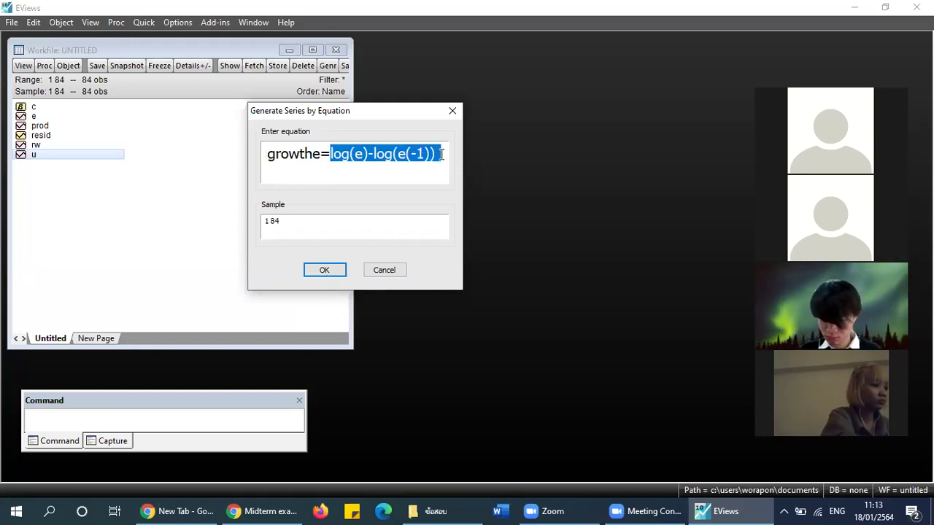
pyautogui.click(358, 167)
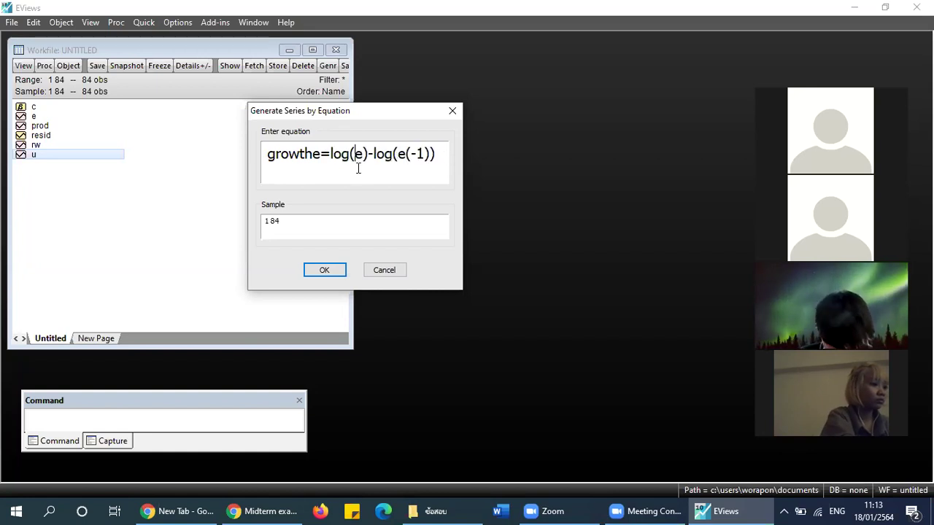
pyautogui.doubleClick(300, 153)
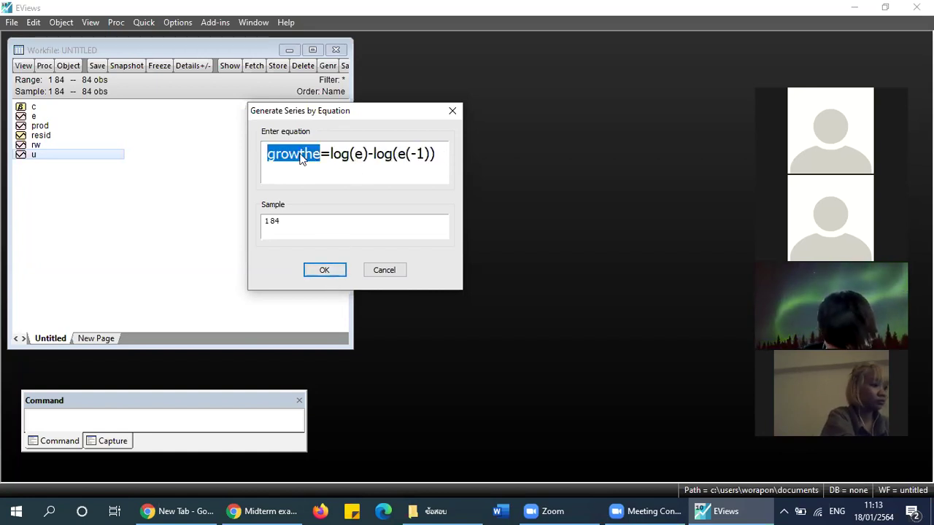
pyautogui.click(323, 270)
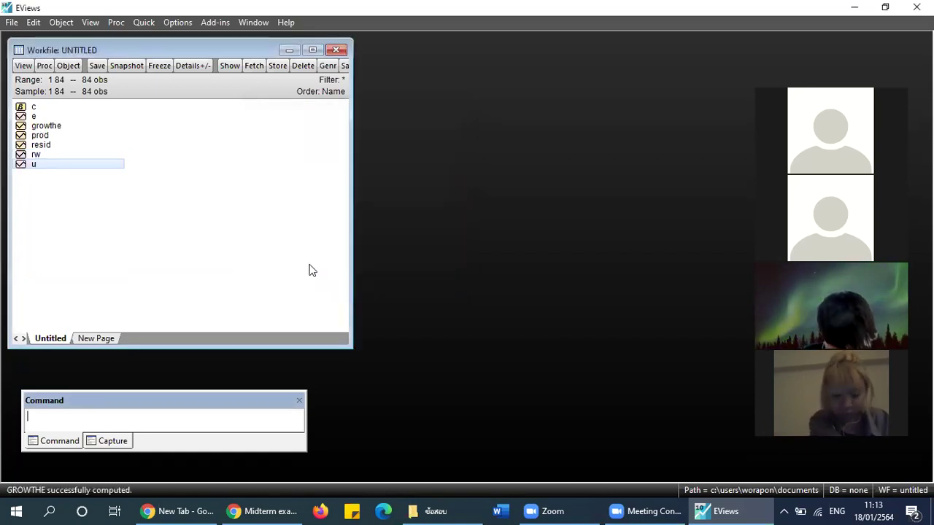
# - Open the growthe series to examine its computed values, and close it
pyautogui.click(53, 128)
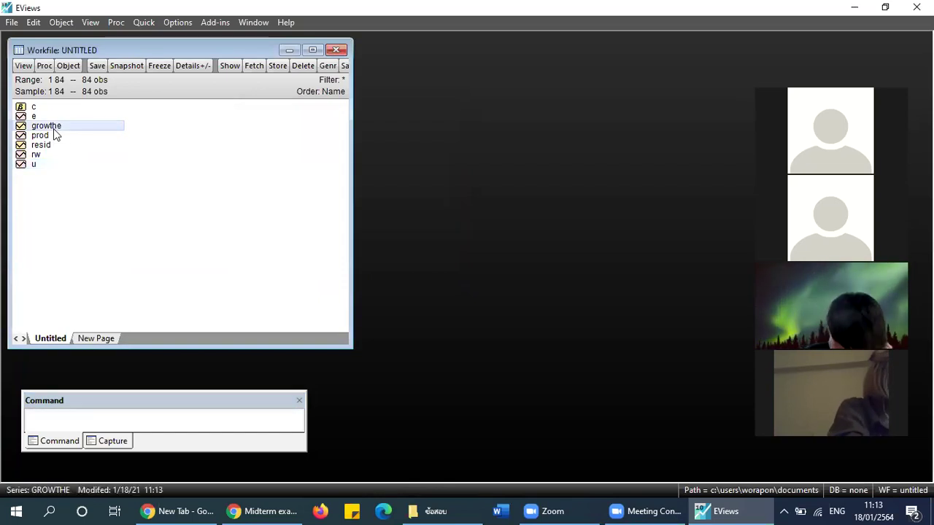
pyautogui.doubleClick(53, 128)
pyautogui.moveTo(234, 51); pyautogui.dragTo(452, 122)
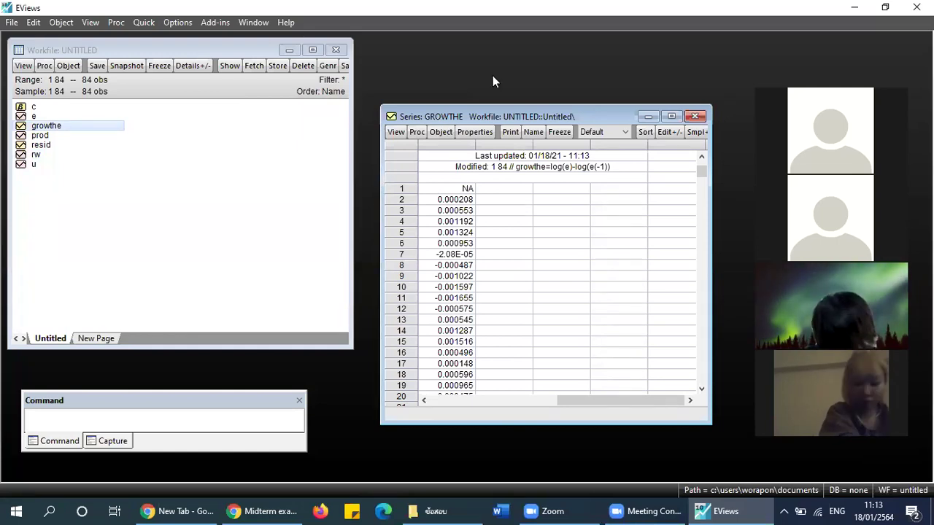
pyautogui.click(696, 118)
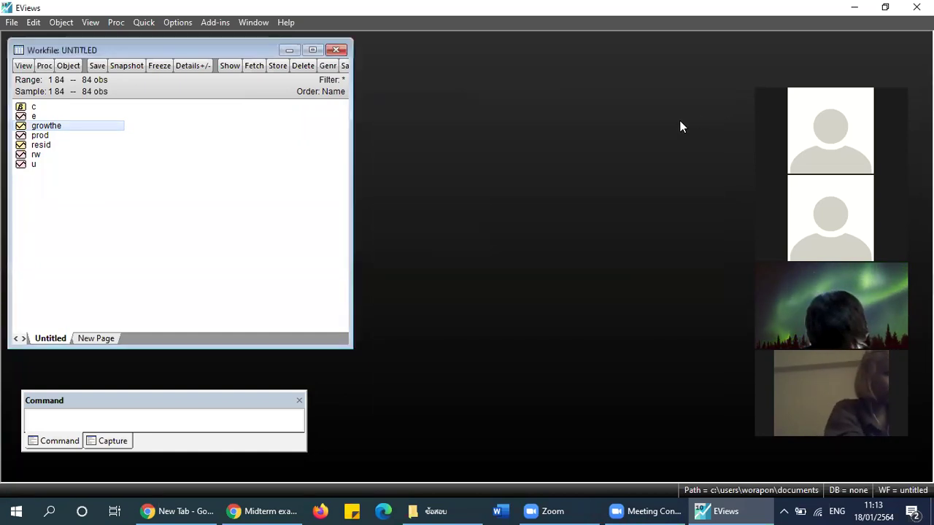
pyautogui.doubleClick(39, 135)
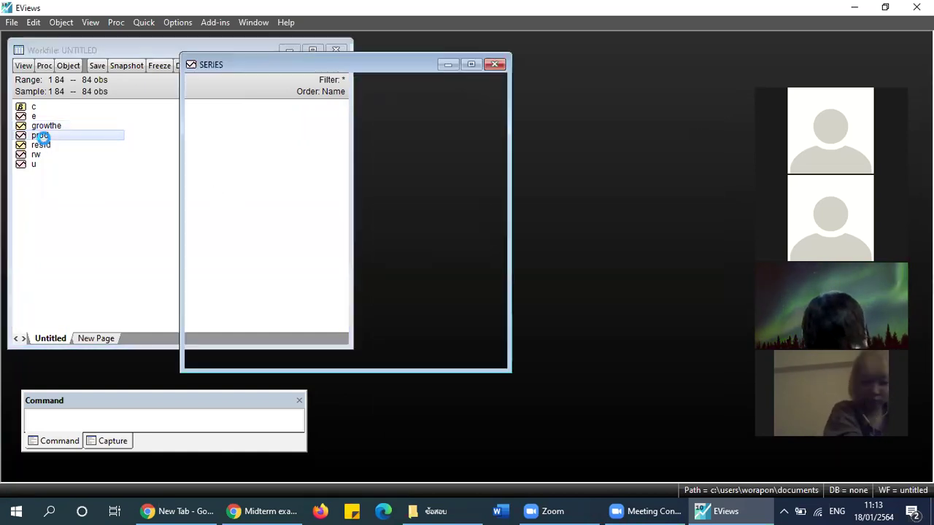
pyautogui.click(198, 81)
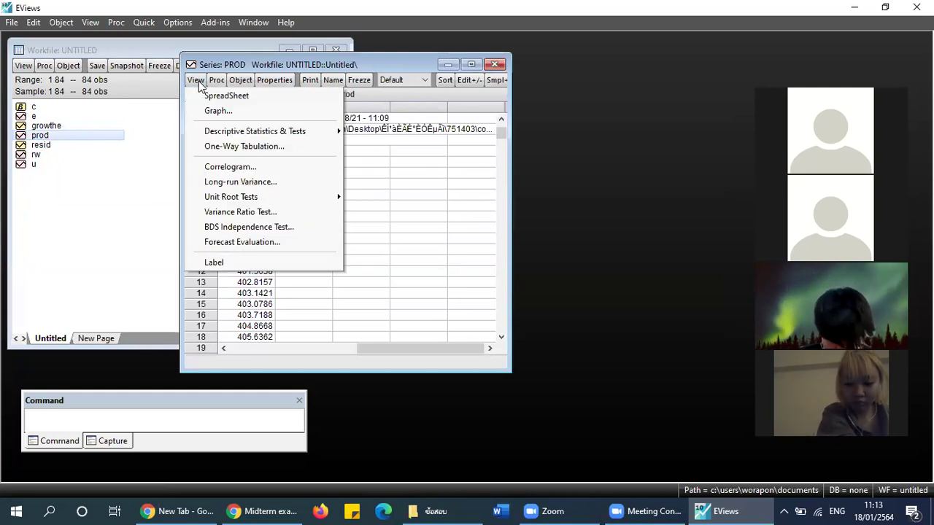
pyautogui.click(399, 137)
pyautogui.click(494, 64)
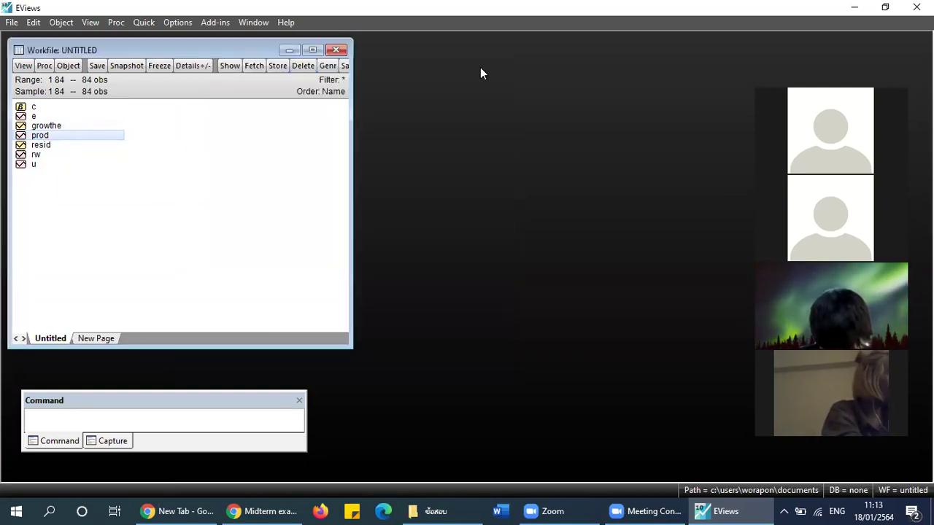
# - Start another series by equation and enter growthprod=log(prod)-log(prod(-1)) for sample 1 84
pyautogui.click(144, 22)
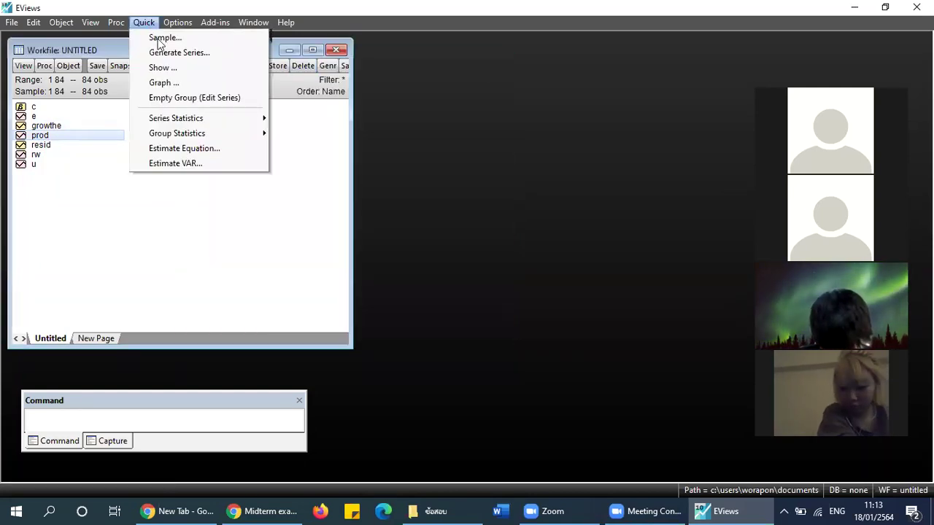
pyautogui.click(202, 58)
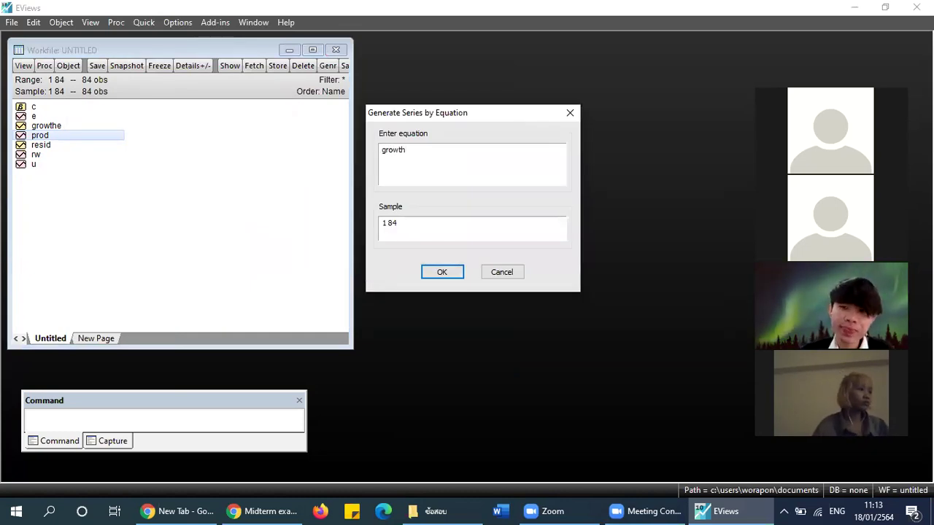
pyautogui.write('pr')
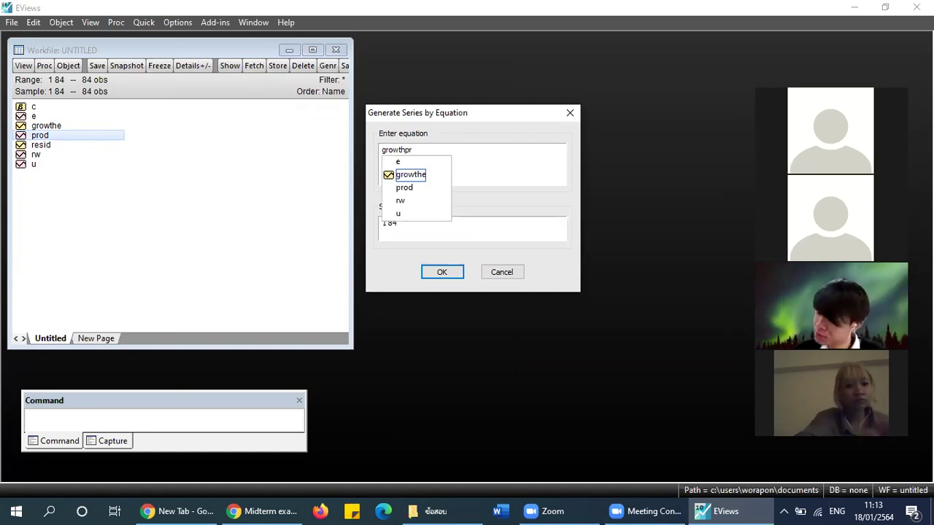
pyautogui.write('od=')
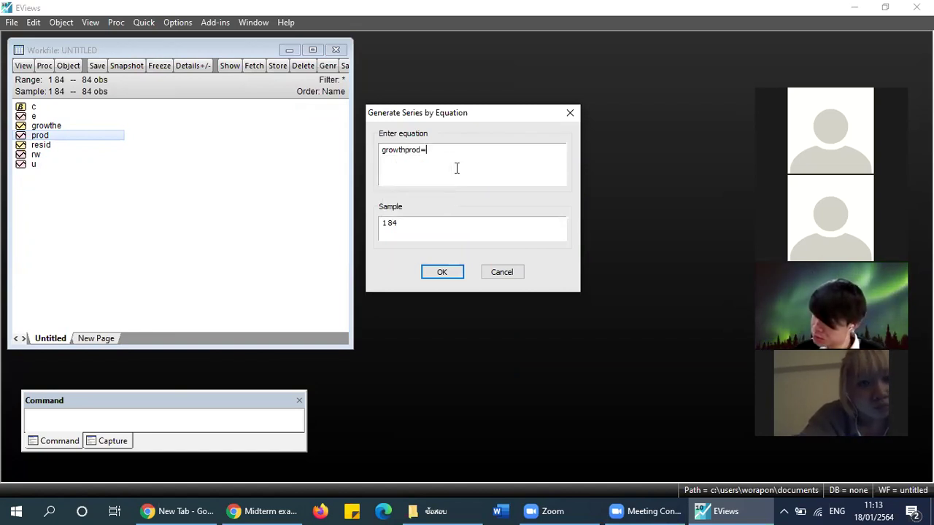
pyautogui.write('log(prod)-log(prod(-1')
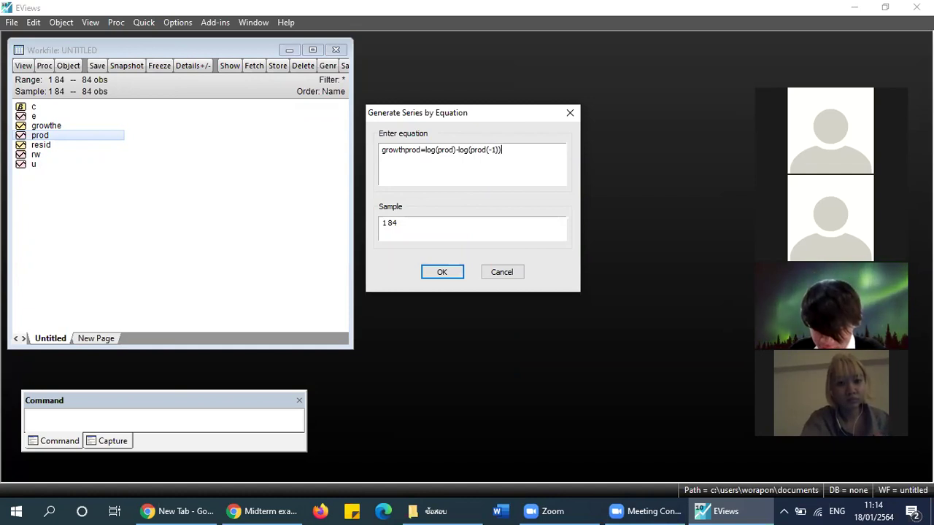
# - Enlarge the growthprod equation text, copy the whole equation, and generate the series
pyautogui.scroll(2, 440, 169)
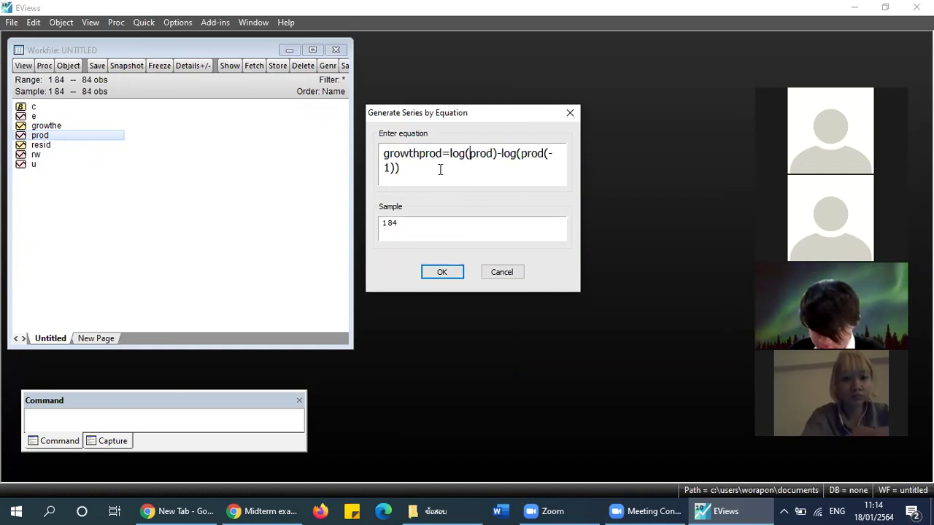
pyautogui.scroll(-1, 493, 179)
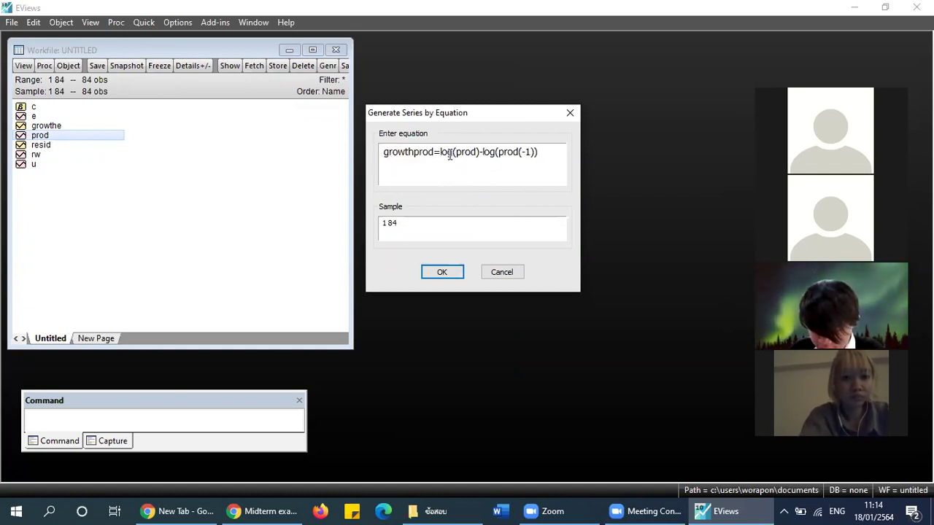
pyautogui.hotkey('ctrl', 'a')
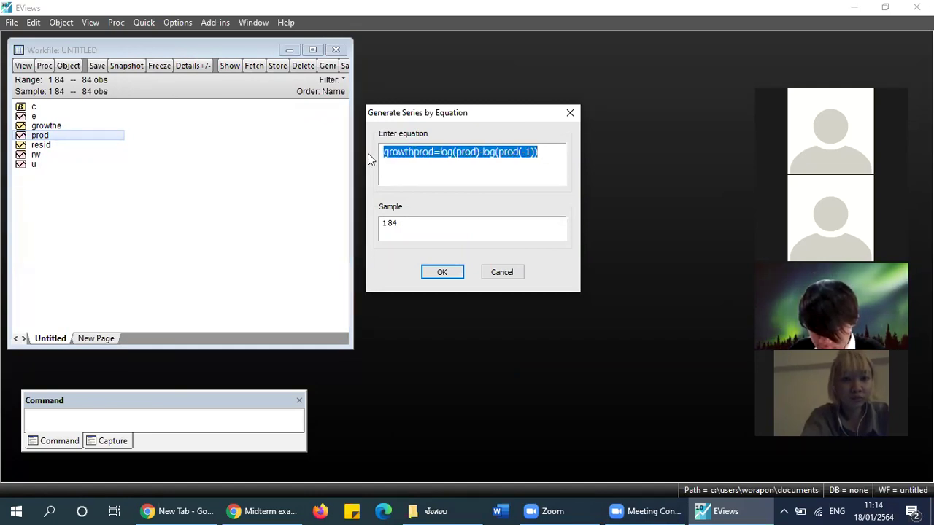
pyautogui.click(443, 162)
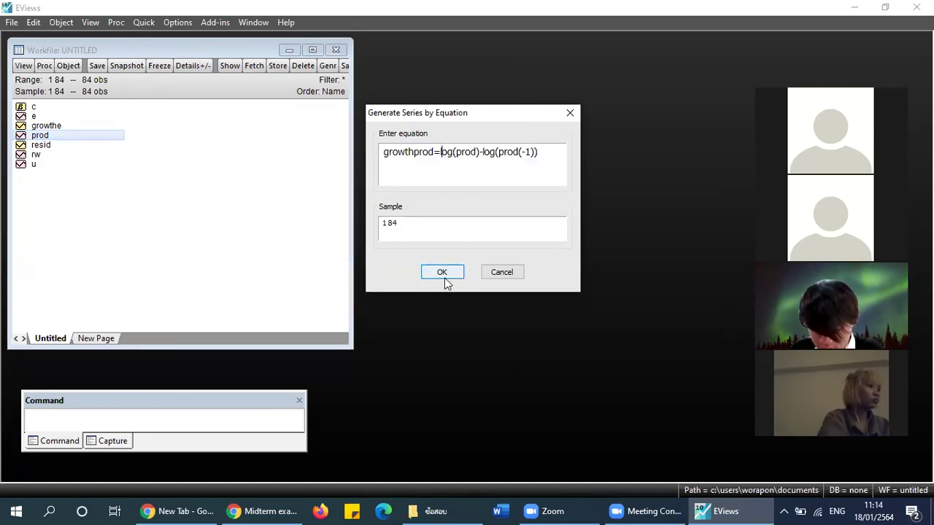
pyautogui.moveTo(555, 152); pyautogui.dragTo(378, 160)
pyautogui.hotkey('ctrl', 'c')
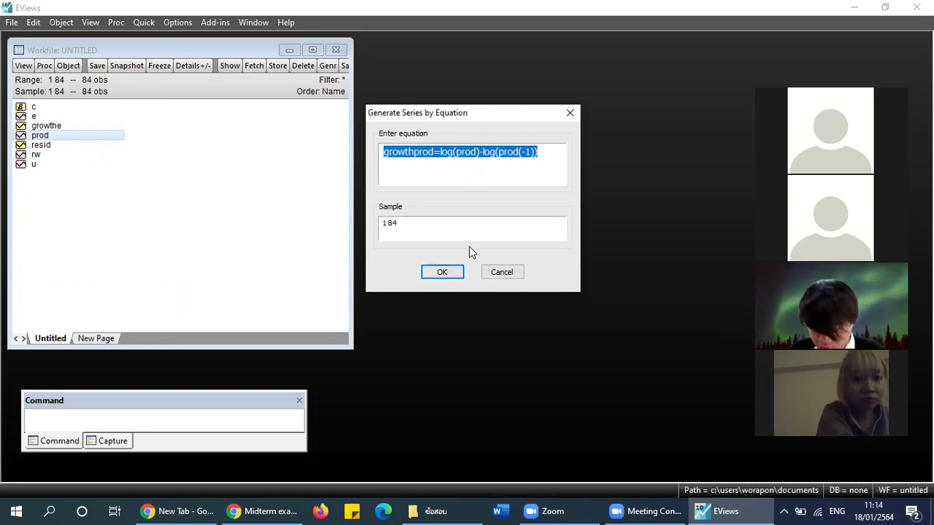
pyautogui.click(442, 272)
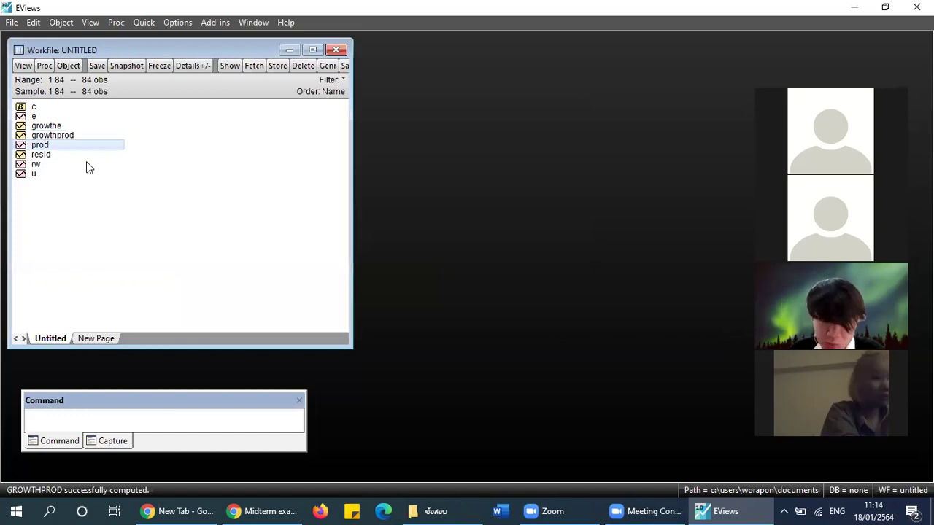
# - Start a new series by equation from the copied growthprod equation and change it to growthrw=log(rw)-log(rw(-1)) for sample 1 84
pyautogui.click(144, 23)
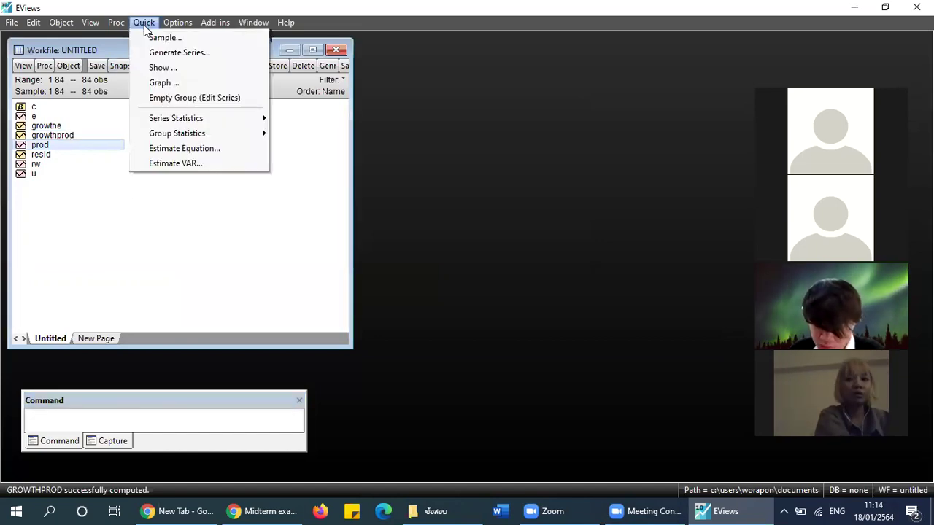
pyautogui.click(181, 53)
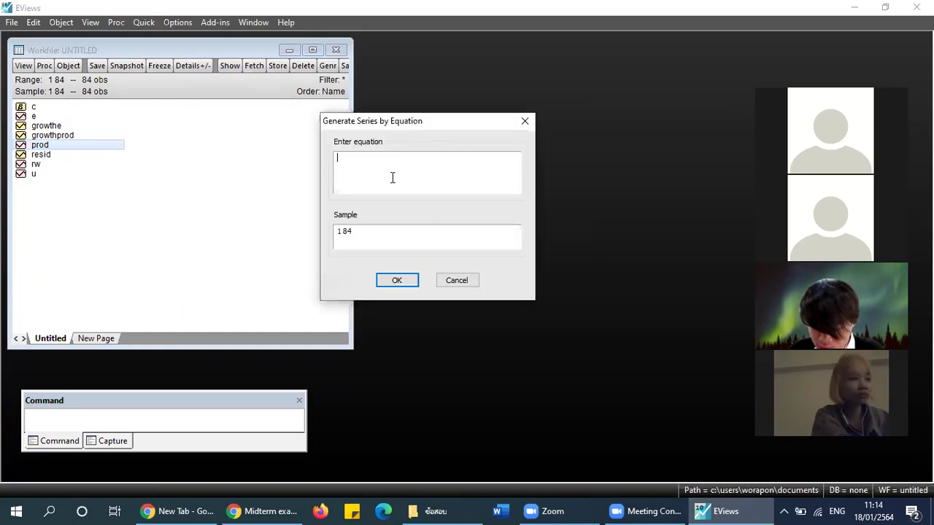
pyautogui.hotkey('ctrl', 'v')
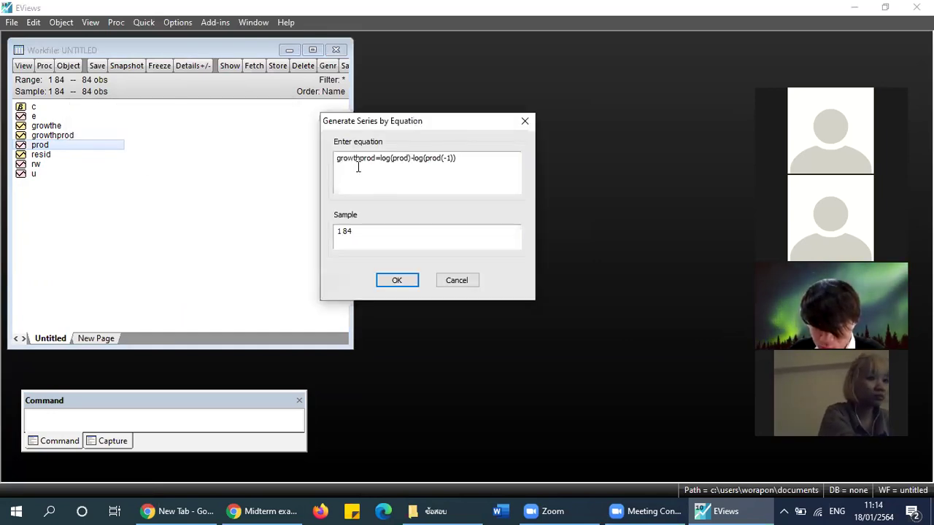
pyautogui.scroll(1, 367, 157)
pyautogui.moveTo(374, 157)
pyautogui.mouseDown()
pyautogui.moveTo(361, 163)
pyautogui.moveTo(369, 163)
pyautogui.mouseUp()
pyautogui.click(390, 162)
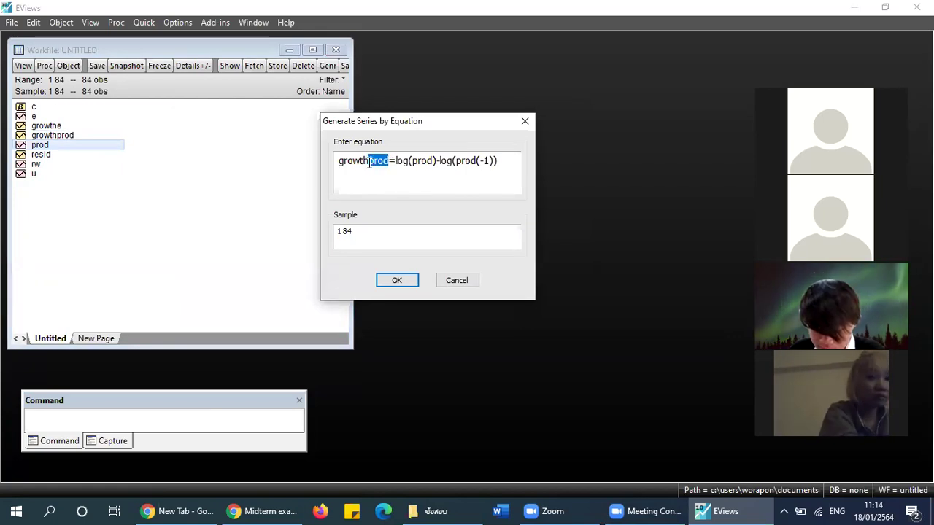
pyautogui.write('rw')
pyautogui.doubleClick(413, 162)
pyautogui.write('rw')
pyautogui.doubleClick(440, 161)
pyautogui.write('rw')
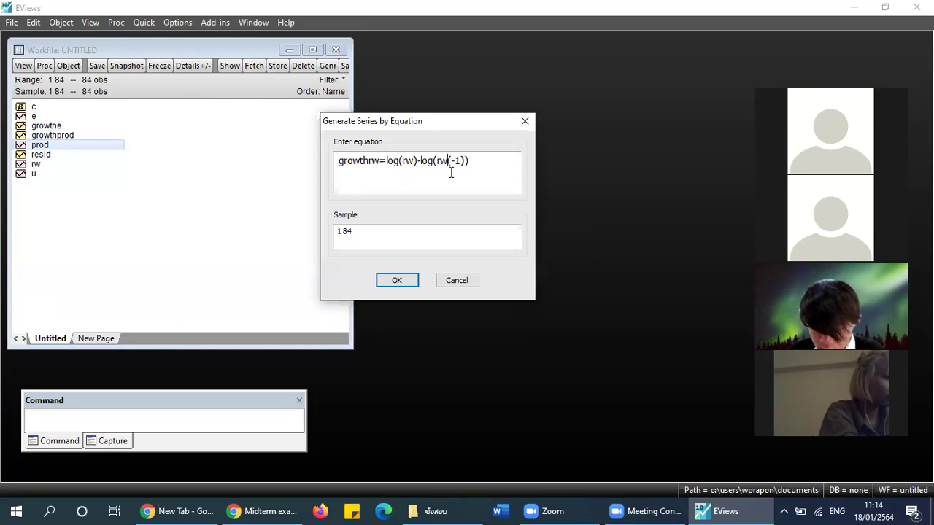
# - Review the growthrw name and the log-difference terms of the equation, and generate the series
pyautogui.doubleClick(359, 162)
pyautogui.moveTo(385, 161); pyautogui.dragTo(418, 161)
pyautogui.click(421, 162)
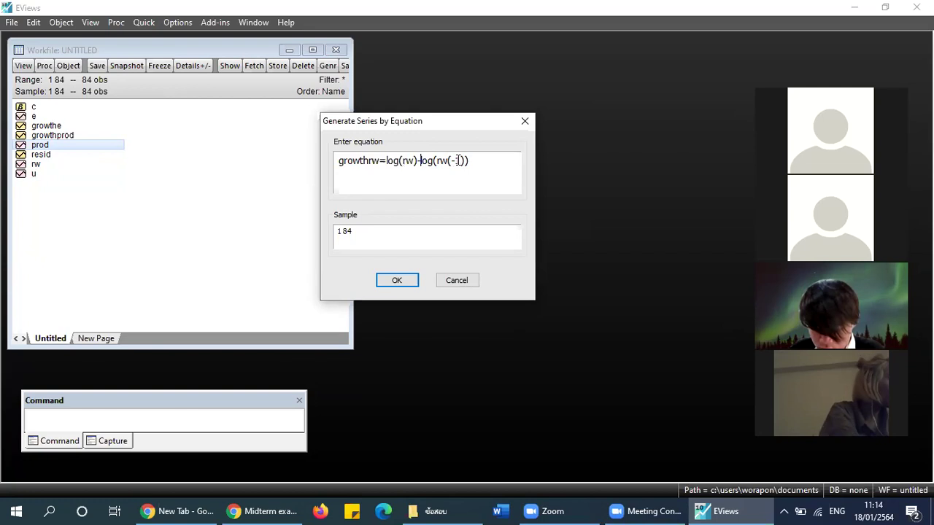
pyautogui.moveTo(485, 164); pyautogui.dragTo(306, 164)
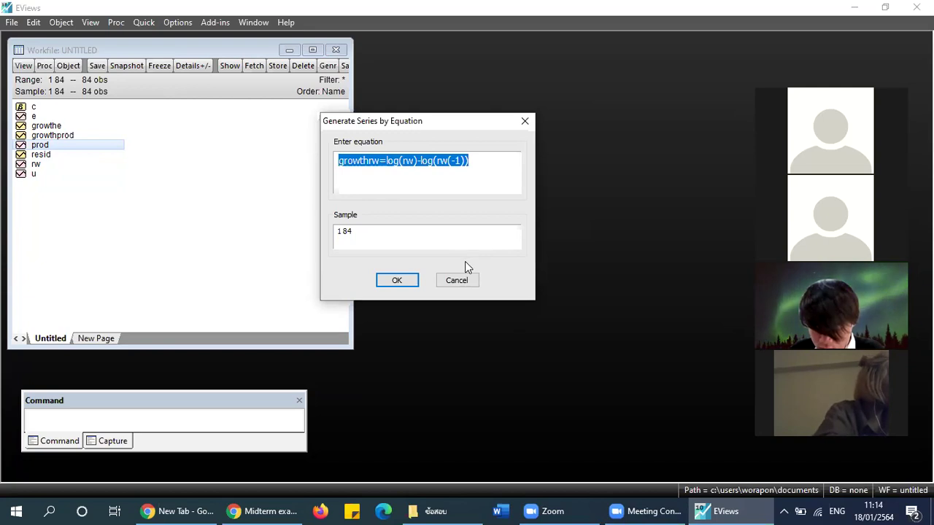
pyautogui.click(383, 281)
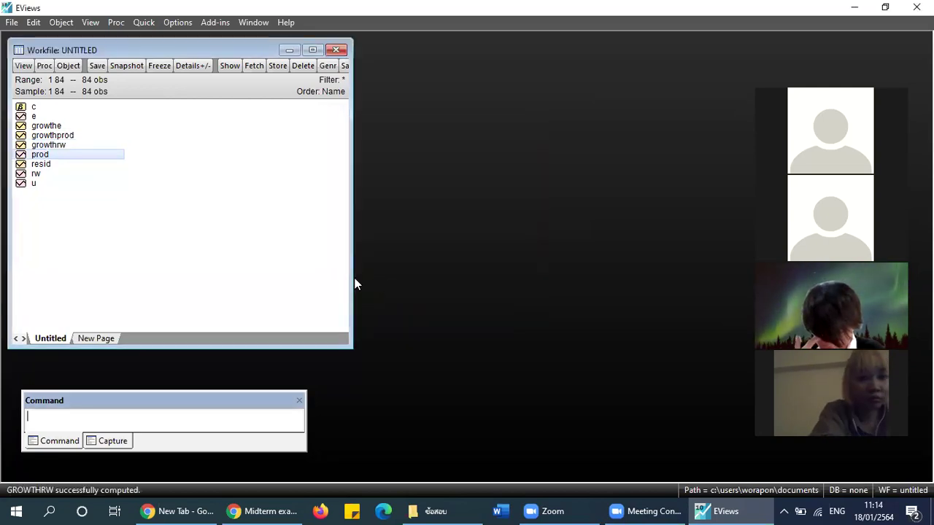
# - Check the values of the u series, close it, and paste the copied growthprod equation into a new series by equation
pyautogui.doubleClick(36, 184)
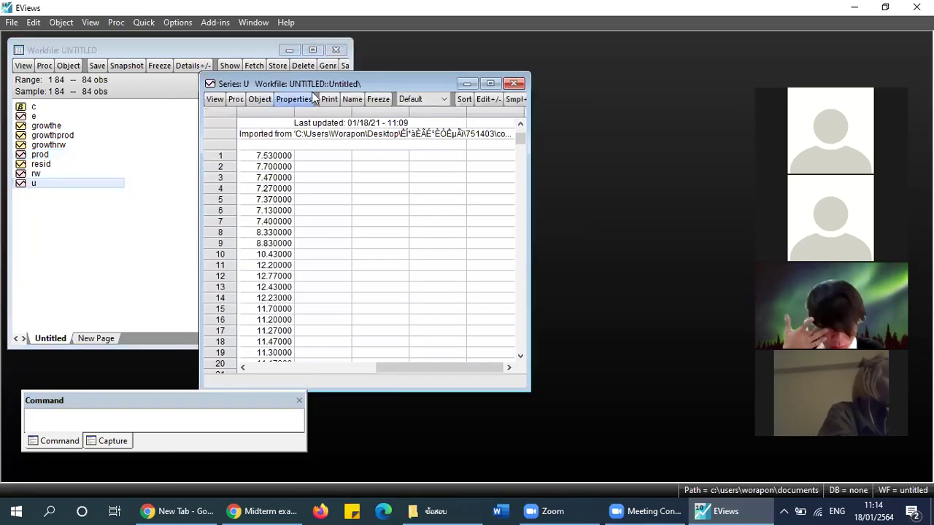
pyautogui.click(518, 82)
pyautogui.click(143, 22)
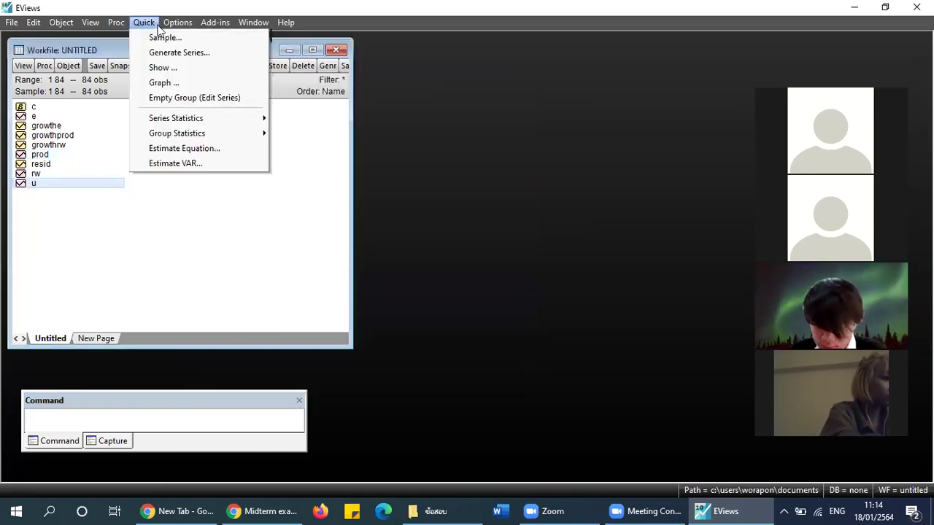
pyautogui.click(157, 51)
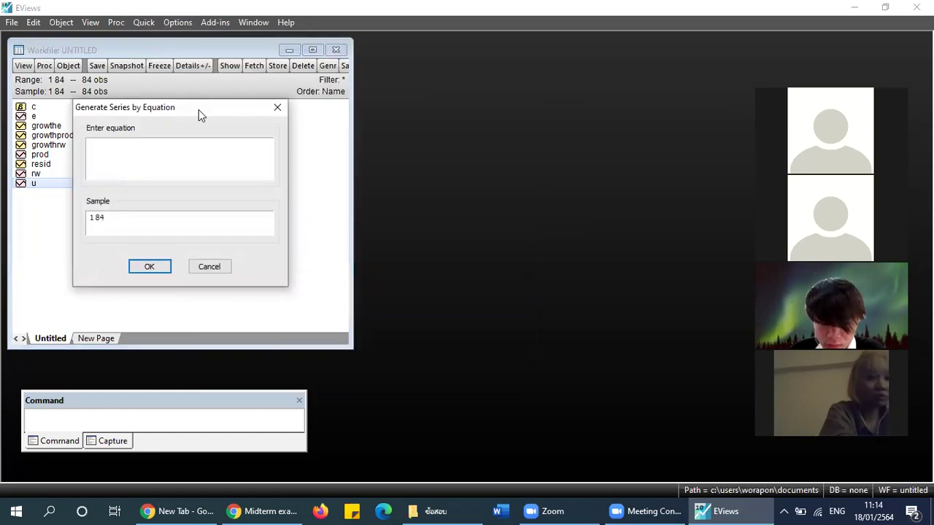
pyautogui.hotkey('ctrl', 'v')
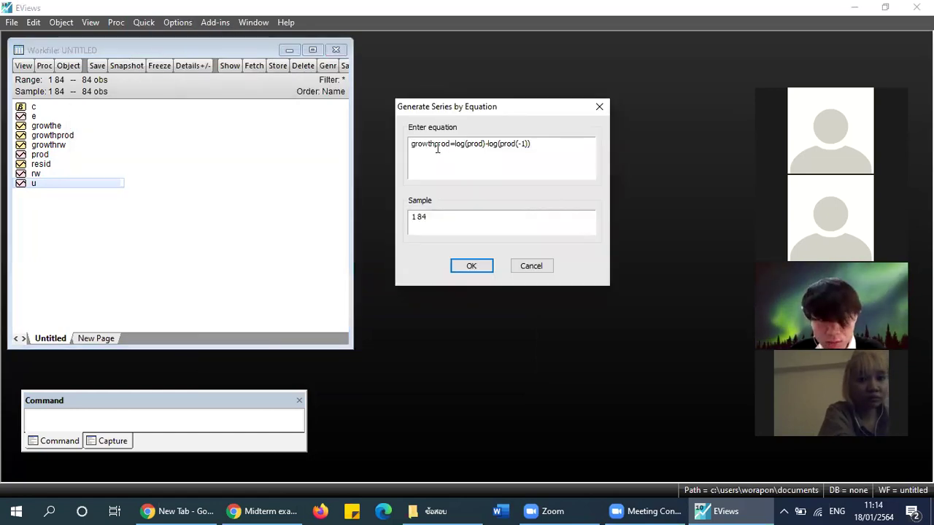
# - Change the pasted equation to growthu=log(u)-log(u(-1)) for sample 1 84 and generate the series
pyautogui.moveTo(450, 144); pyautogui.dragTo(435, 144)
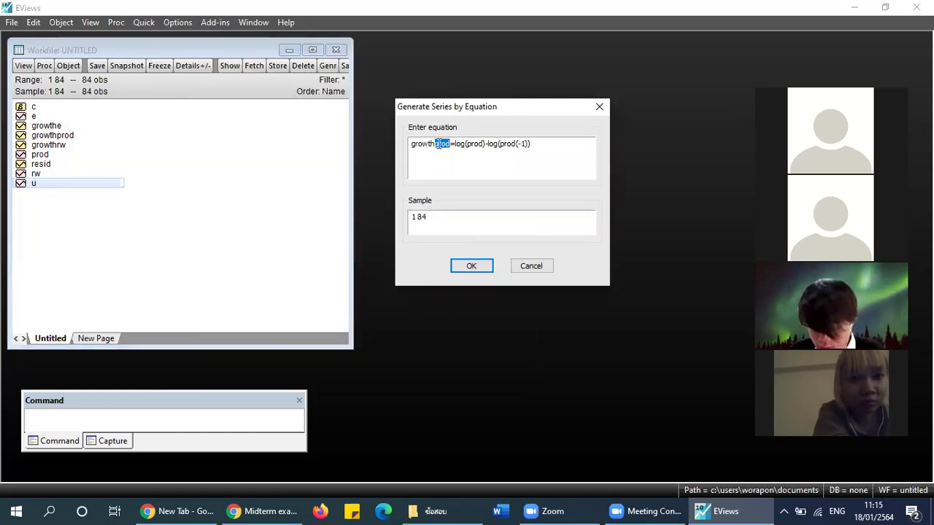
pyautogui.write('u')
pyautogui.doubleClick(466, 144)
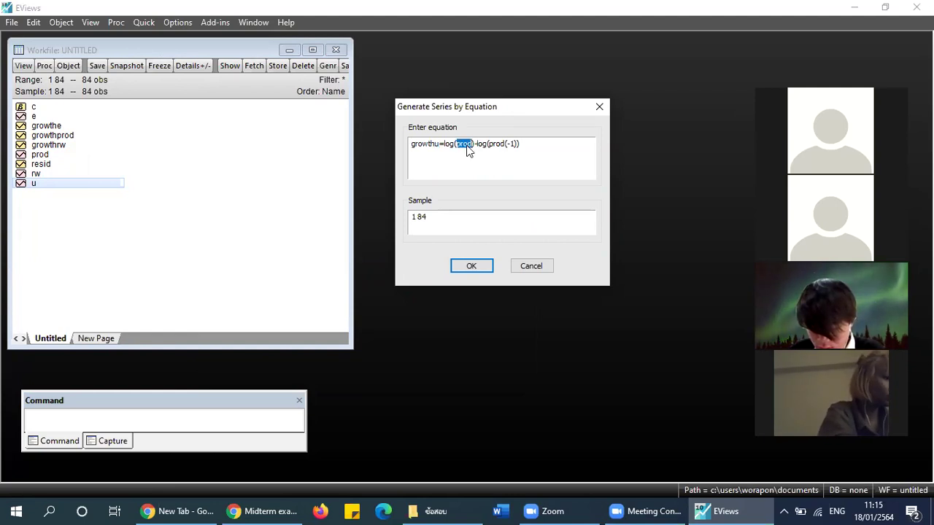
pyautogui.write('u')
pyautogui.doubleClick(485, 145)
pyautogui.write('u')
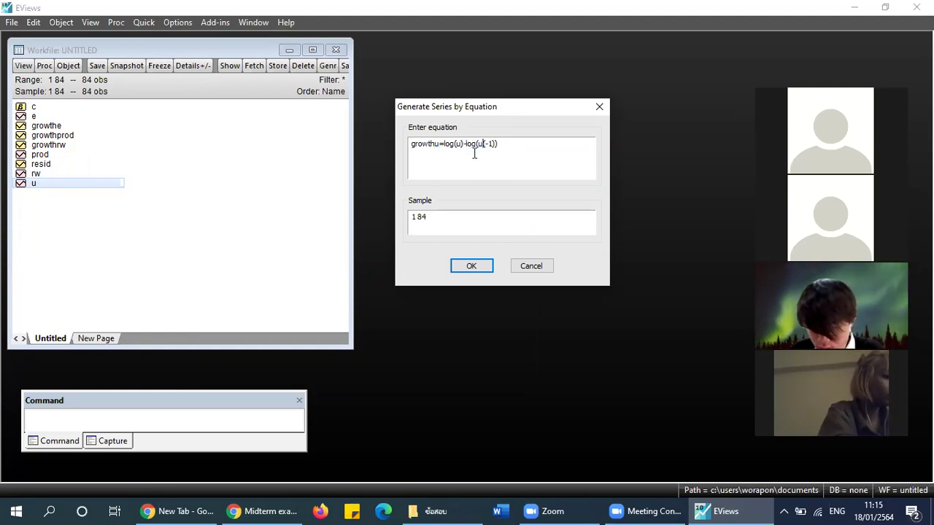
pyautogui.doubleClick(425, 144)
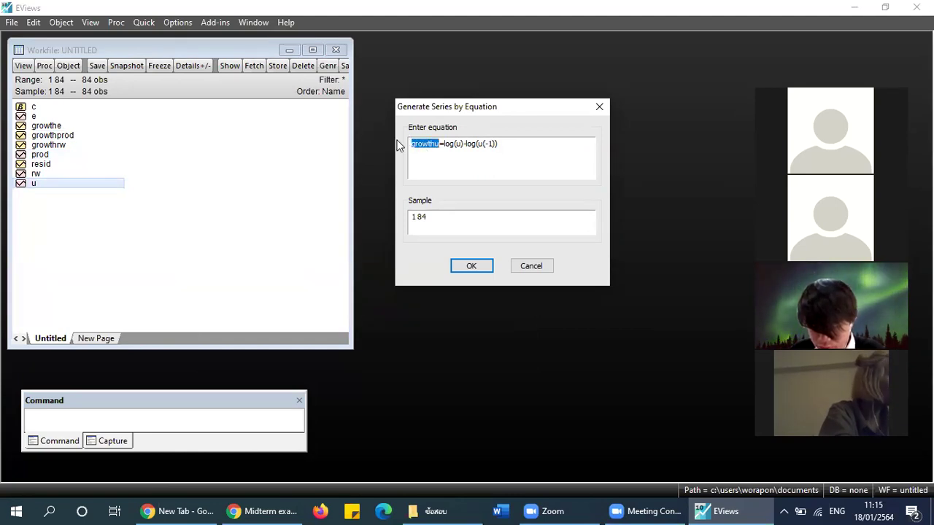
pyautogui.click(487, 264)
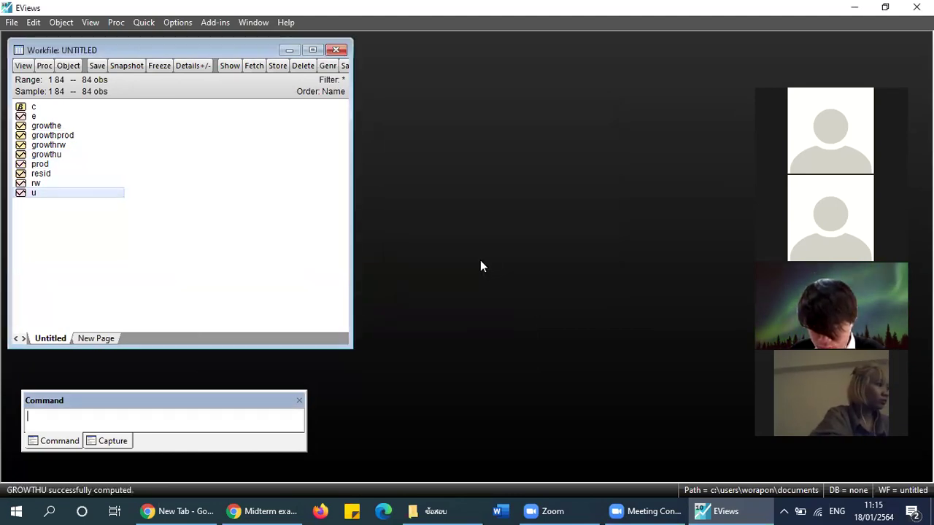
# - Go through the growthe, growthprod, growthrw, growthu and u series in the workfile one after another
pyautogui.click(43, 127)
pyautogui.click(44, 136)
pyautogui.click(46, 145)
pyautogui.click(48, 154)
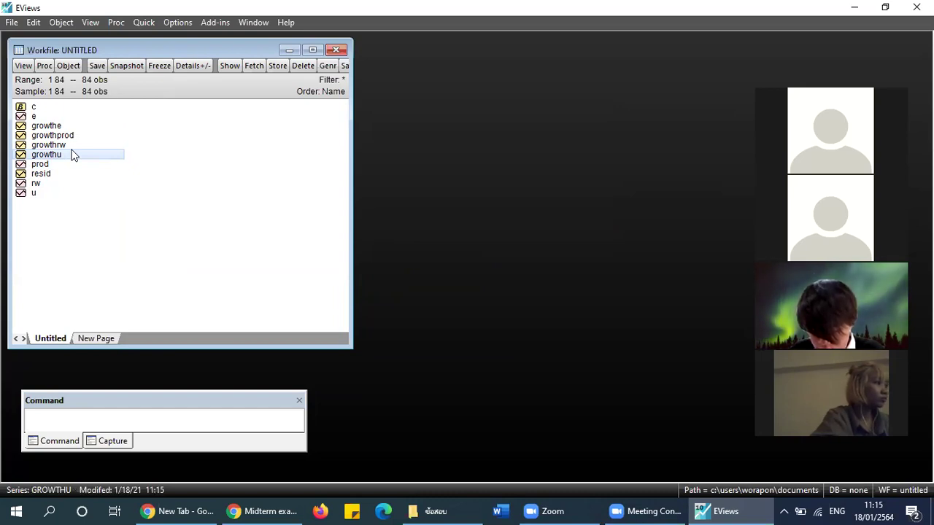
pyautogui.click(69, 190)
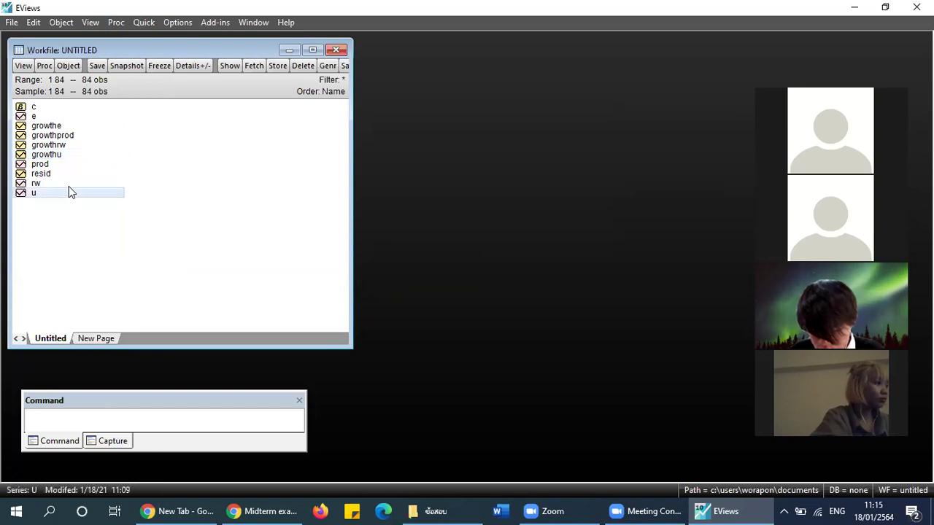
# - Run an Augmented Dickey-Fuller unit root test on growthe in level with intercept, check its probability, and close the series
pyautogui.doubleClick(44, 126)
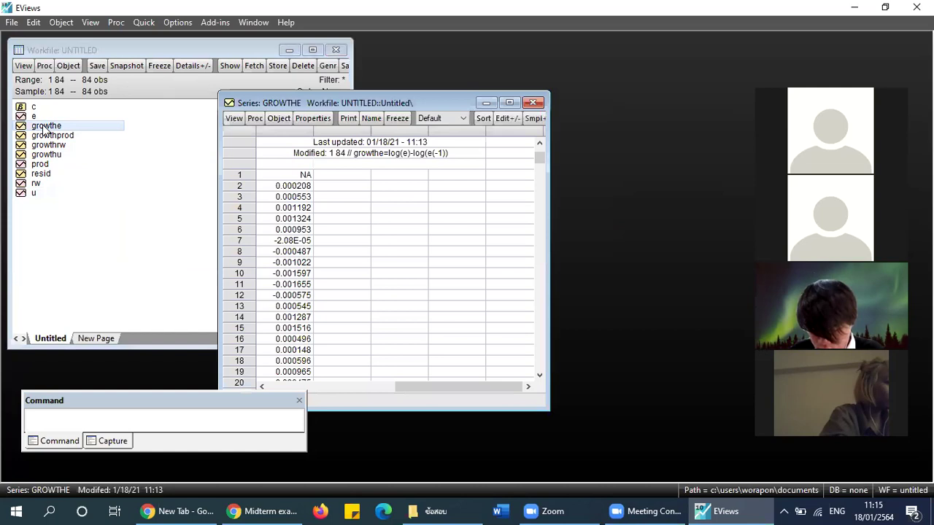
pyautogui.click(232, 118)
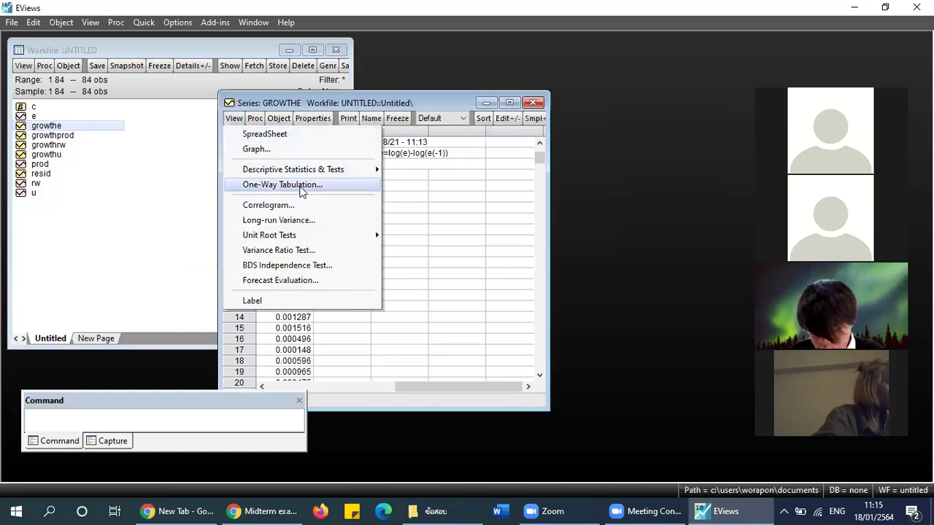
pyautogui.moveTo(312, 242)
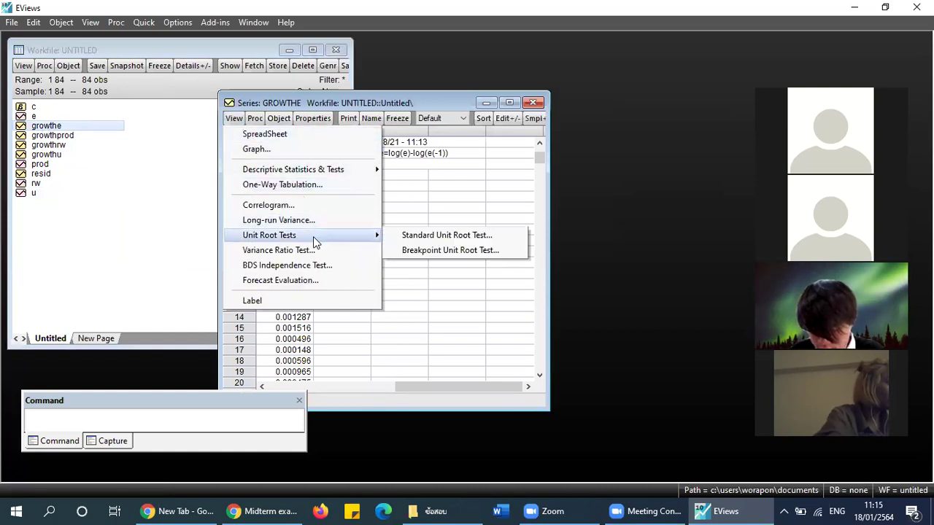
pyautogui.click(438, 237)
pyautogui.click(275, 223)
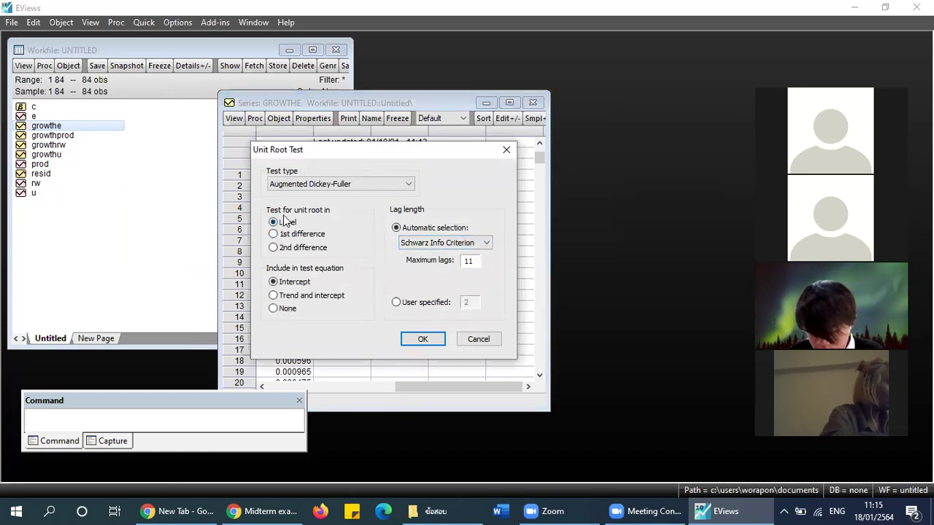
pyautogui.click(424, 340)
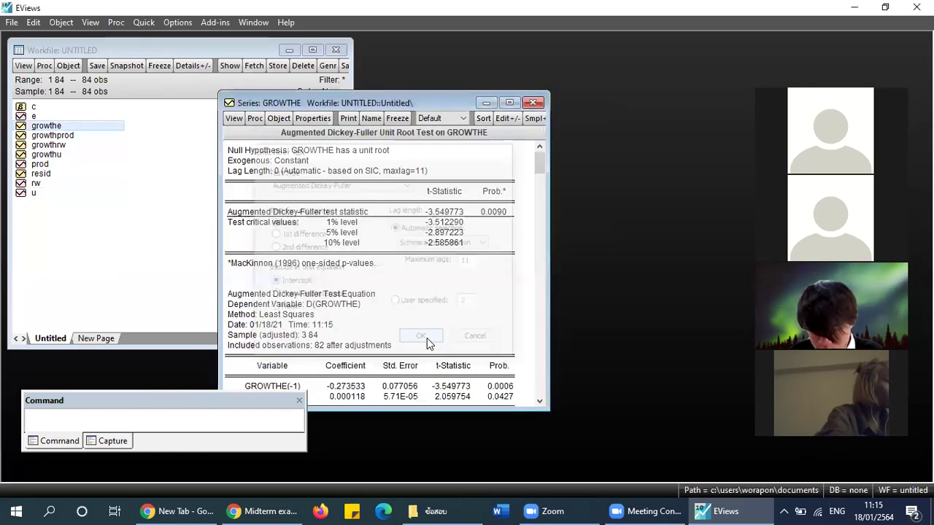
pyautogui.click(485, 215)
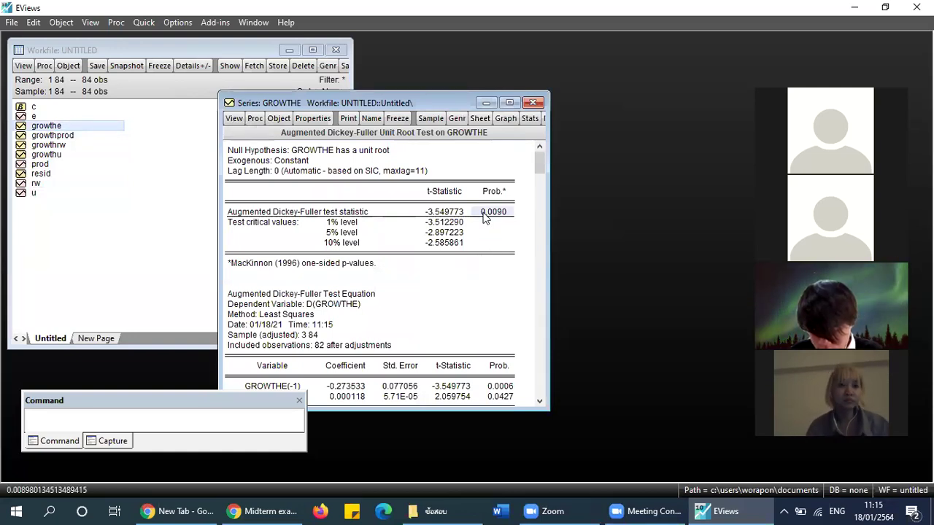
pyautogui.click(532, 103)
# - Run the Augmented Dickey-Fuller unit root test on growthprod in level with intercept, and close the series
pyautogui.click(66, 135)
pyautogui.doubleClick(66, 135)
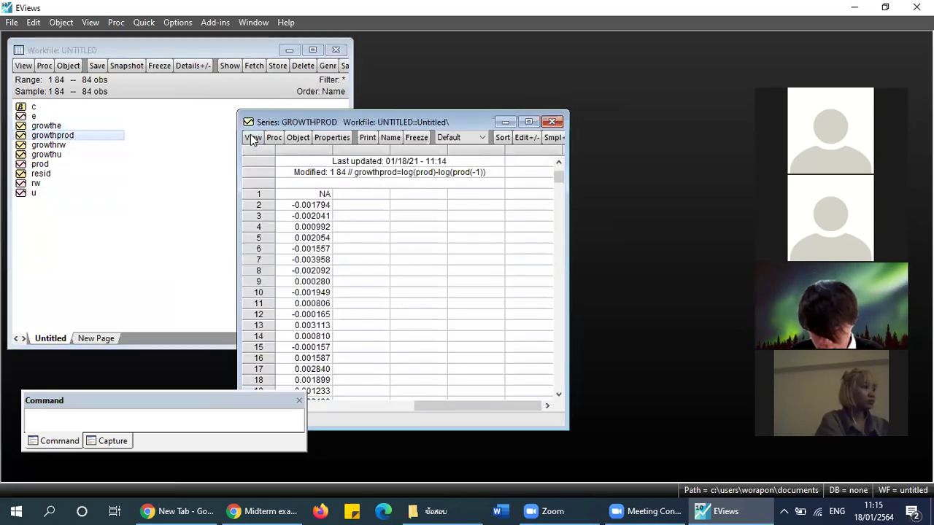
pyautogui.click(253, 137)
pyautogui.moveTo(293, 259)
pyautogui.click(436, 255)
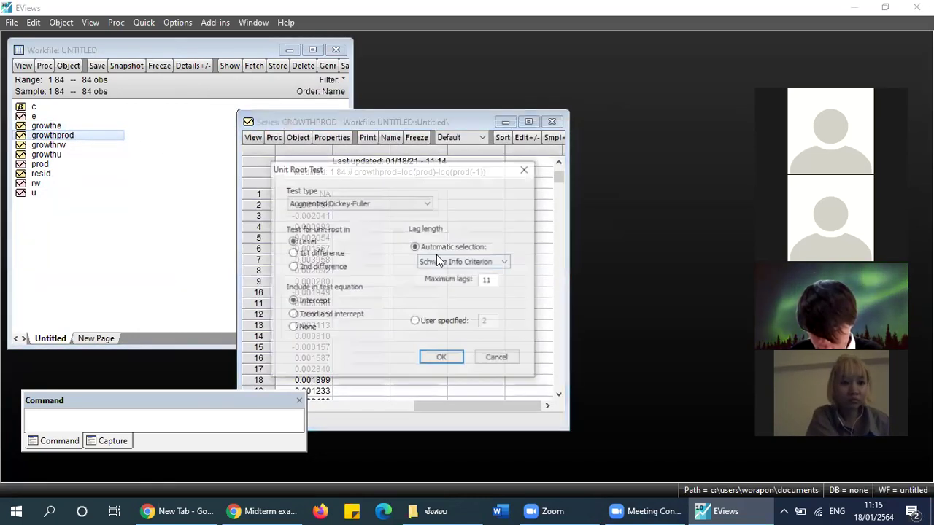
pyautogui.click(435, 356)
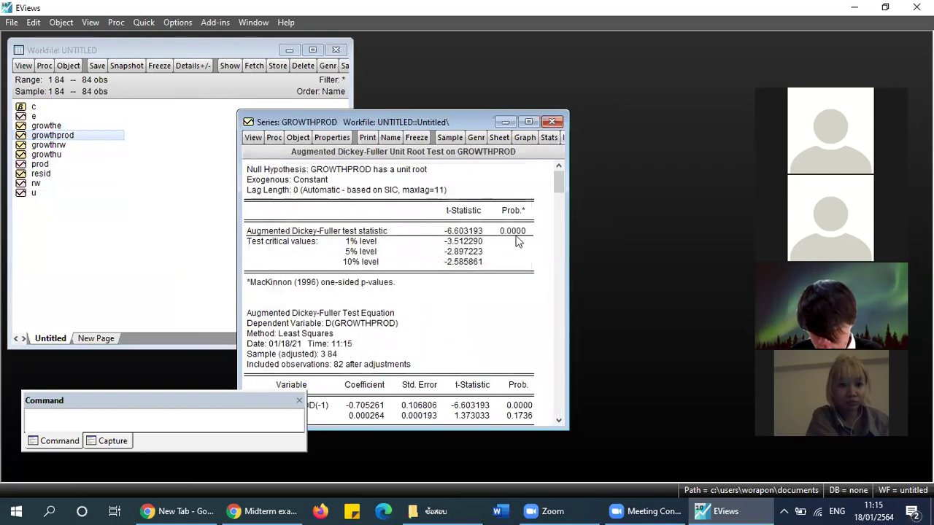
pyautogui.click(553, 121)
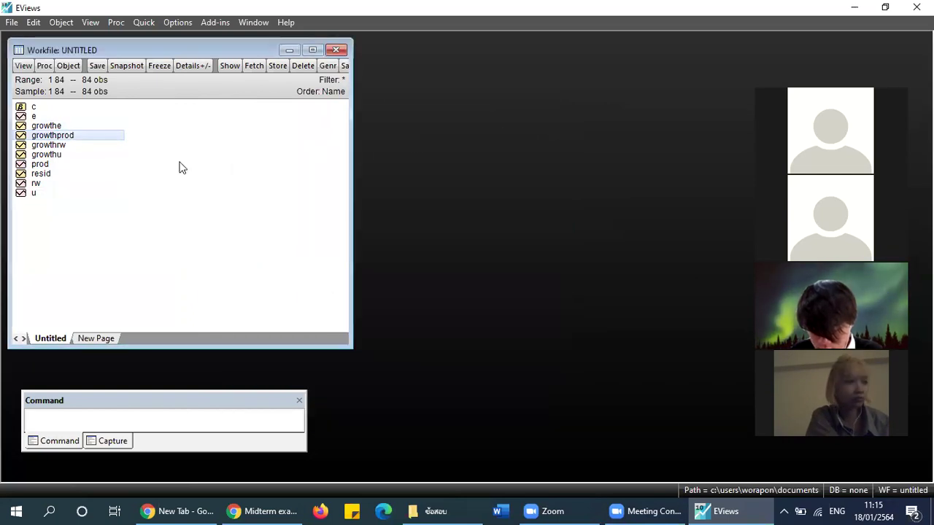
# - Run the Augmented Dickey-Fuller unit root test on growthrw in level with intercept, and close the series
pyautogui.doubleClick(62, 145)
pyautogui.click(271, 155)
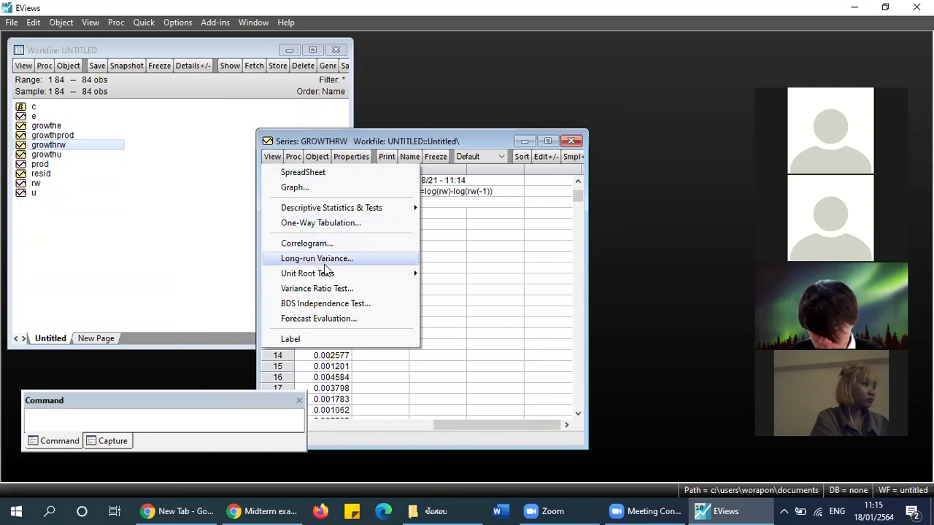
pyautogui.moveTo(333, 275)
pyautogui.click(458, 275)
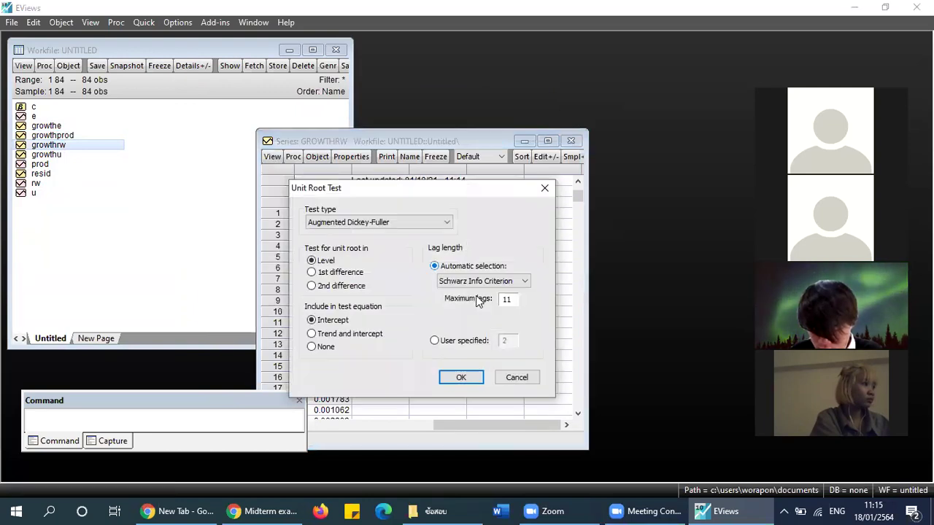
pyautogui.click(465, 377)
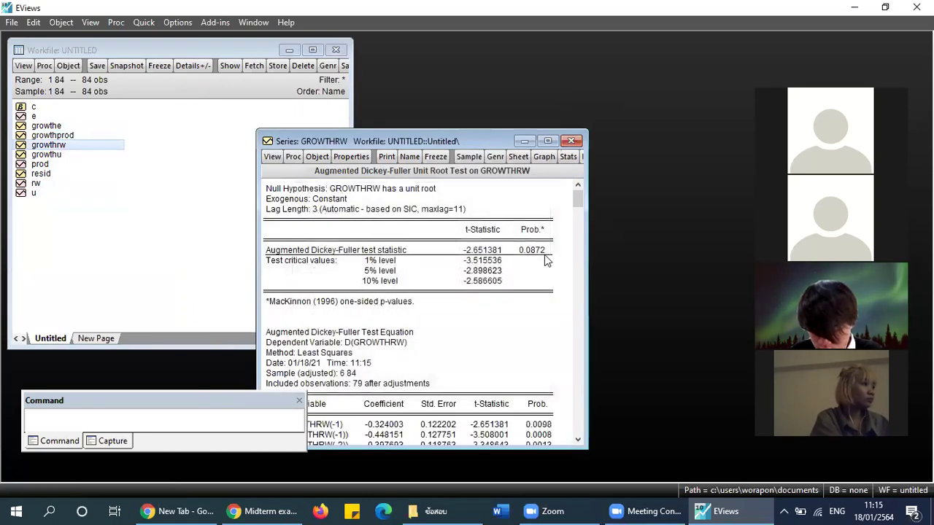
pyautogui.click(570, 141)
# - Open growthu and run the Augmented Dickey-Fuller unit root test in level with intercept and Schwarz automatic lag selection
pyautogui.click(53, 155)
pyautogui.doubleClick(52, 154)
pyautogui.click(291, 176)
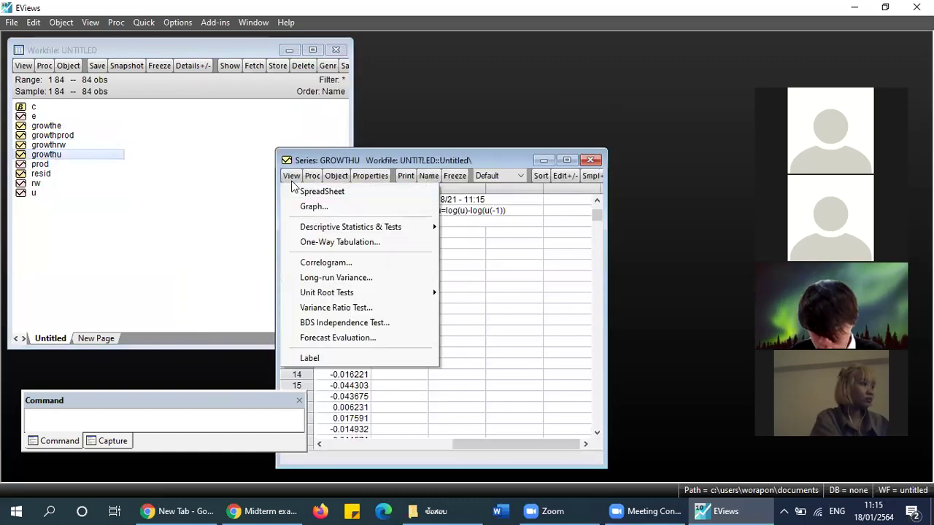
pyautogui.moveTo(336, 292)
pyautogui.click(470, 296)
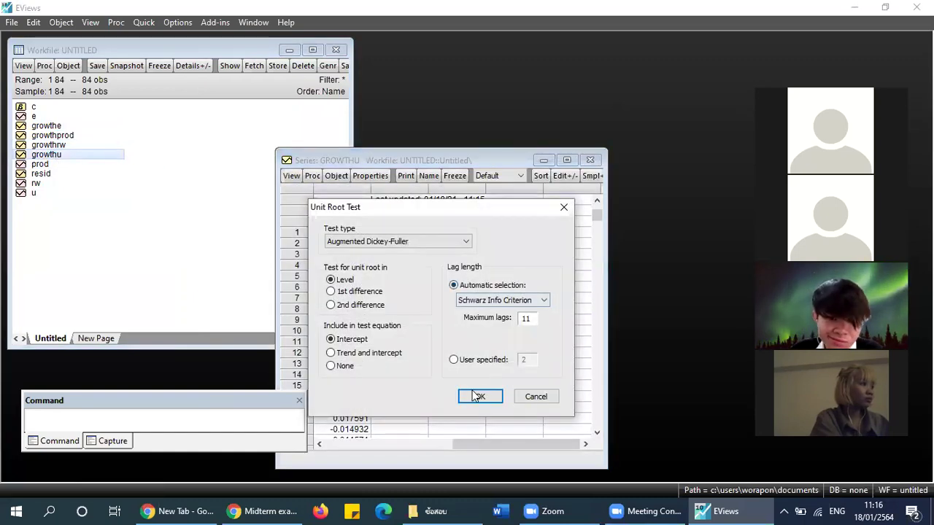
pyautogui.click(478, 393)
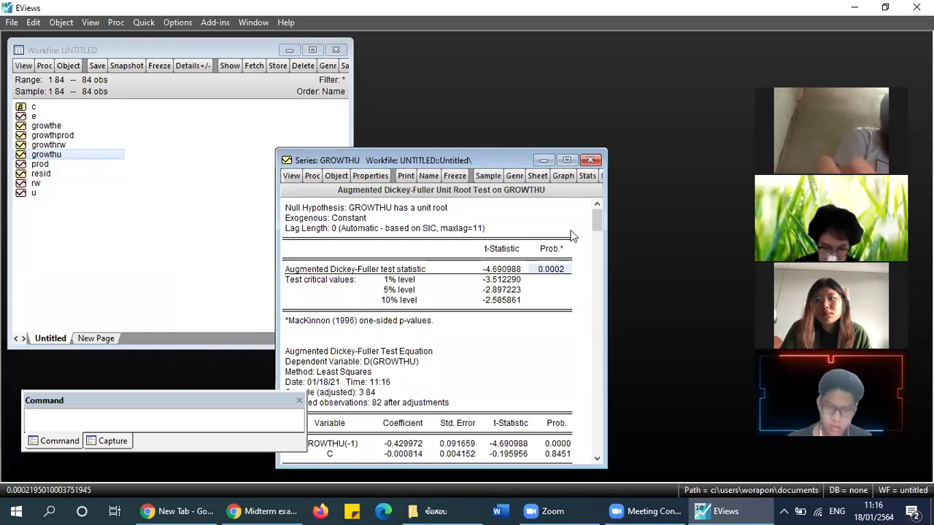
# - Close the growthu series and open growthu, growthe, growthprod and growthrw together as a VAR
pyautogui.click(590, 160)
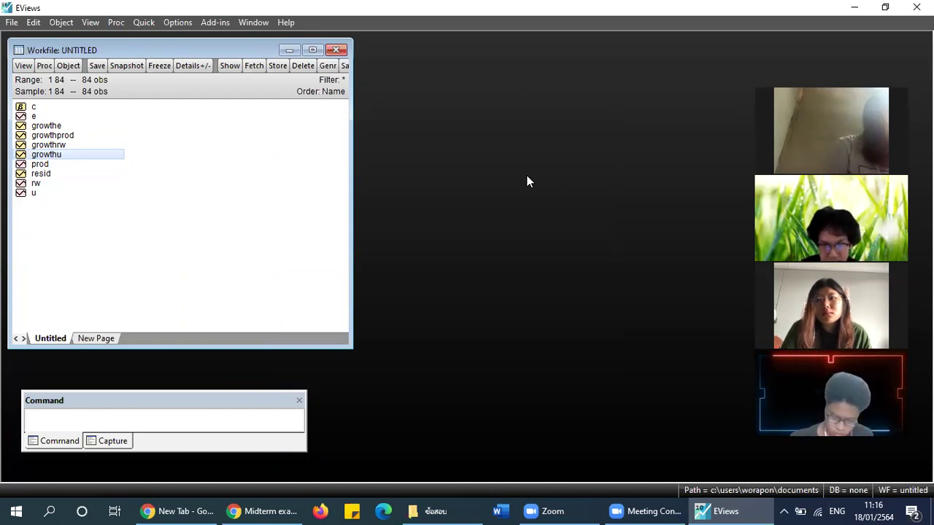
pyautogui.keyDown('ctrl'); pyautogui.click(58, 125); pyautogui.keyUp('ctrl')
pyautogui.keyDown('ctrl'); pyautogui.click(62, 137); pyautogui.keyUp('ctrl')
pyautogui.keyDown('ctrl'); pyautogui.click(64, 145); pyautogui.keyUp('ctrl')
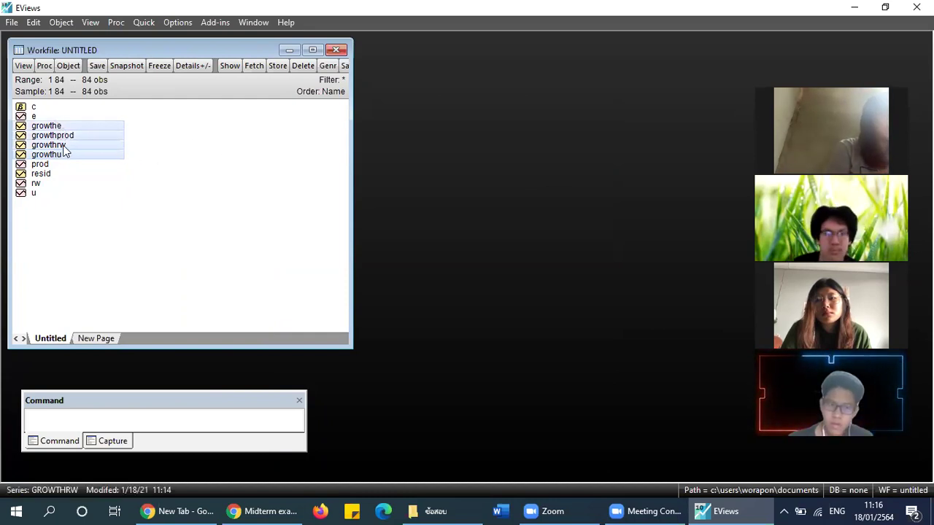
pyautogui.rightClick(100, 146)
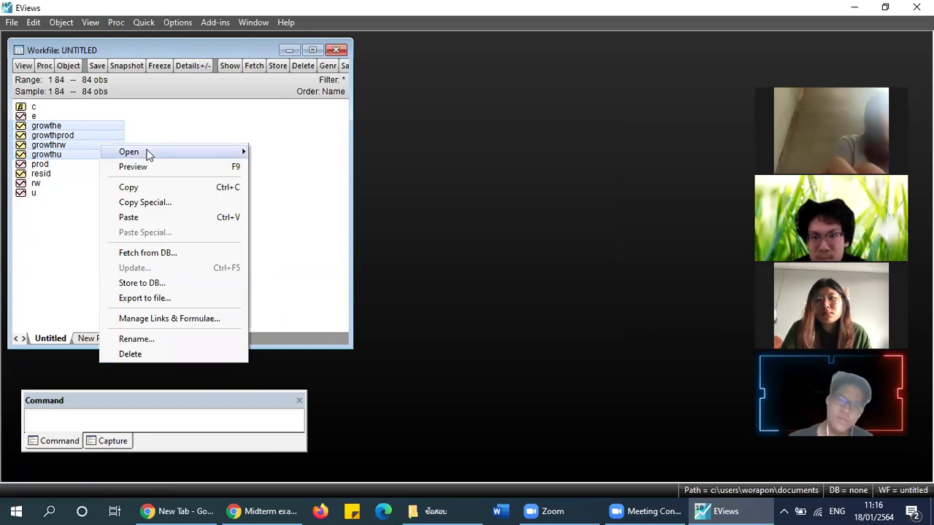
pyautogui.moveTo(159, 152)
pyautogui.click(294, 195)
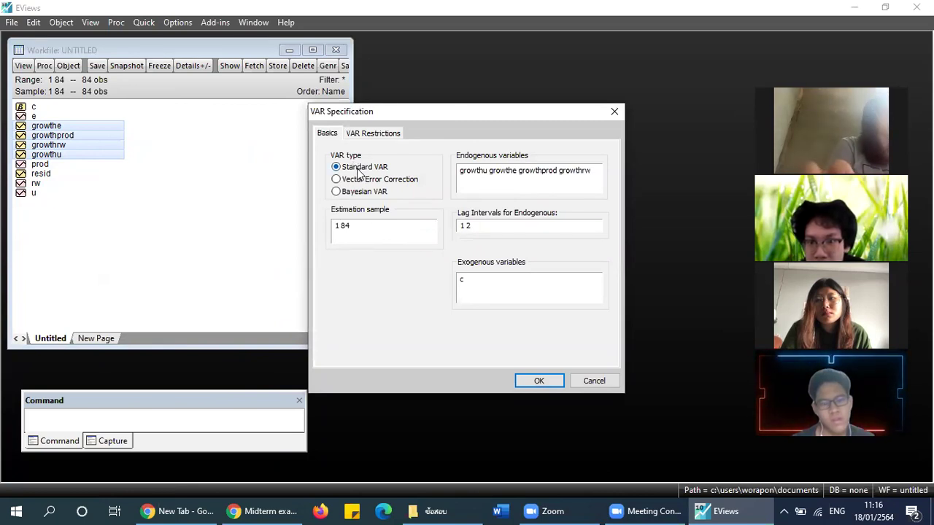
# - Estimate a standard VAR of the four growth series with lag intervals 1 2, exogenous variable c and sample 1 84
pyautogui.click(513, 225)
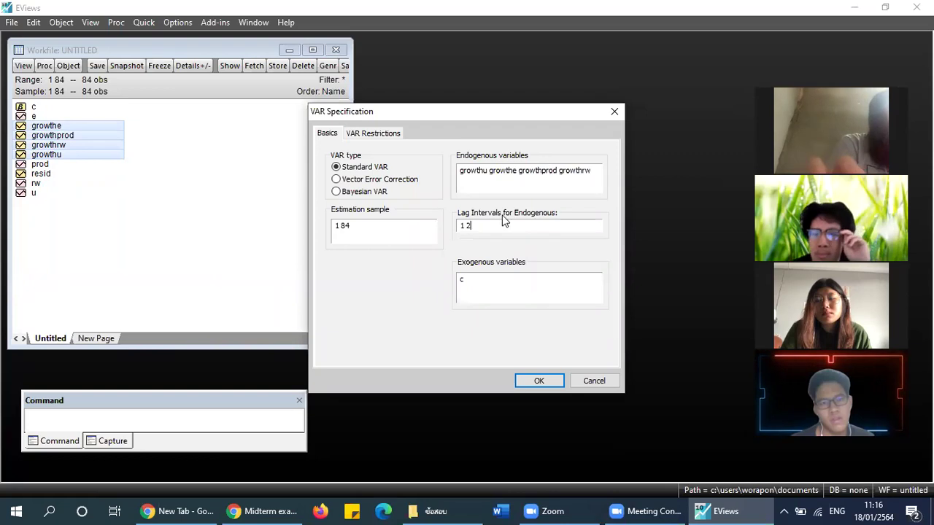
pyautogui.moveTo(503, 224); pyautogui.dragTo(451, 233)
pyautogui.click(503, 227)
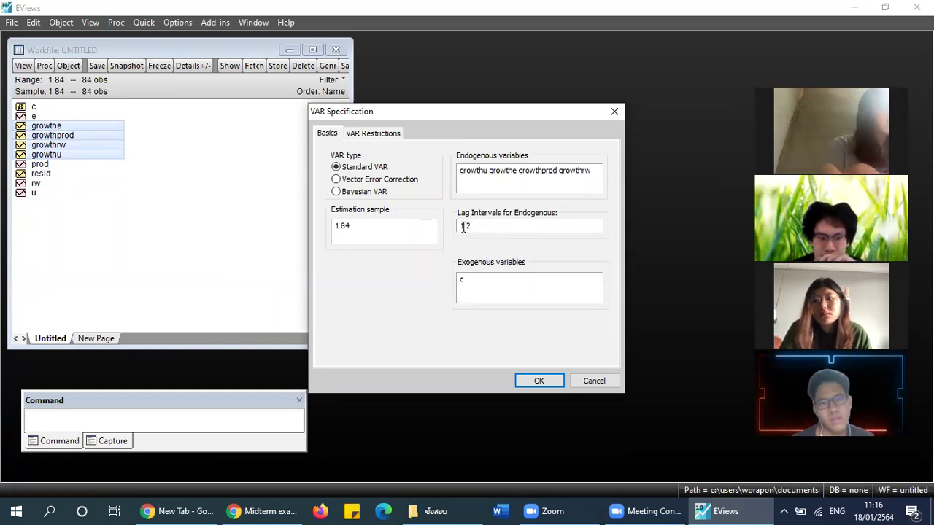
pyautogui.moveTo(464, 227)
pyautogui.mouseDown()
pyautogui.moveTo(453, 230)
pyautogui.moveTo(471, 229)
pyautogui.mouseUp()
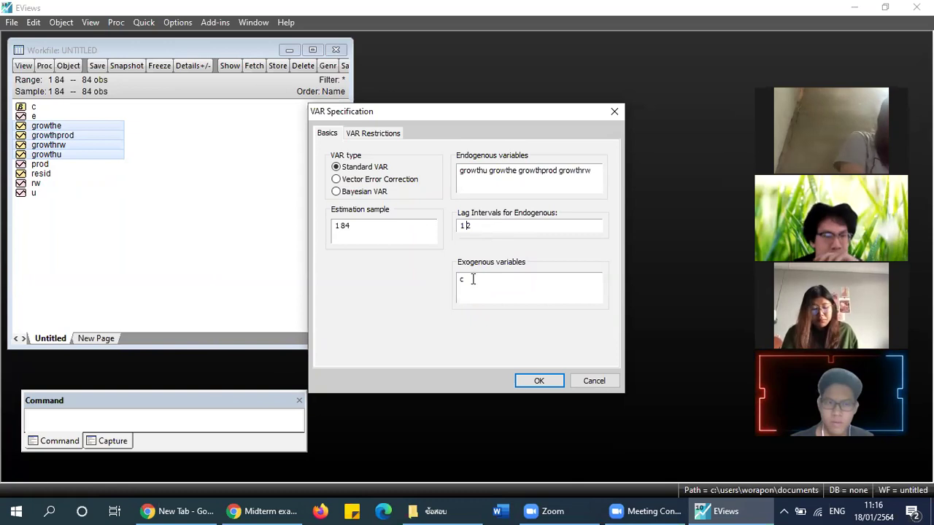
pyautogui.moveTo(493, 291); pyautogui.dragTo(443, 286)
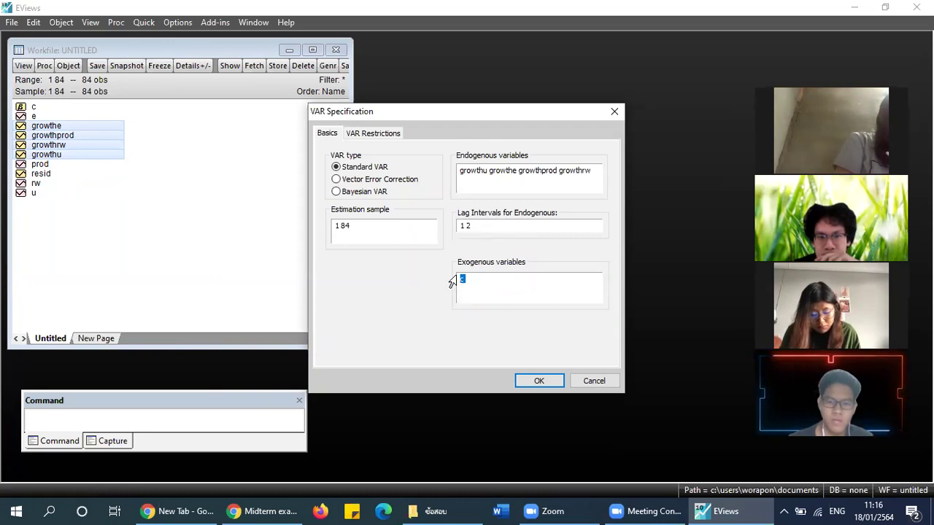
pyautogui.click(474, 289)
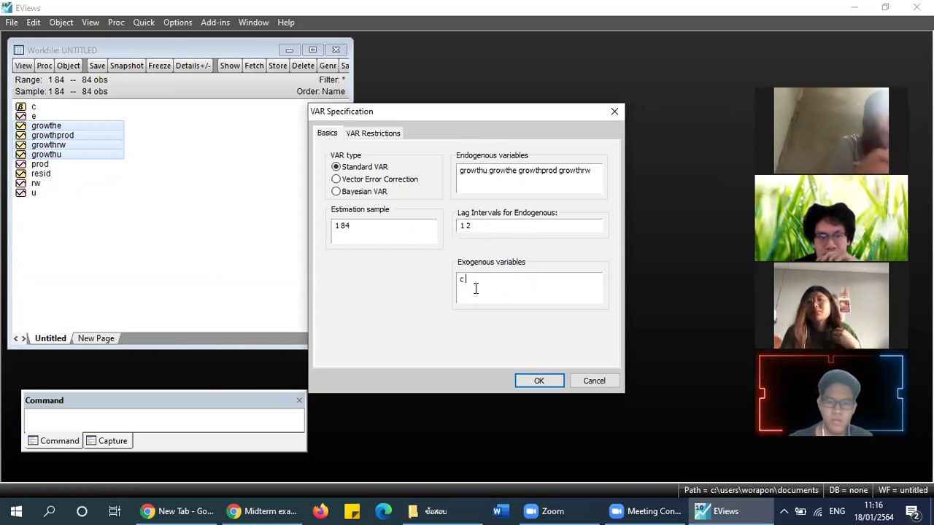
pyautogui.click(534, 378)
# - Maximize the VAR estimates window and move the Command window clear of the coefficient table
pyautogui.moveTo(471, 173); pyautogui.dragTo(525, 81)
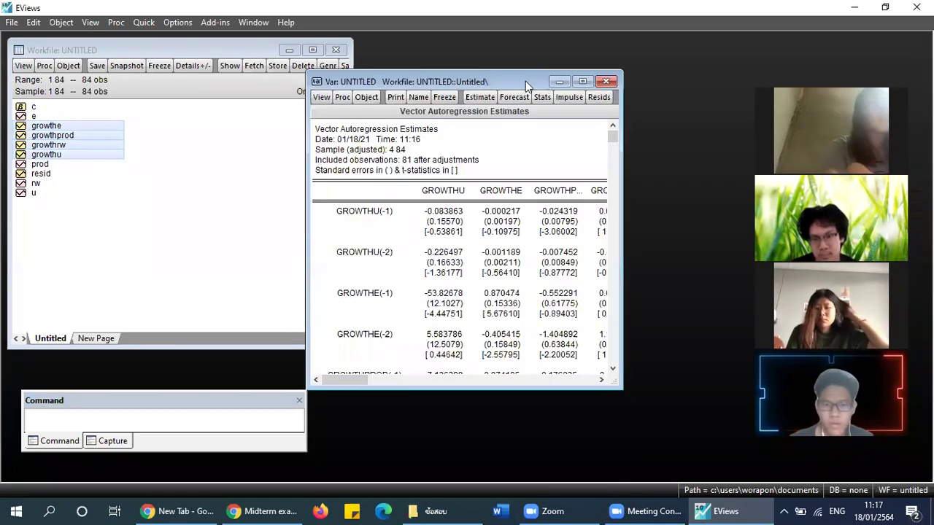
pyautogui.doubleClick(582, 86)
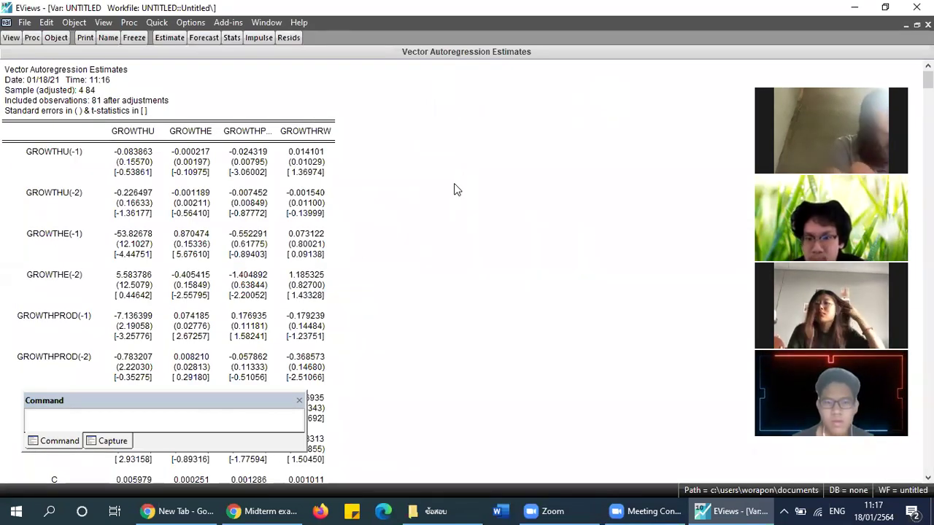
pyautogui.moveTo(234, 400); pyautogui.dragTo(670, 272)
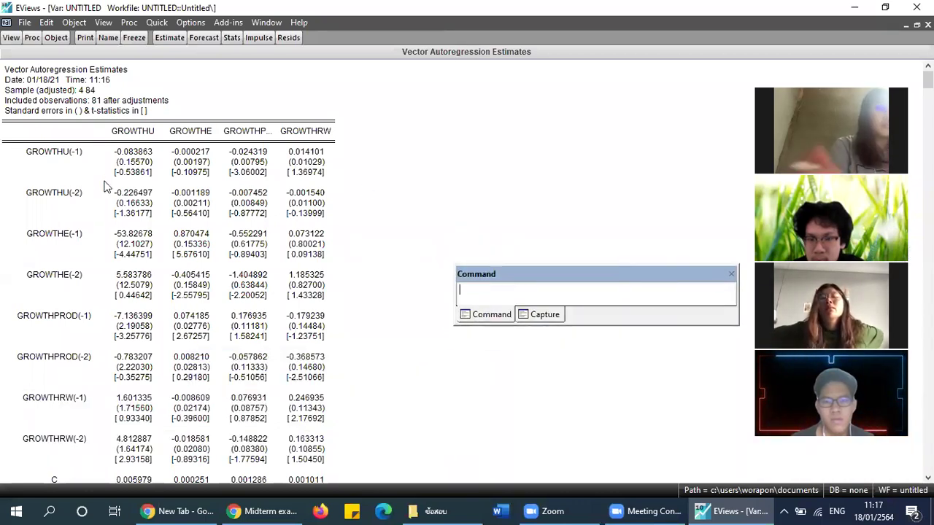
# - Examine the VAR output's header lines and the GROWTHU(-1) coefficient and t-statistic in the GROWTHU equation
pyautogui.click(22, 72)
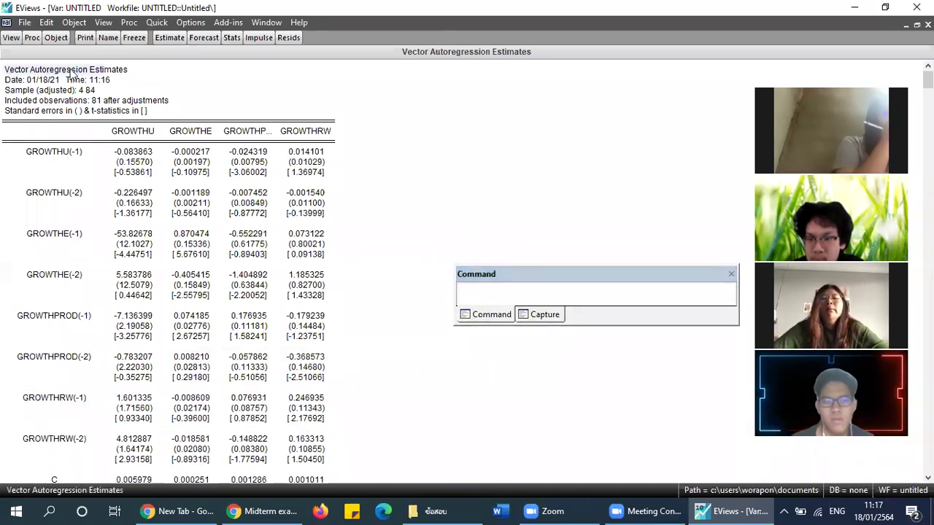
pyautogui.click(91, 85)
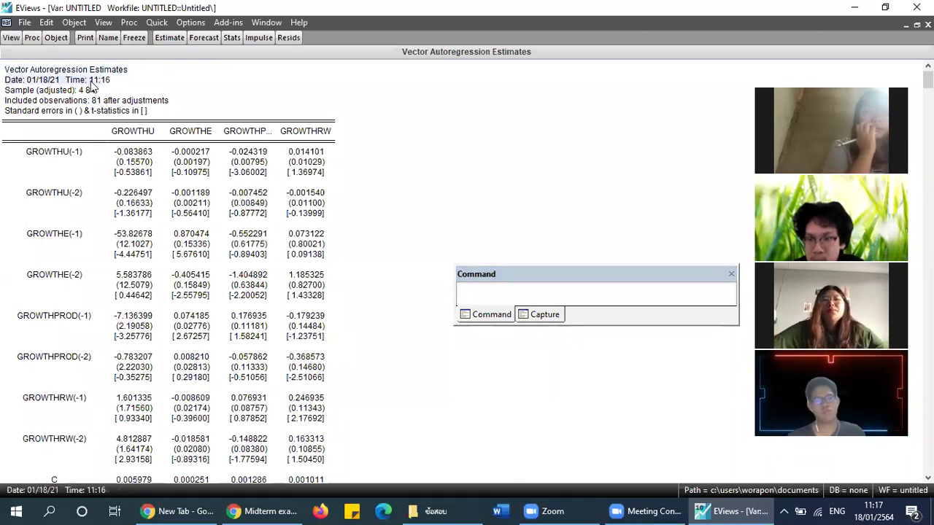
pyautogui.click(96, 101)
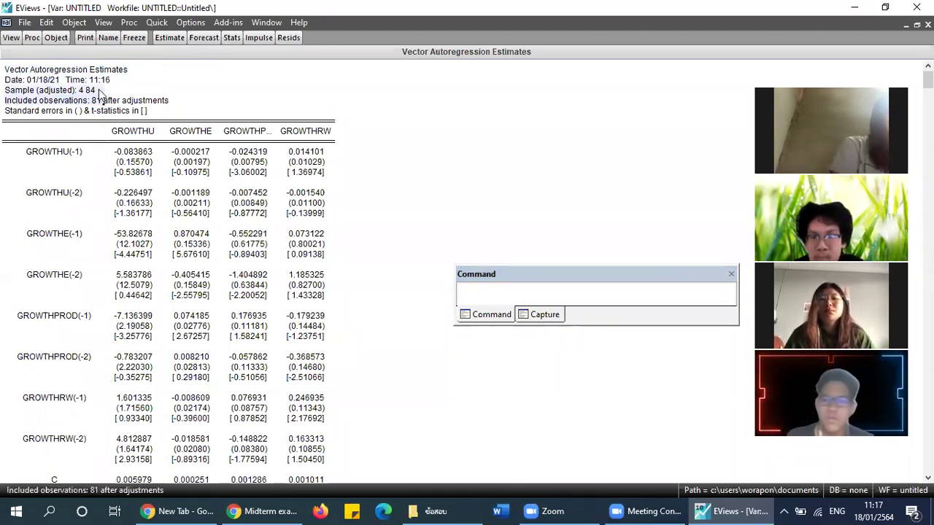
pyautogui.click(45, 111)
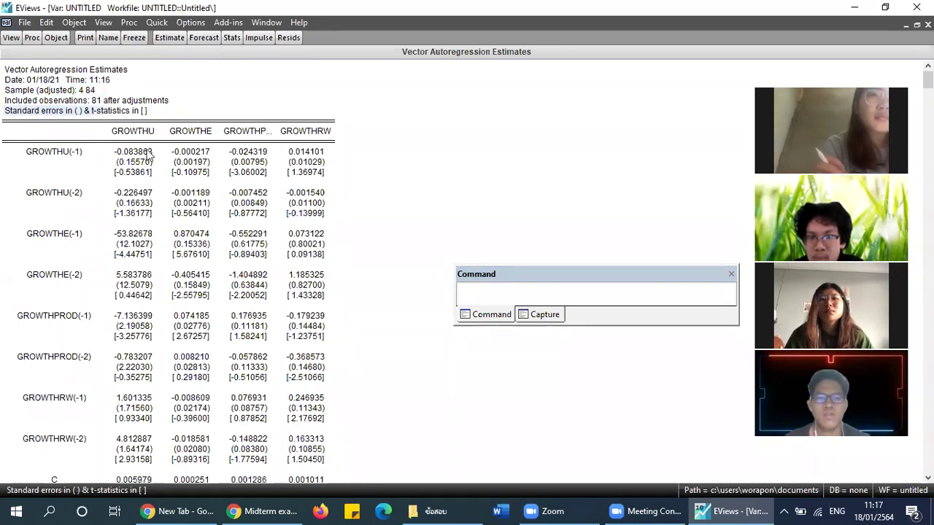
pyautogui.click(36, 156)
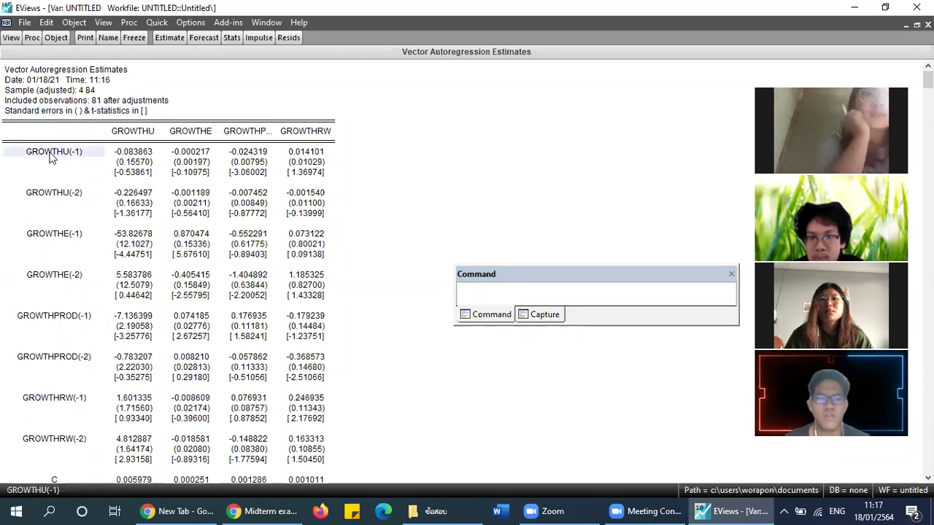
pyautogui.click(133, 132)
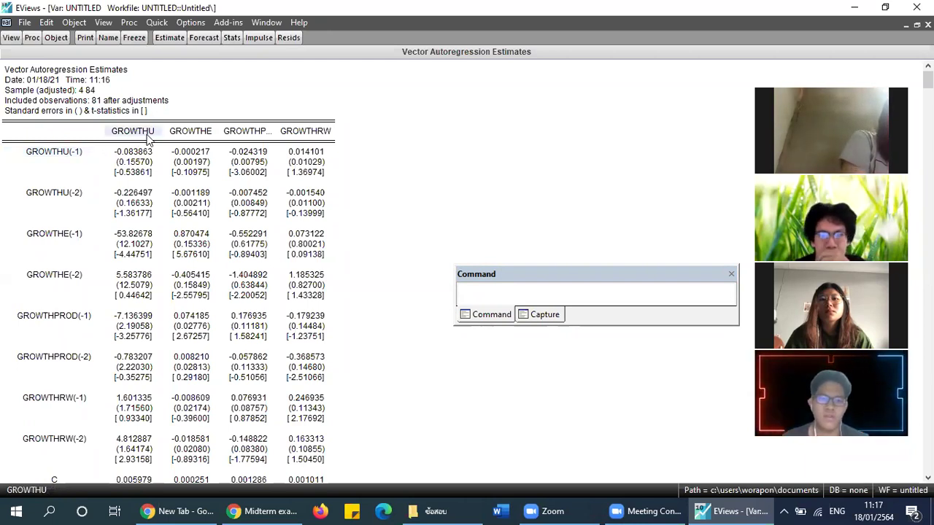
pyautogui.click(131, 152)
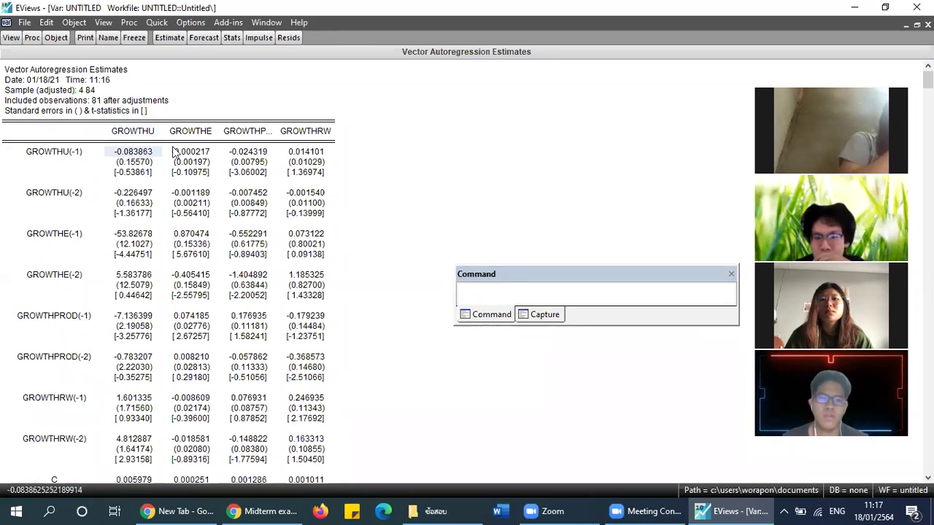
pyautogui.click(118, 177)
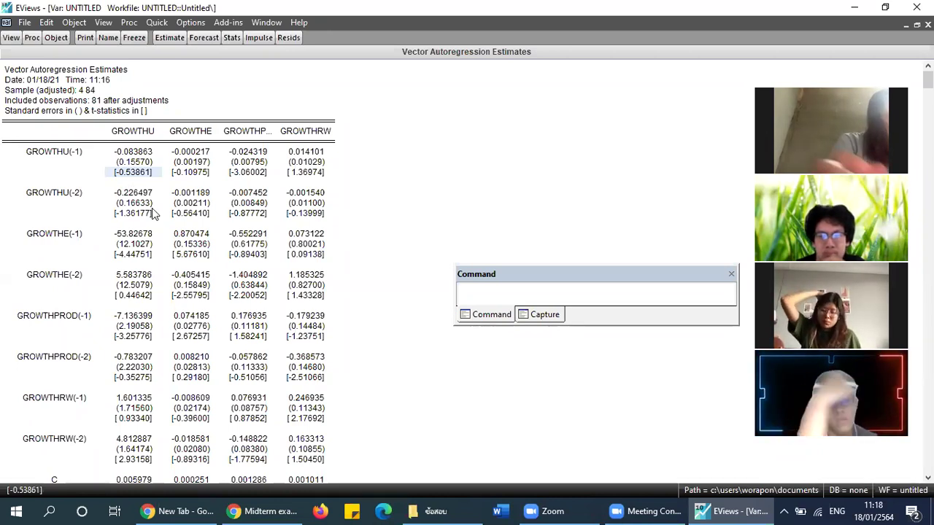
# - Examine the VAR's equation columns, lagged regressors, constant and the fit statistics from R-squared to S.D. dependent
pyautogui.scroll(-1, 135, 142)
pyautogui.click(127, 122)
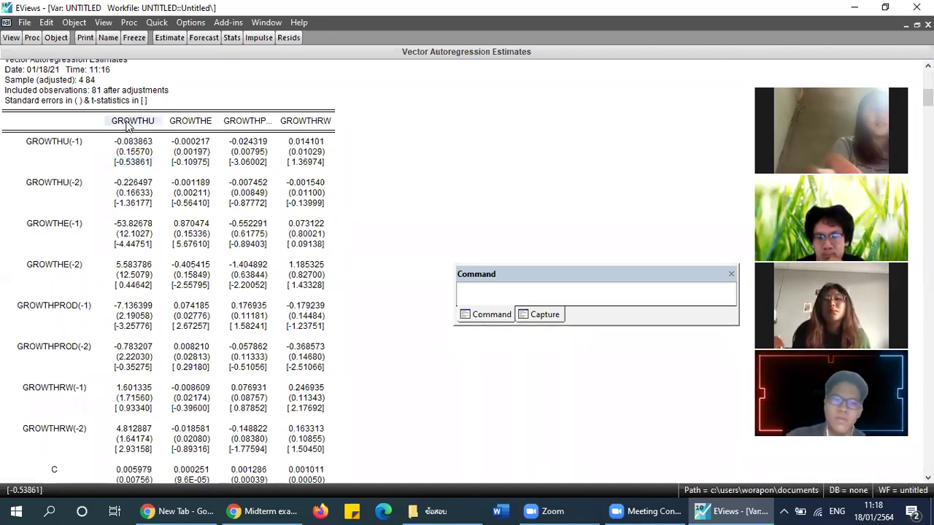
pyautogui.click(194, 124)
pyautogui.click(235, 125)
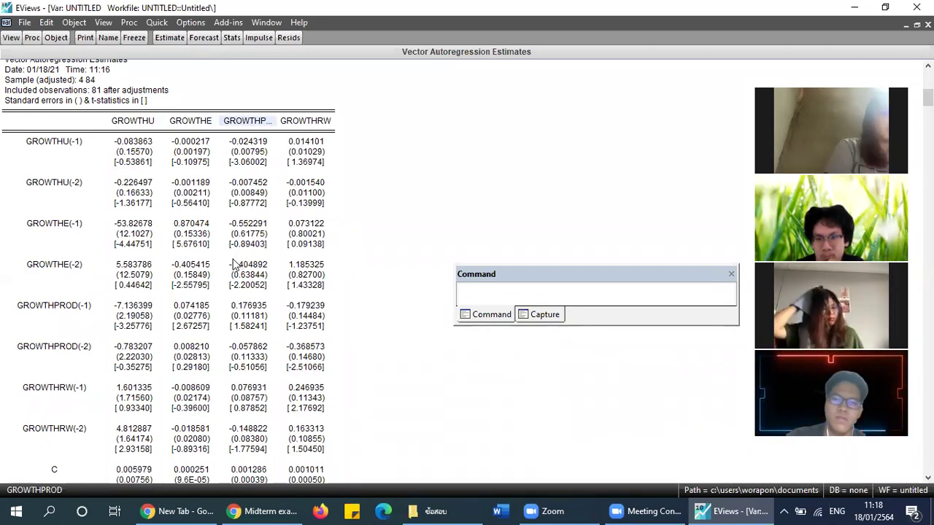
pyautogui.click(31, 143)
pyautogui.click(55, 185)
pyautogui.click(64, 227)
pyautogui.click(65, 267)
pyautogui.scroll(-1, 61, 261)
pyautogui.click(64, 281)
pyautogui.click(66, 327)
pyautogui.scroll(-2, 66, 327)
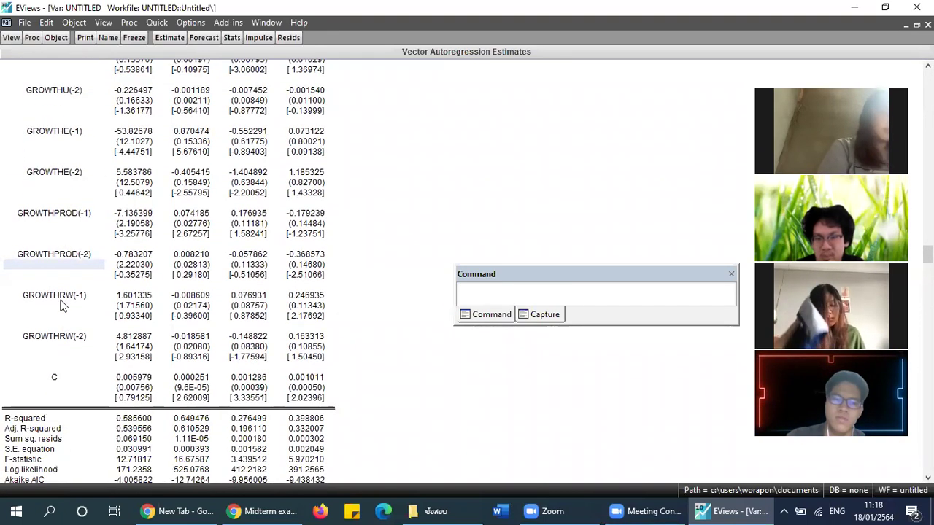
pyautogui.click(58, 377)
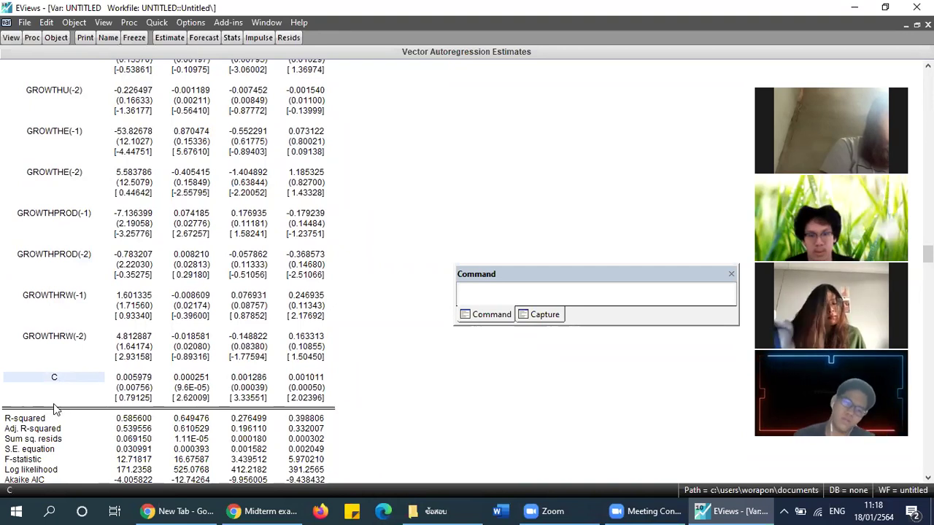
pyautogui.scroll(-3, 102, 386)
pyautogui.moveTo(20, 337); pyautogui.dragTo(336, 436)
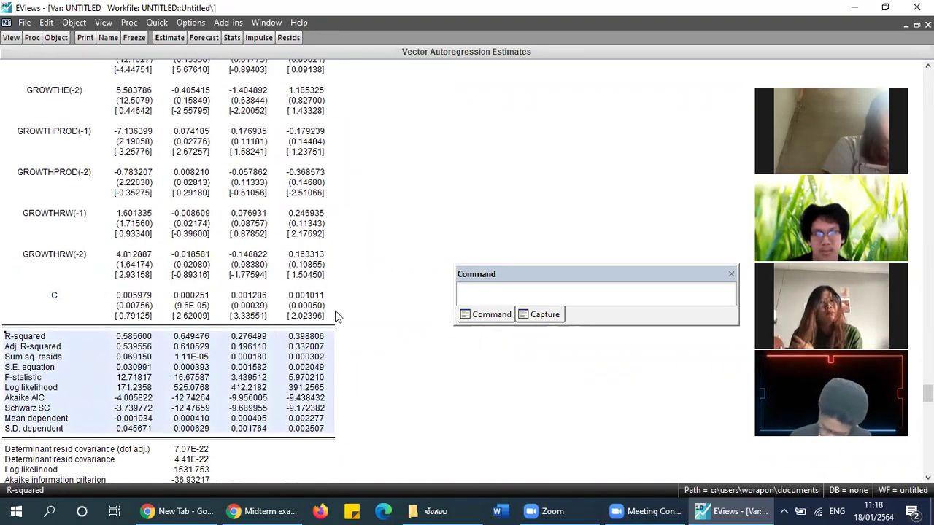
pyautogui.scroll(7, 302, 325)
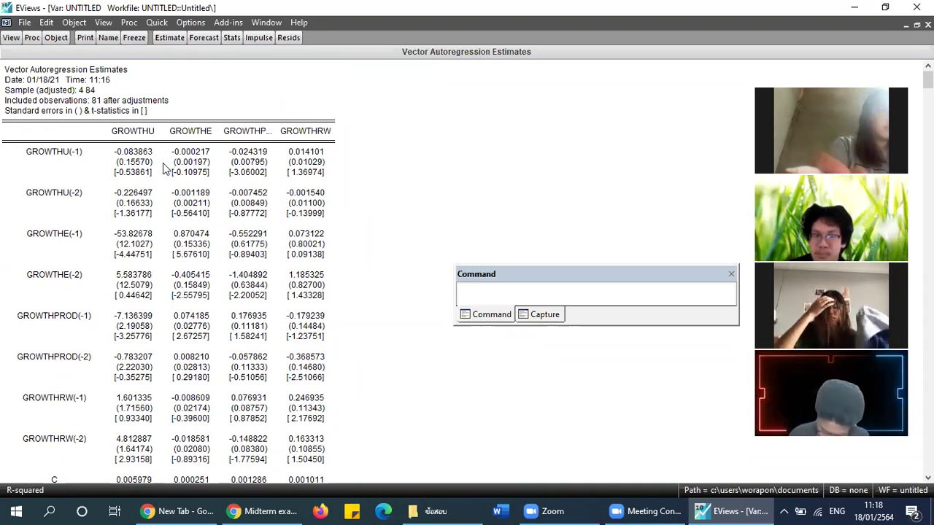
pyautogui.click(11, 41)
pyautogui.moveTo(73, 158)
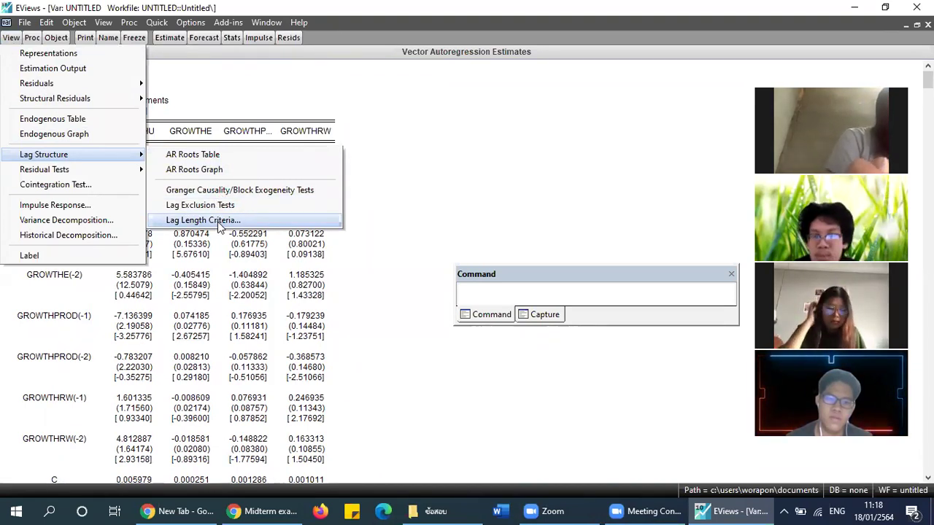
pyautogui.click(179, 80)
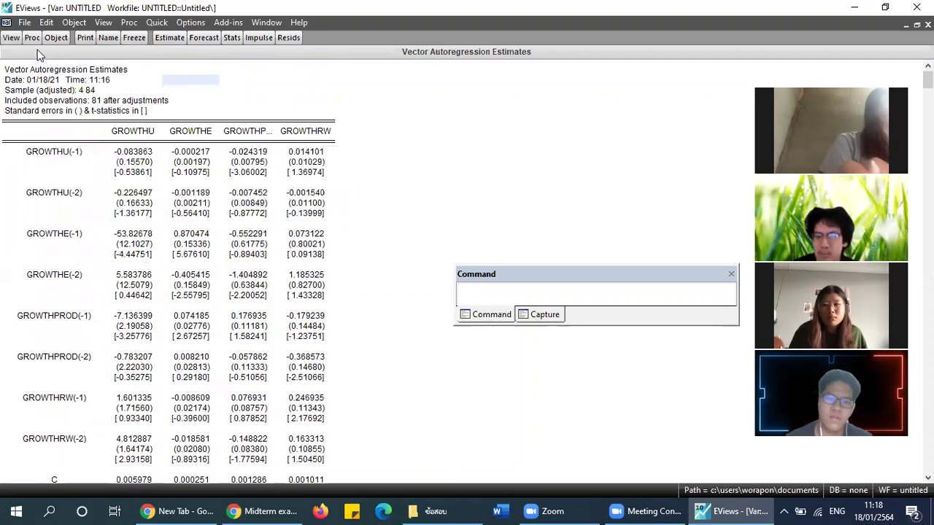
# - Run the VAR's lag length criteria with 7 lags to include, and inspect the LogL and LR columns
pyautogui.click(10, 38)
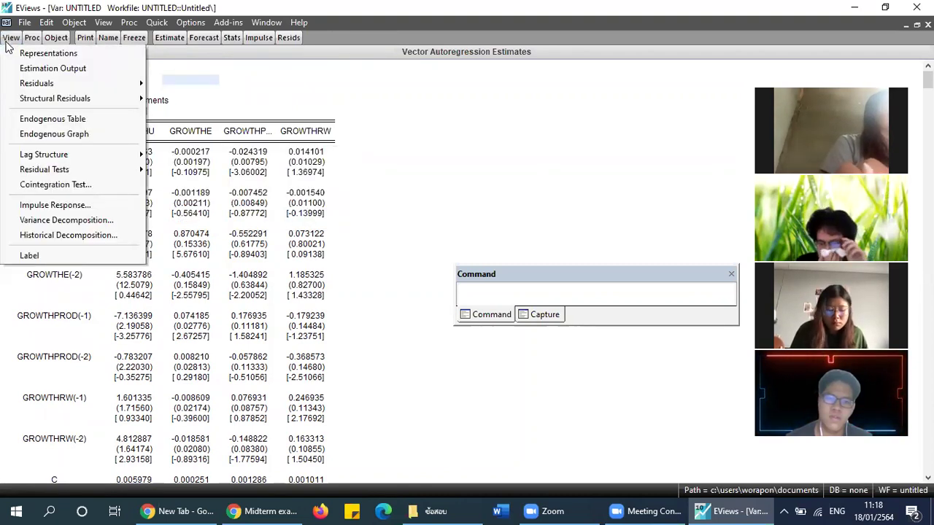
pyautogui.moveTo(75, 176)
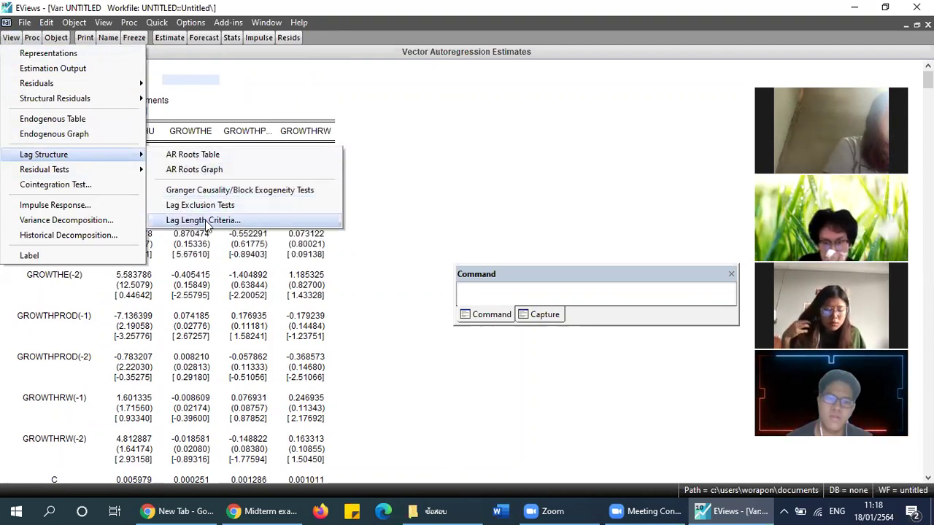
pyautogui.click(206, 227)
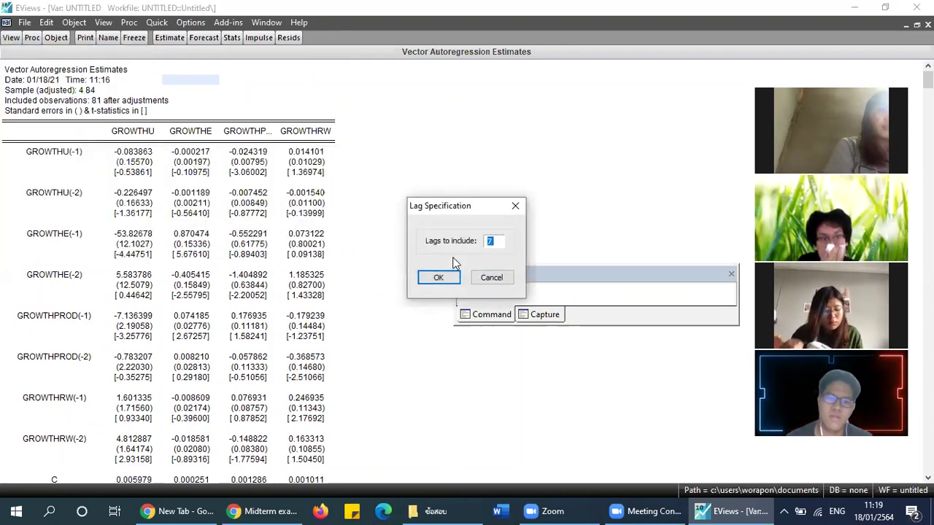
pyautogui.click(496, 243)
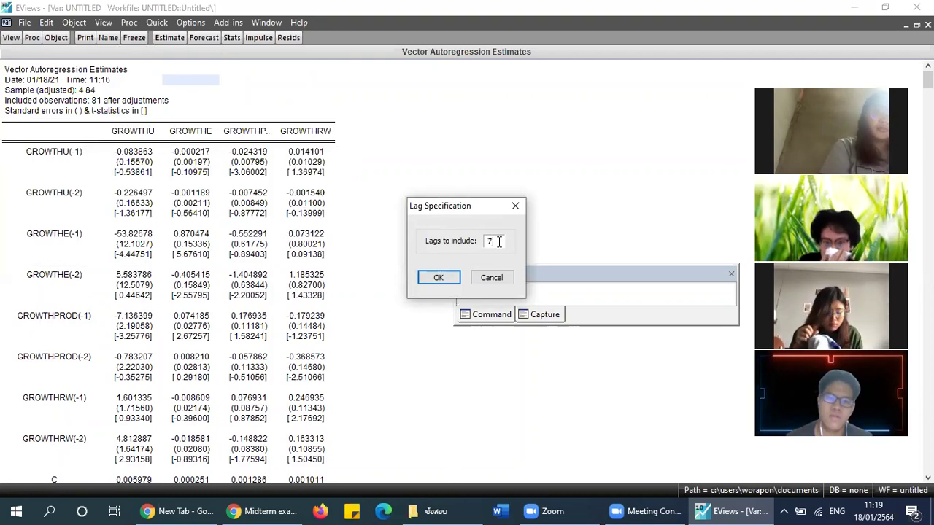
pyautogui.write('7')
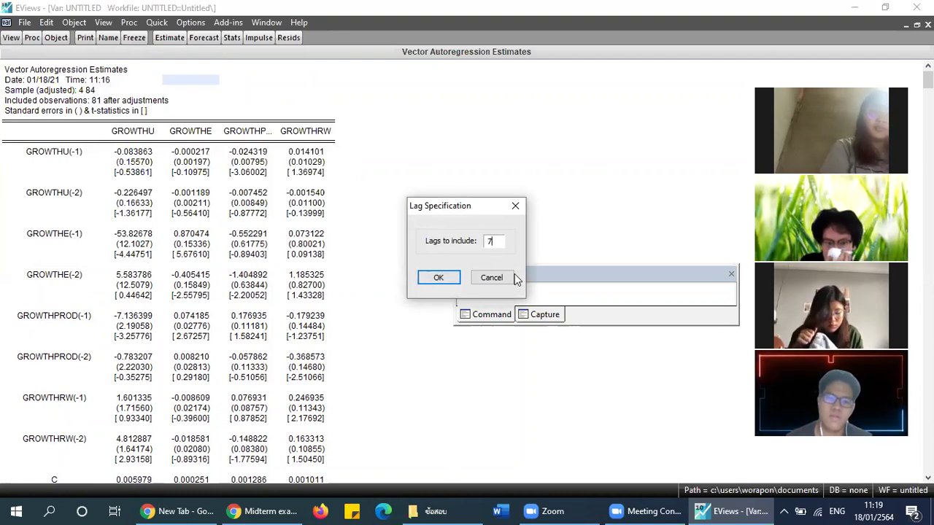
pyautogui.click(438, 279)
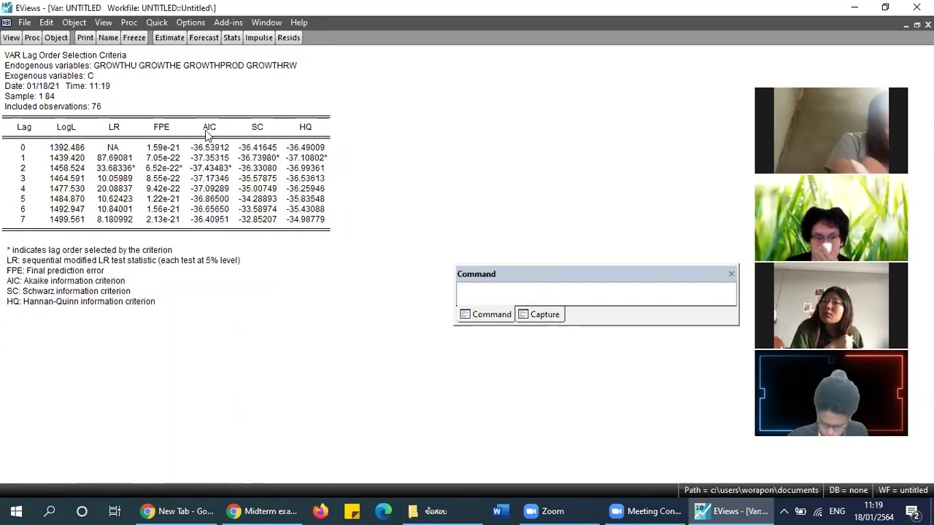
pyautogui.click(66, 129)
pyautogui.click(114, 129)
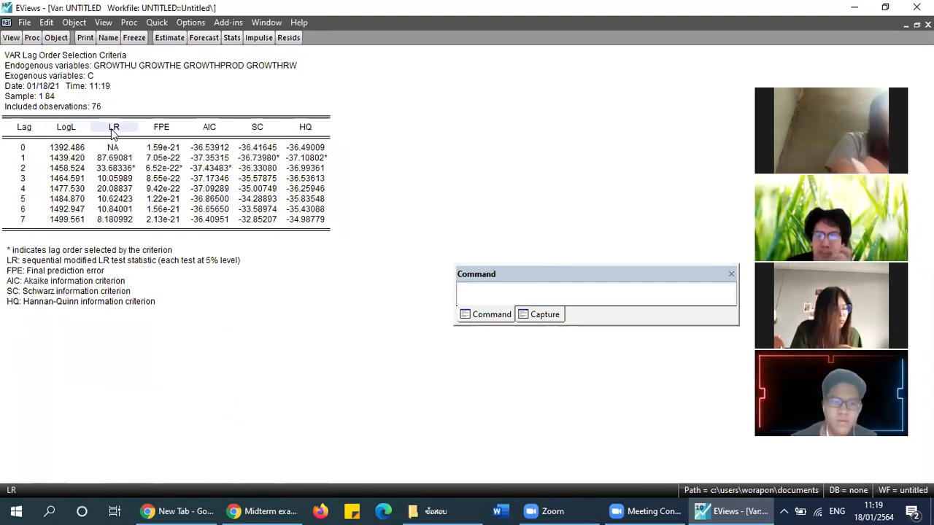
# - Examine the FPE, AIC, SC and HQ columns of the lag order selection table across all lags
pyautogui.click(166, 130)
pyautogui.click(208, 130)
pyautogui.click(258, 130)
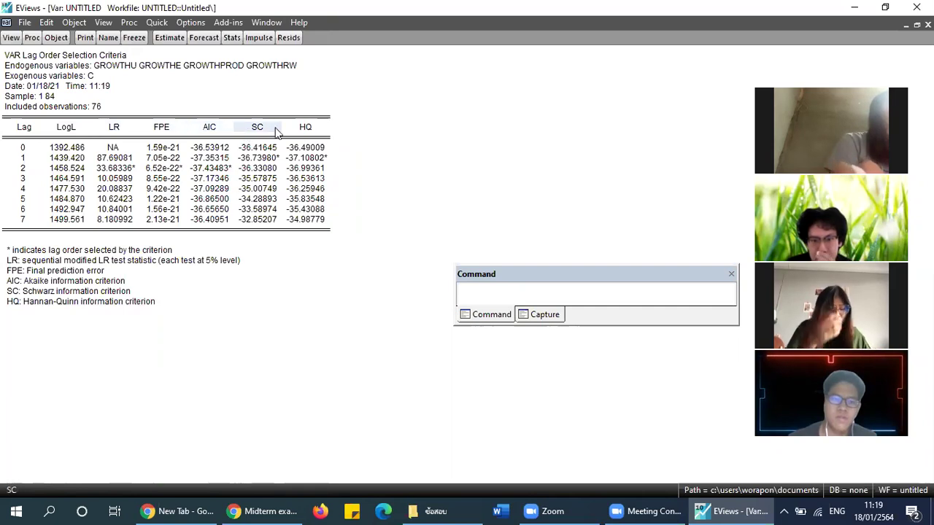
pyautogui.click(313, 131)
pyautogui.moveTo(62, 130); pyautogui.dragTo(311, 131)
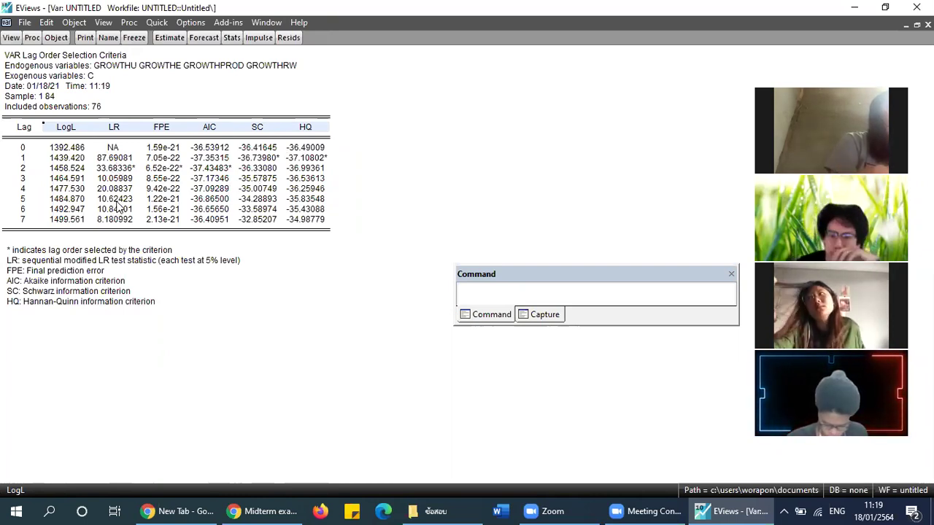
pyautogui.click(163, 129)
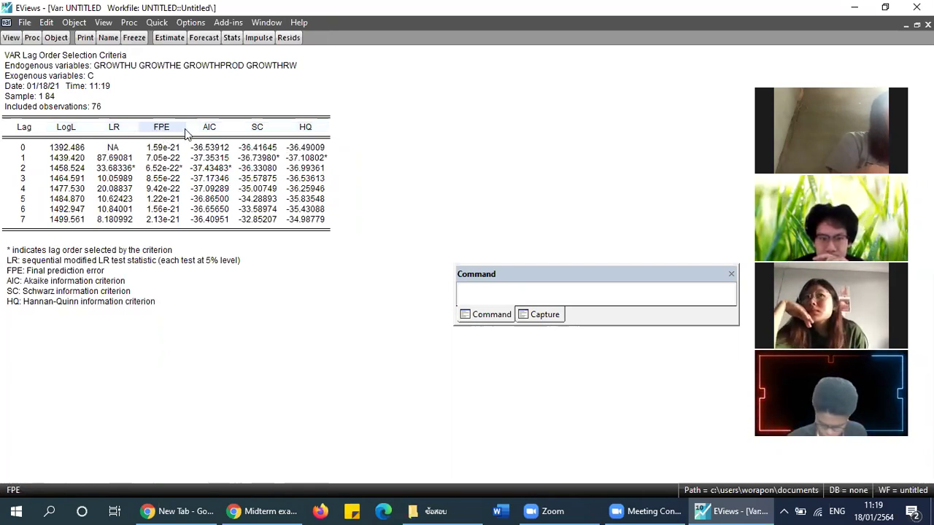
pyautogui.click(209, 130)
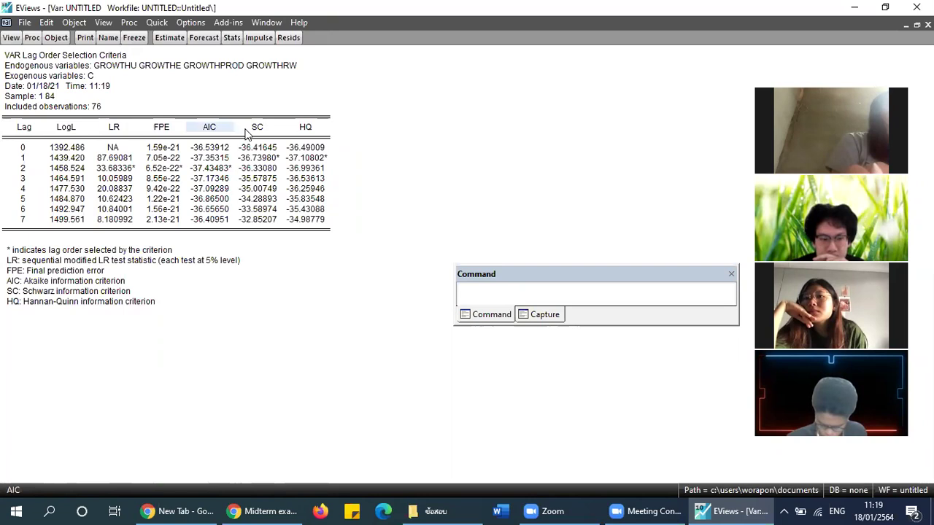
pyautogui.click(164, 132)
pyautogui.moveTo(162, 162); pyautogui.dragTo(291, 222)
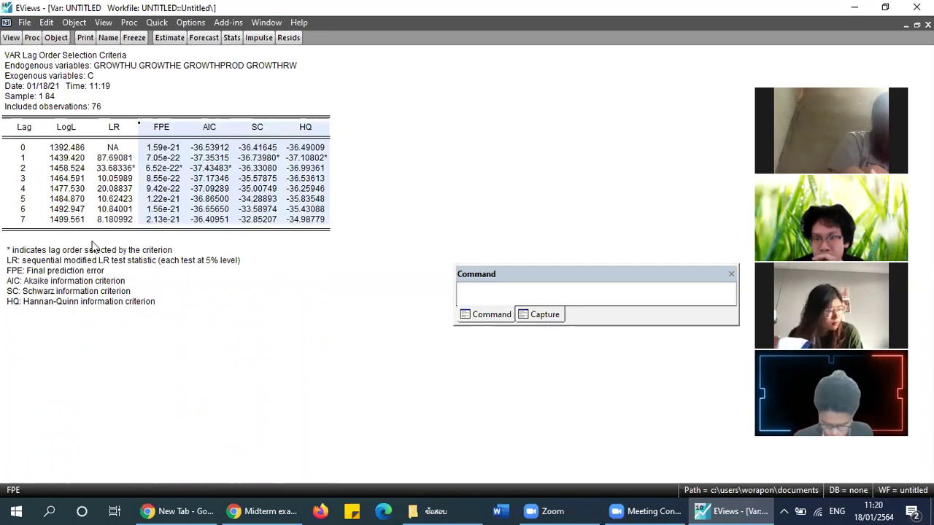
# - Check the asterisk note and compare the starred criteria in the lag 1 and lag 2 rows
pyautogui.click(8, 251)
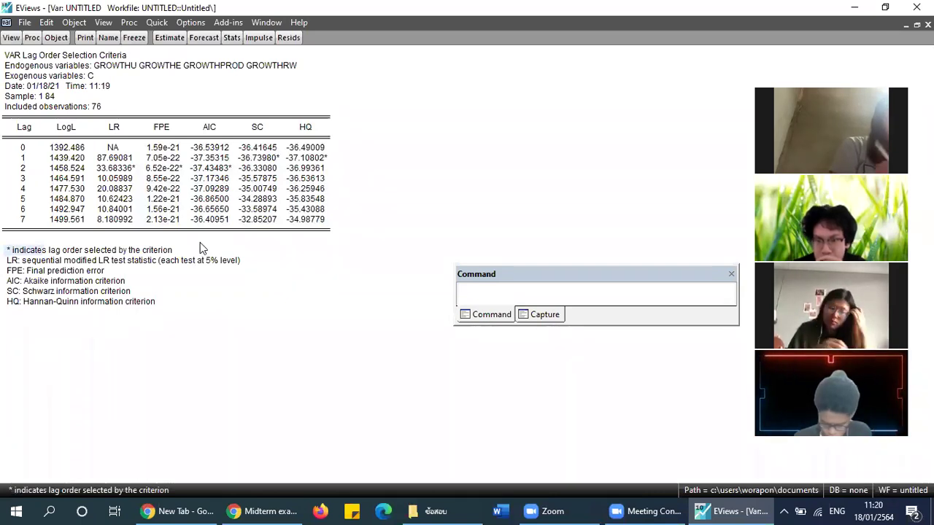
pyautogui.click(111, 169)
pyautogui.click(163, 169)
pyautogui.click(226, 169)
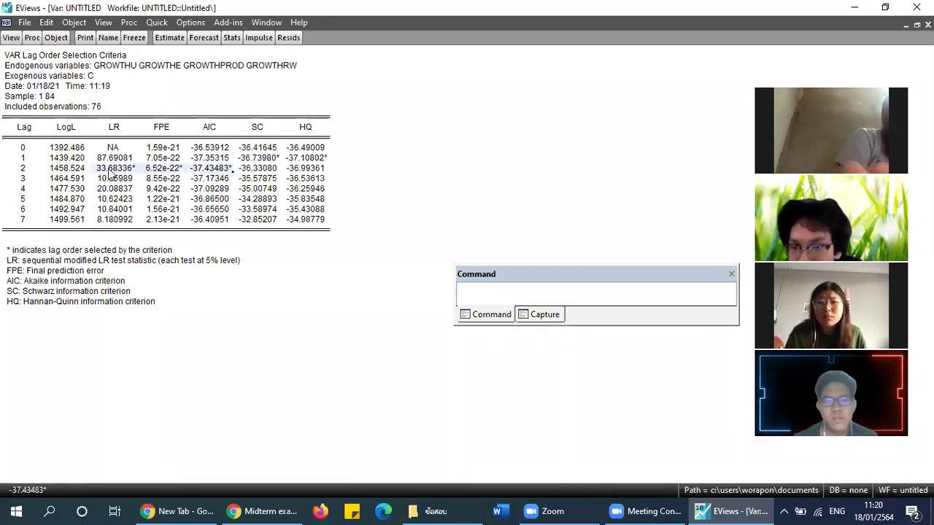
pyautogui.click(209, 159)
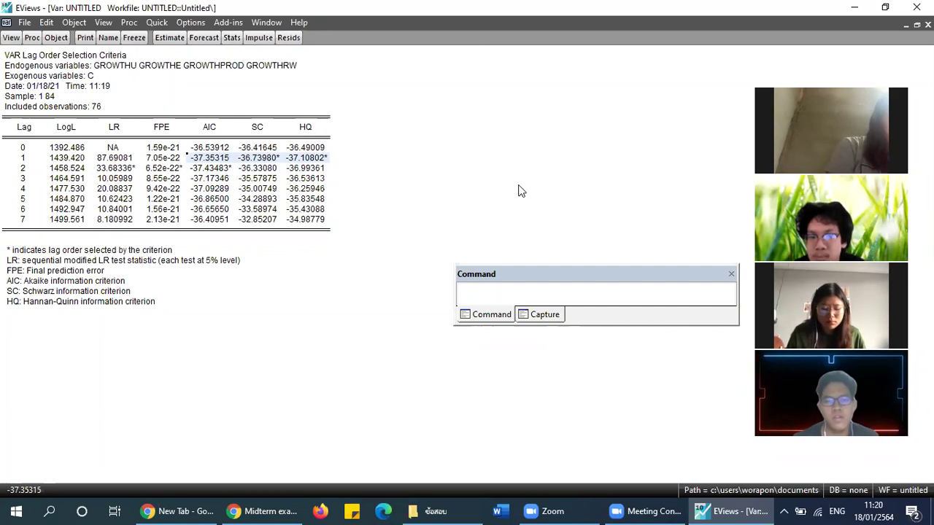
pyautogui.moveTo(117, 169); pyautogui.dragTo(234, 169)
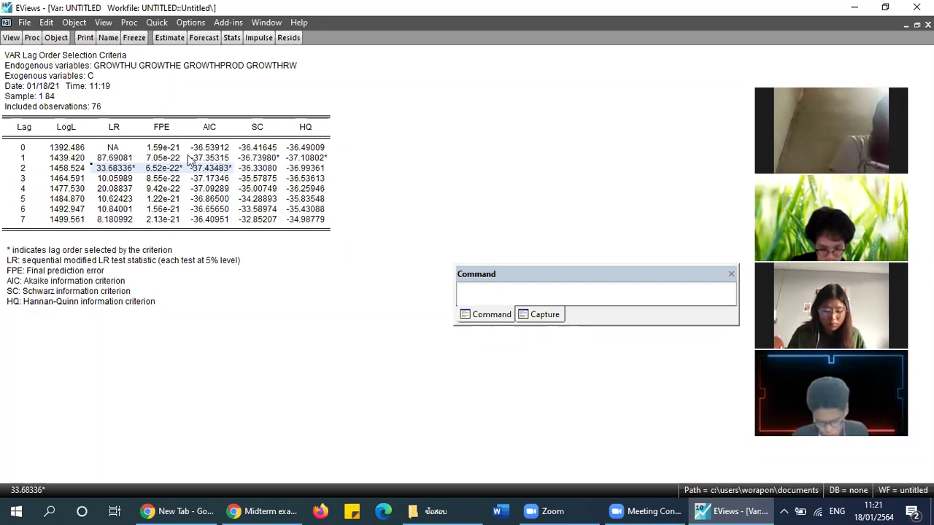
# - Re-estimate the growth-series standard VAR with lag intervals 1 2 and the constant c
pyautogui.click(171, 38)
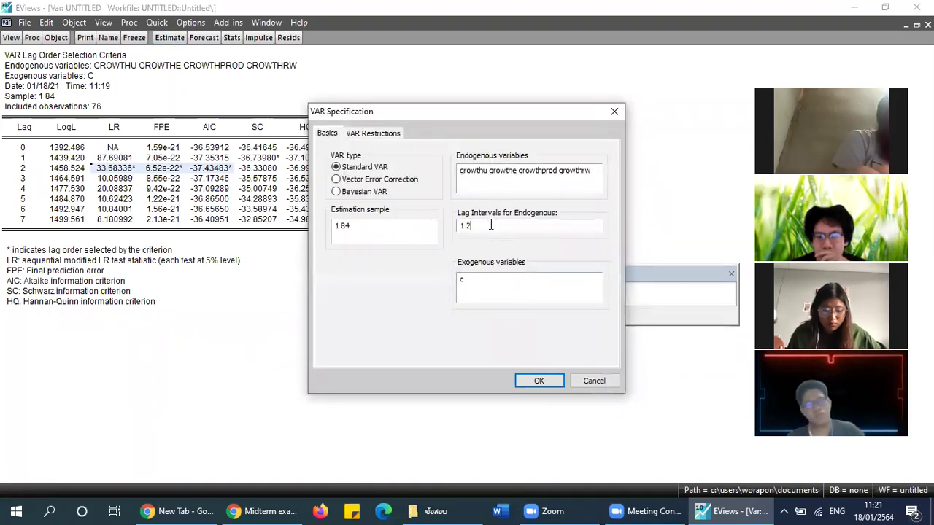
pyautogui.moveTo(461, 227); pyautogui.dragTo(480, 227)
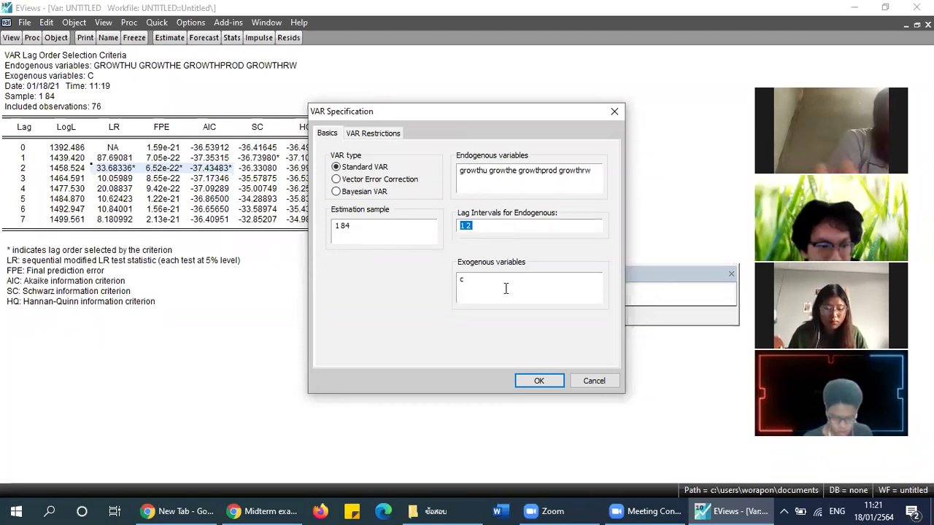
pyautogui.click(482, 229)
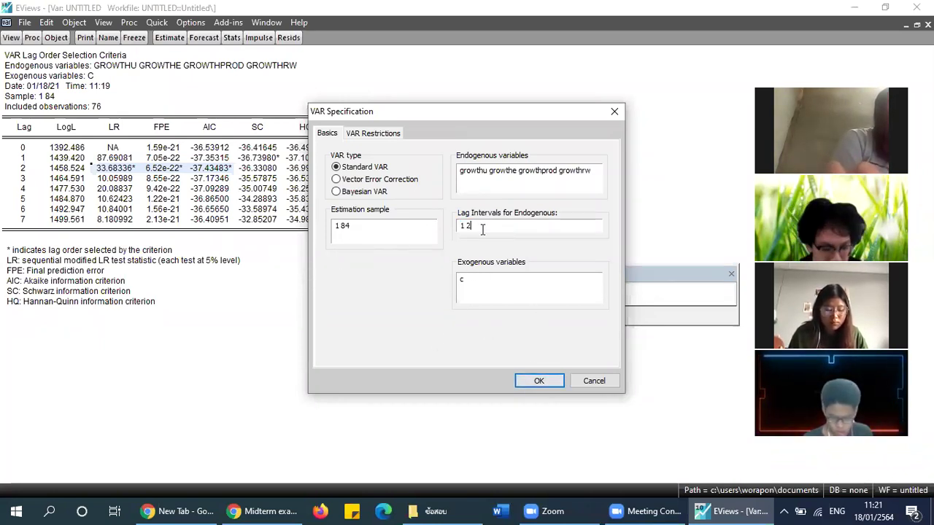
pyautogui.click(543, 381)
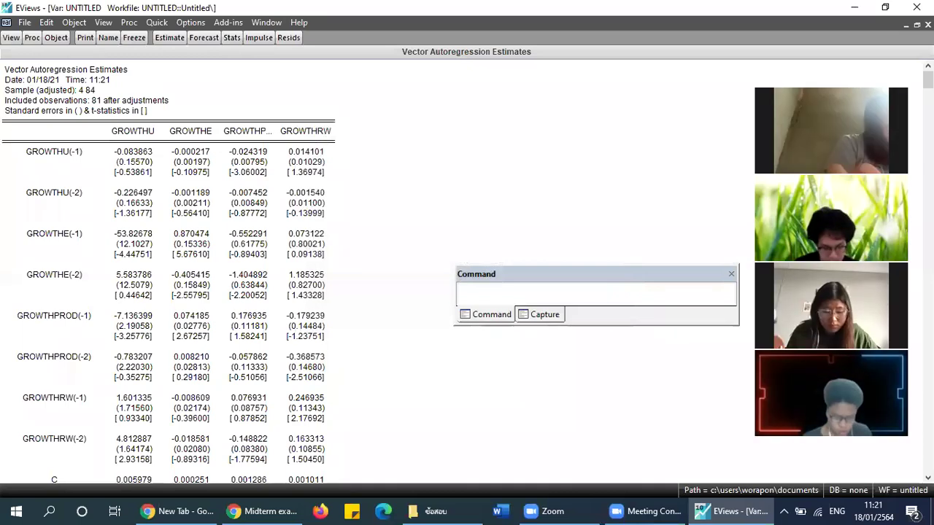
pyautogui.click(305, 193)
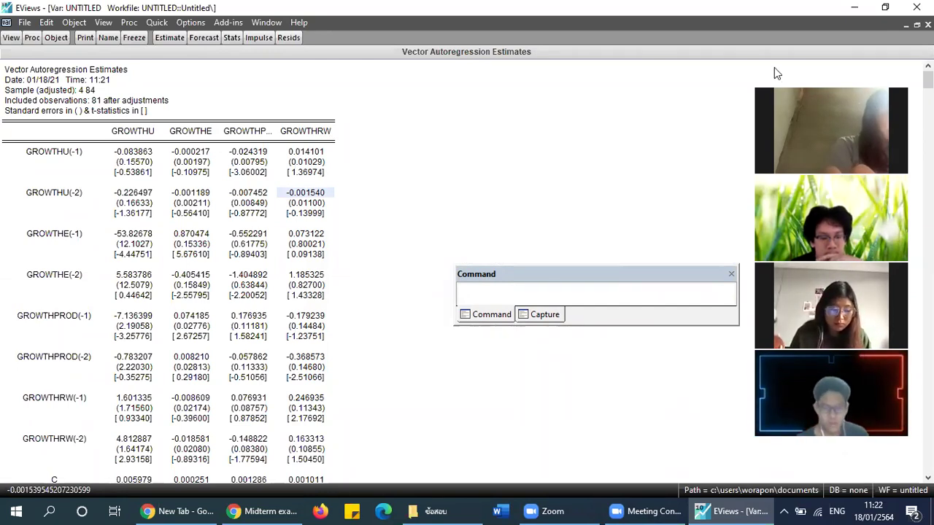
# - Close and delete the untitled growth VAR, and locate the level series e, prod, rw and u in the workfile
pyautogui.hotkey('ctrl', 'F4')
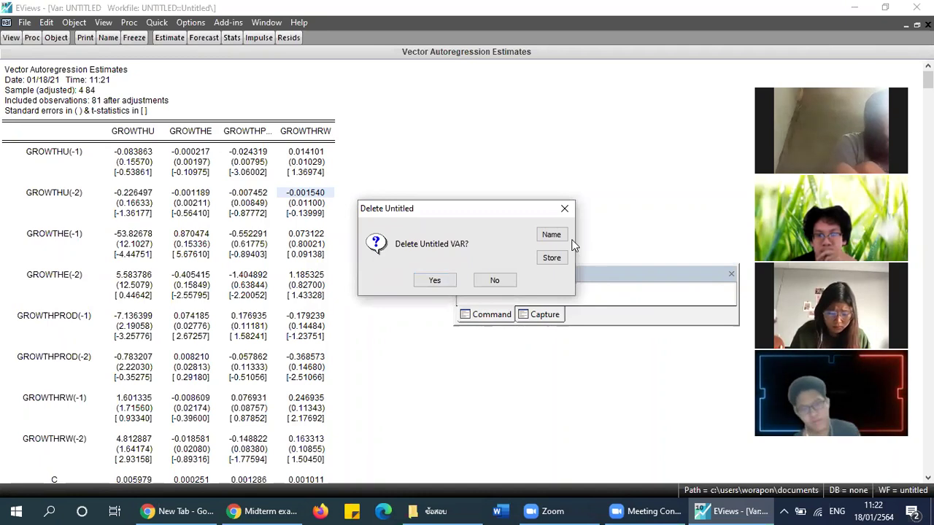
pyautogui.click(435, 280)
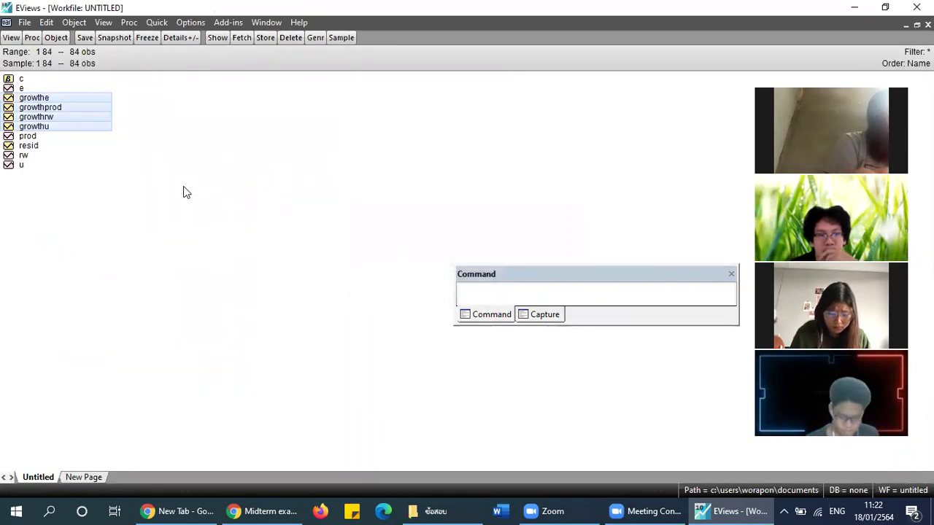
pyautogui.click(81, 181)
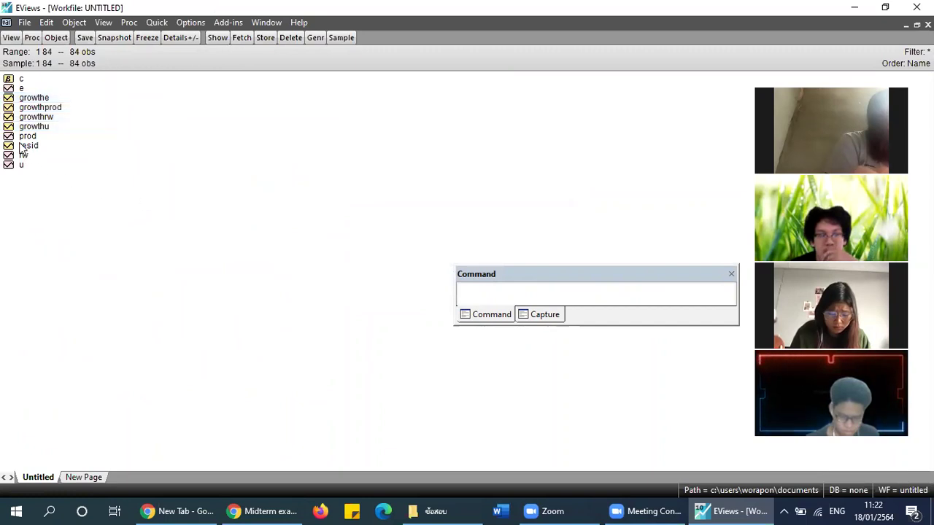
pyautogui.click(22, 89)
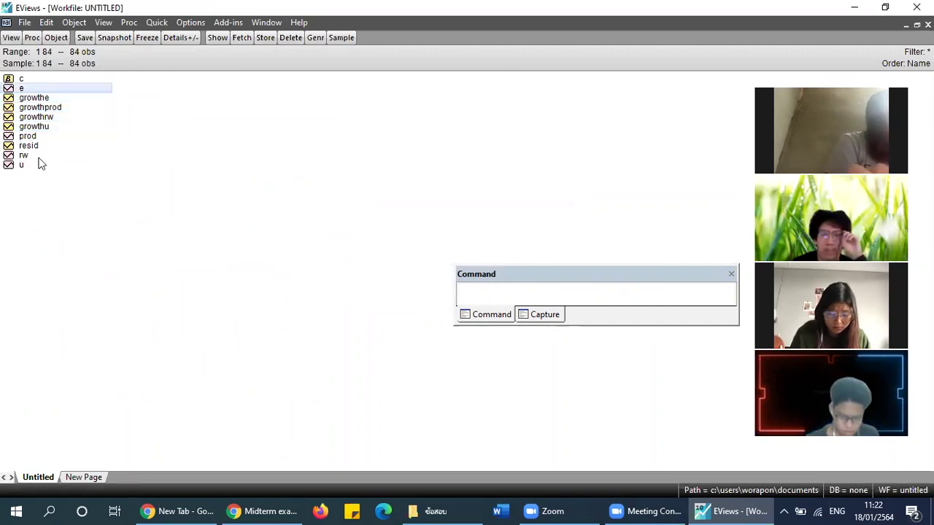
pyautogui.click(29, 136)
pyautogui.click(25, 156)
pyautogui.click(24, 166)
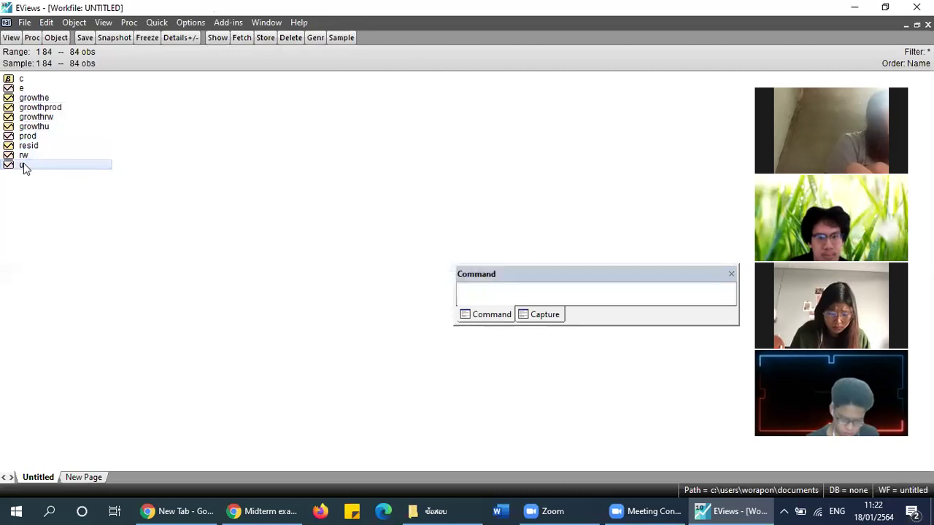
pyautogui.moveTo(585, 277); pyautogui.dragTo(530, 229)
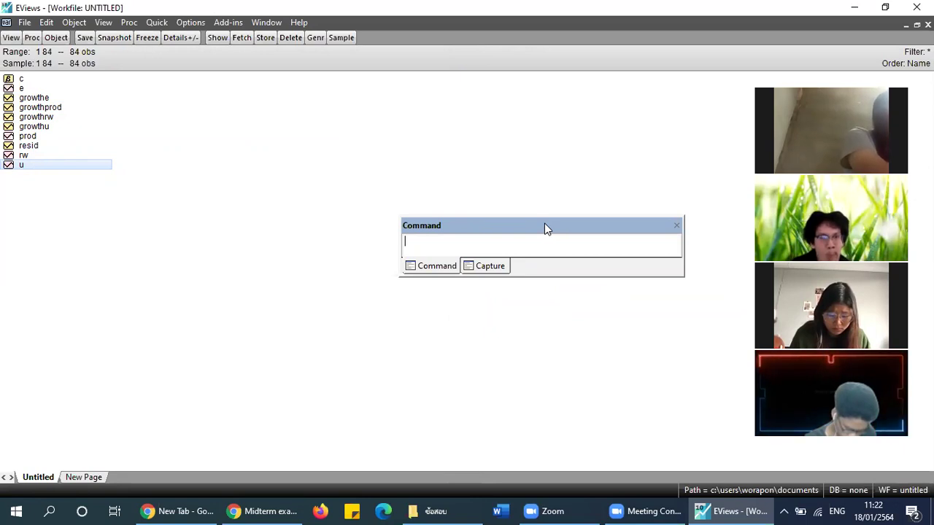
# - Estimate a standard VAR of the level series e, prod, rw and u with lag intervals 1 2 and constant c
pyautogui.click(94, 146)
pyautogui.click(24, 88)
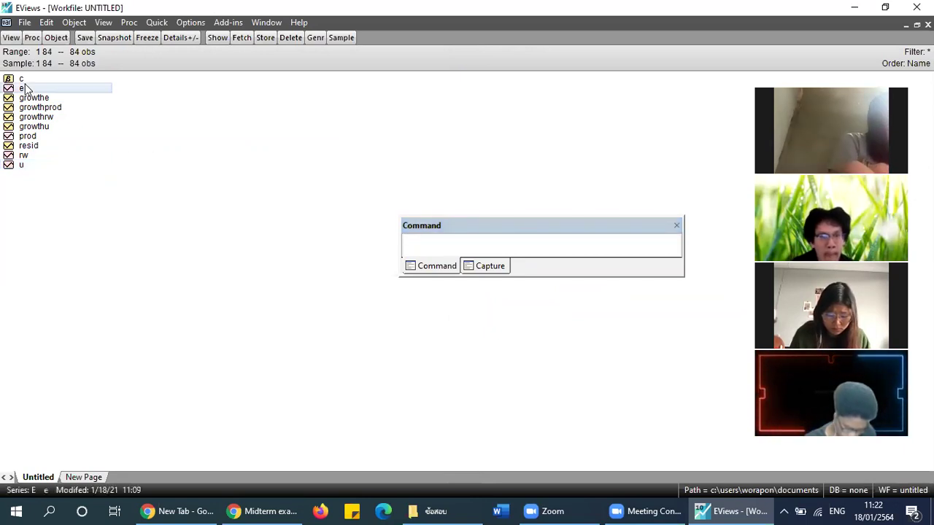
pyautogui.keyDown('ctrl'); pyautogui.click(32, 139); pyautogui.keyUp('ctrl')
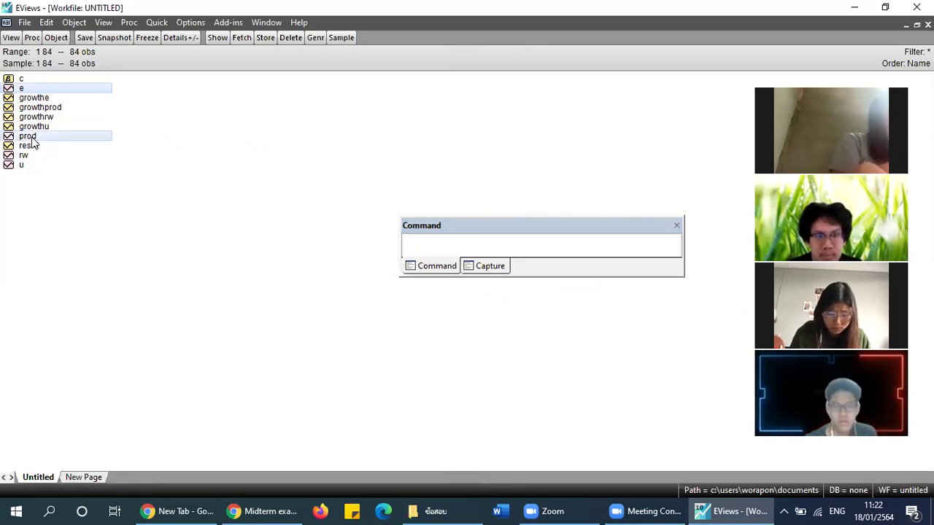
pyautogui.keyDown('ctrl'); pyautogui.click(25, 156); pyautogui.keyUp('ctrl')
pyautogui.keyDown('ctrl'); pyautogui.click(25, 163); pyautogui.keyUp('ctrl')
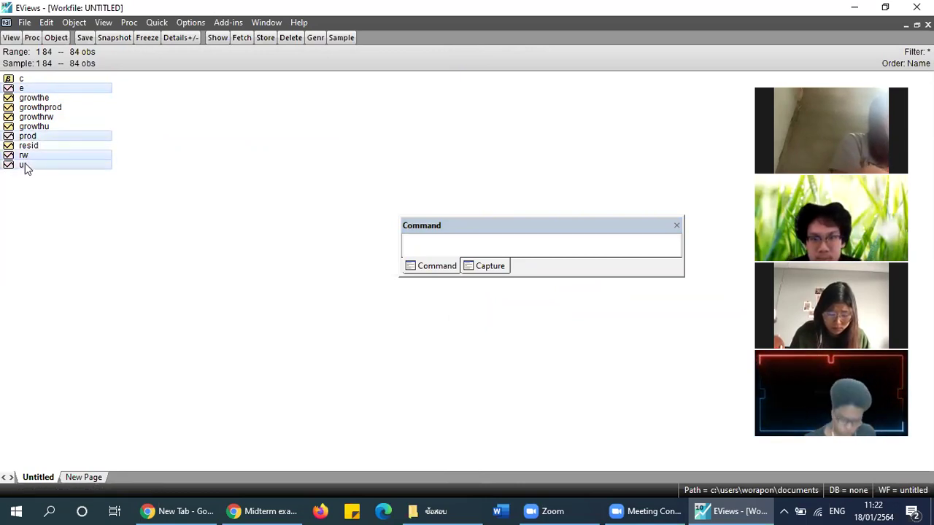
pyautogui.rightClick(84, 156)
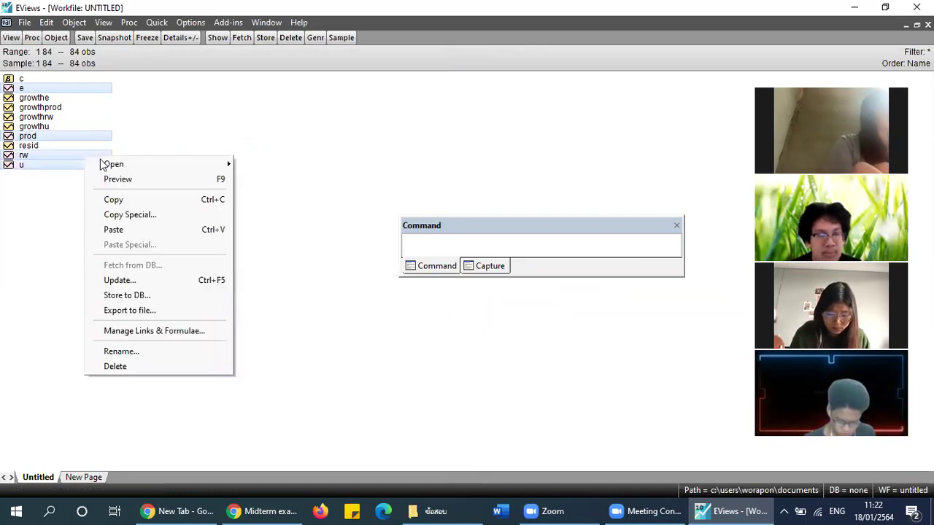
pyautogui.moveTo(117, 164)
pyautogui.click(270, 210)
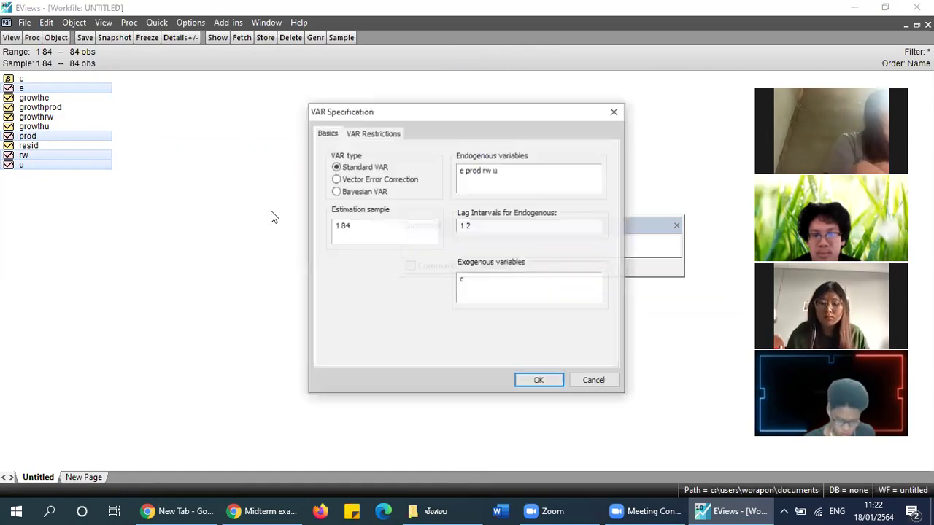
pyautogui.moveTo(372, 115); pyautogui.dragTo(154, 167)
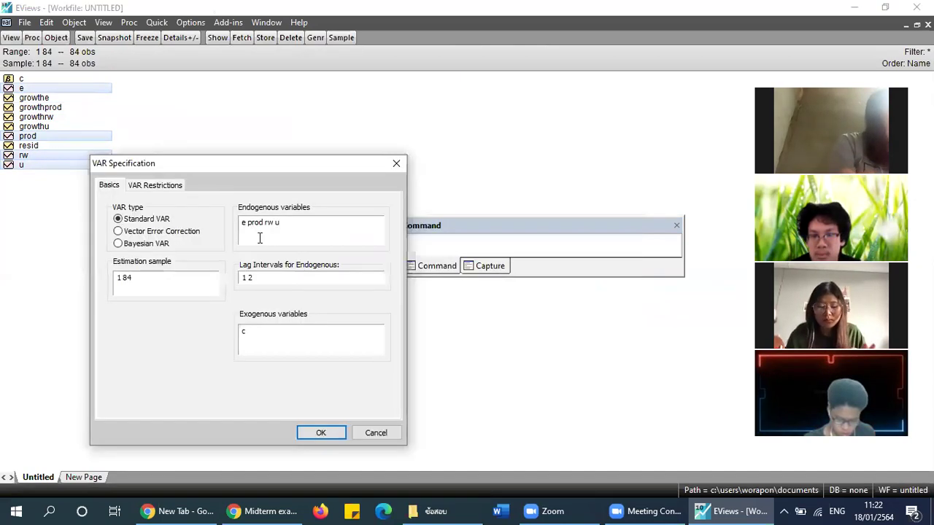
pyautogui.moveTo(297, 222); pyautogui.dragTo(222, 223)
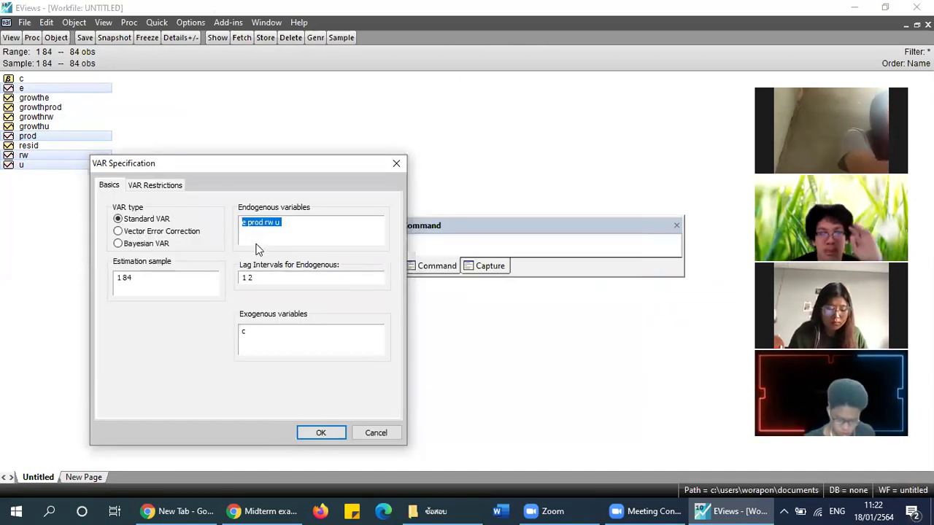
pyautogui.click(330, 435)
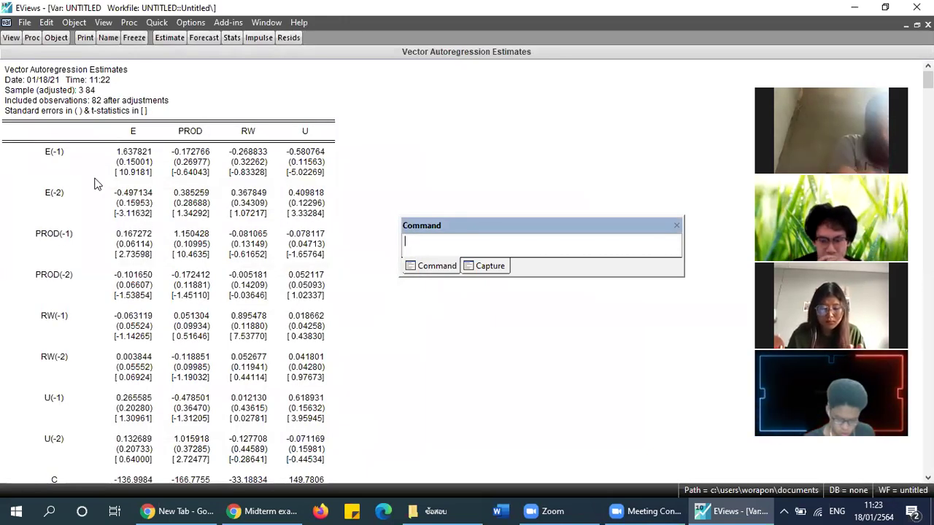
# - Run lag length criteria on the level-series VAR with 7 lags to include, and inspect the starred values at lag 3
pyautogui.click(11, 39)
pyautogui.moveTo(99, 155)
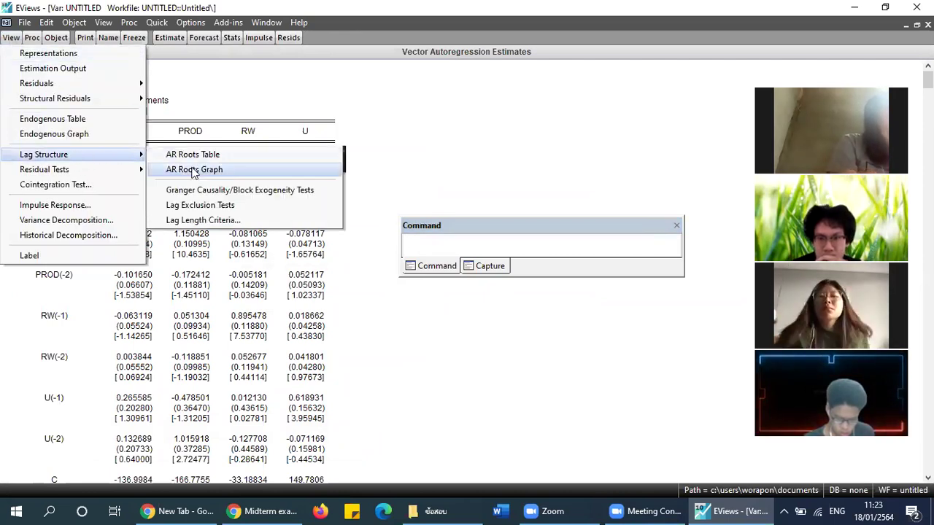
pyautogui.click(202, 220)
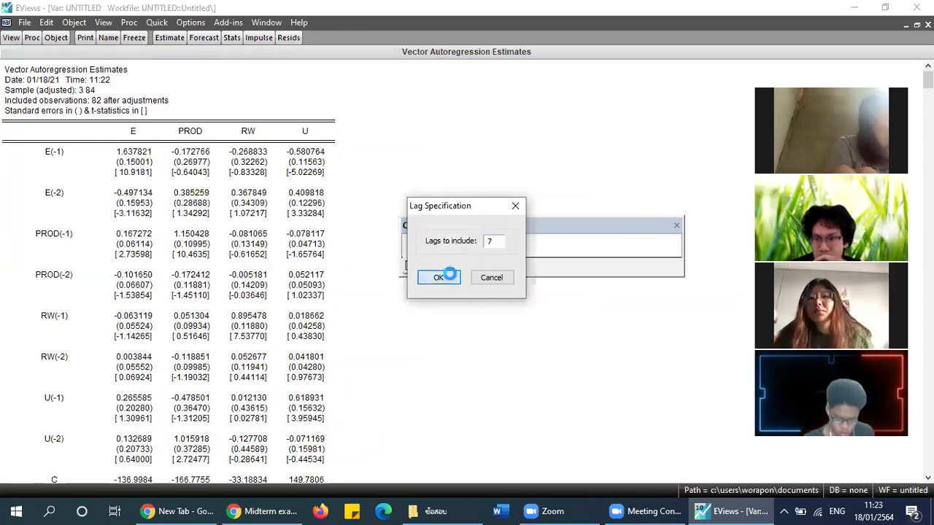
pyautogui.click(441, 275)
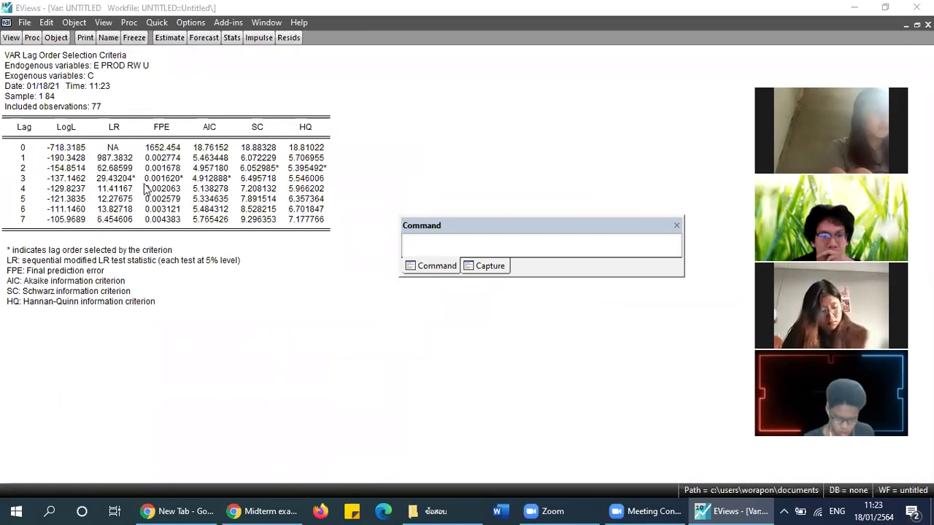
pyautogui.moveTo(121, 180); pyautogui.dragTo(235, 184)
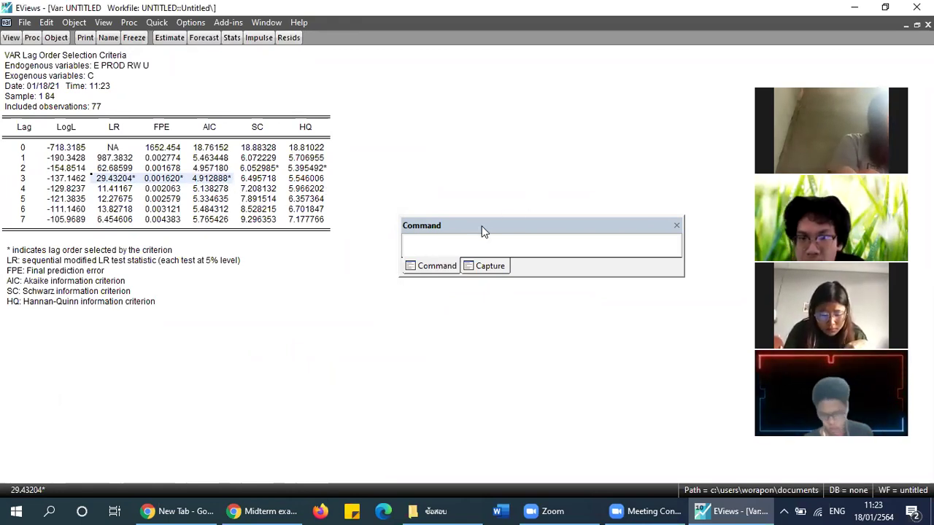
# - Re-estimate the level-series VAR with lag intervals 1 3, and view its coefficients down to the fit statistics
pyautogui.click(157, 41)
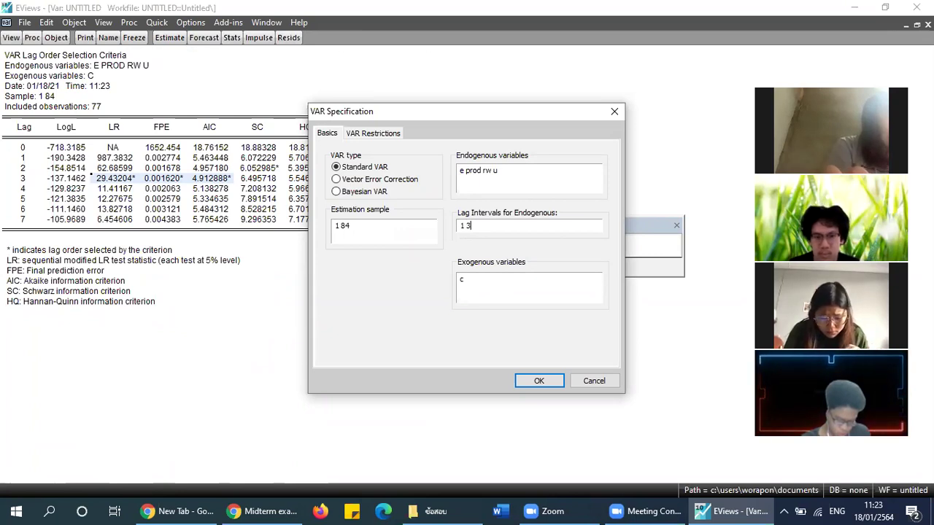
pyautogui.click(540, 380)
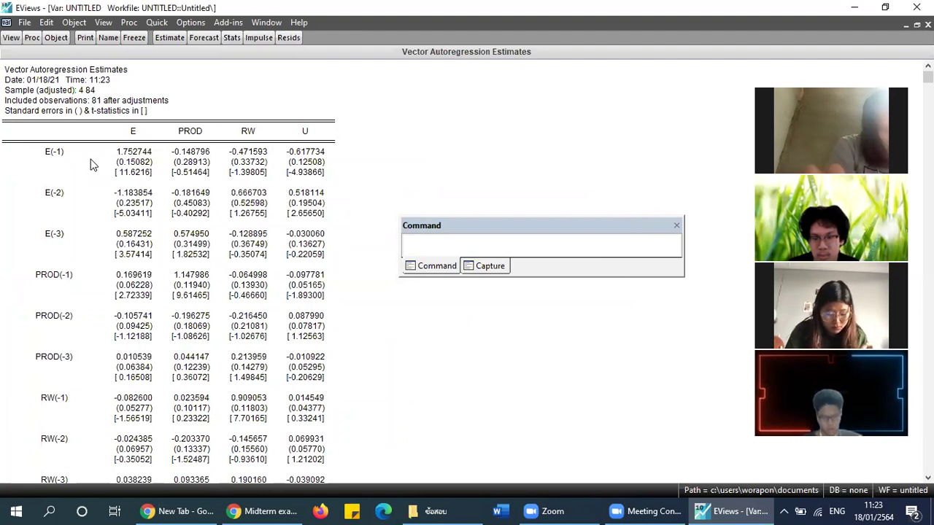
pyautogui.scroll(-2, 125, 180)
pyautogui.scroll(-8, 127, 215)
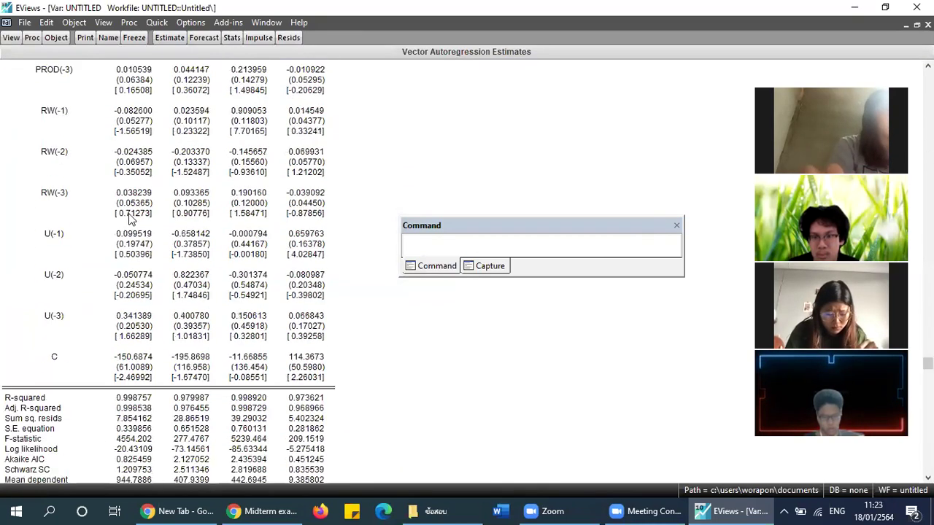
# - Open the Johansen cointegration test specification for the level-series VAR of e, prod, rw and u
pyautogui.scroll(10, 135, 216)
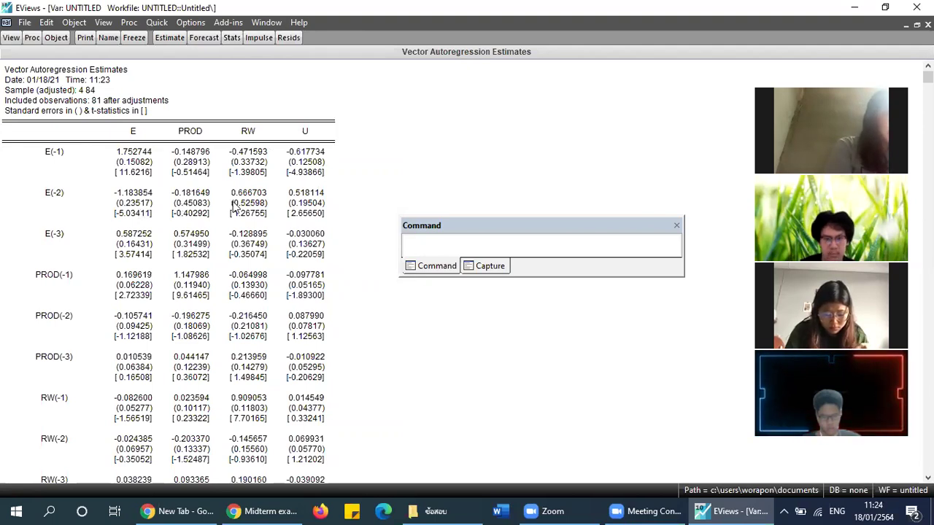
pyautogui.click(10, 38)
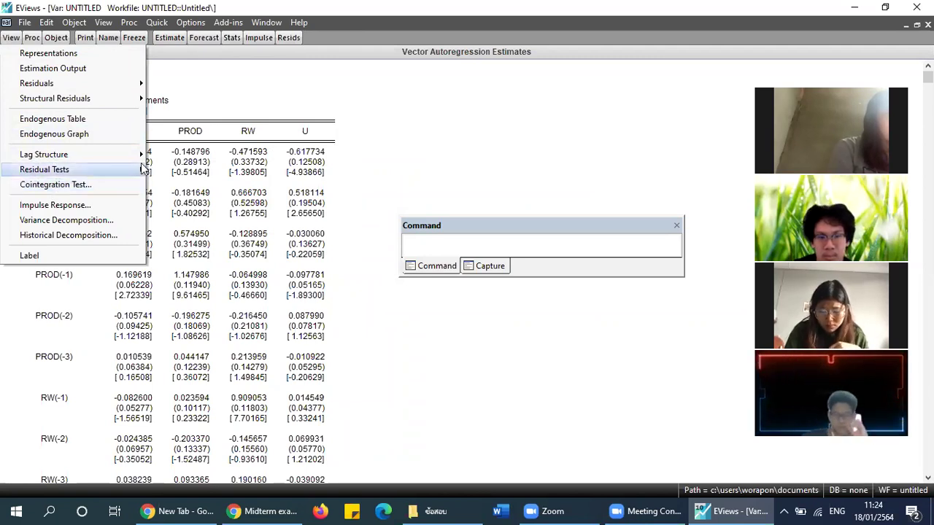
pyautogui.click(229, 138)
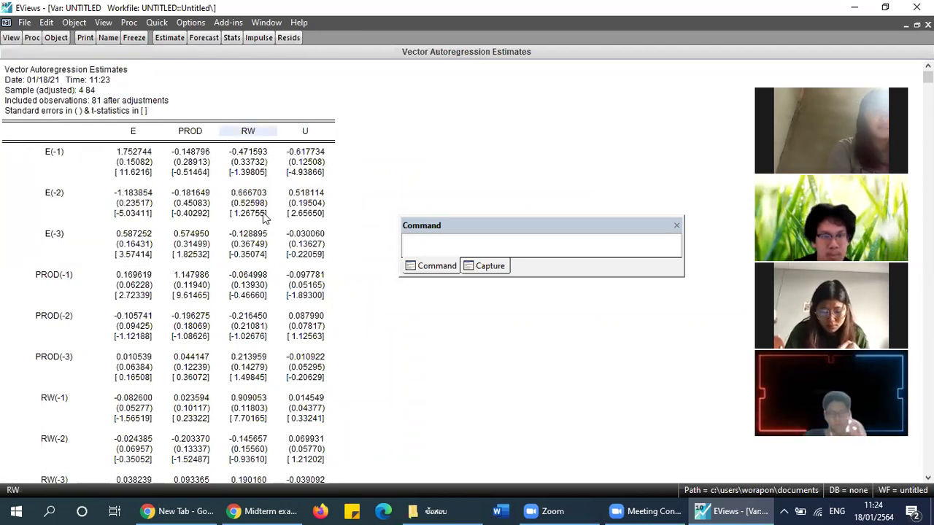
pyautogui.click(10, 38)
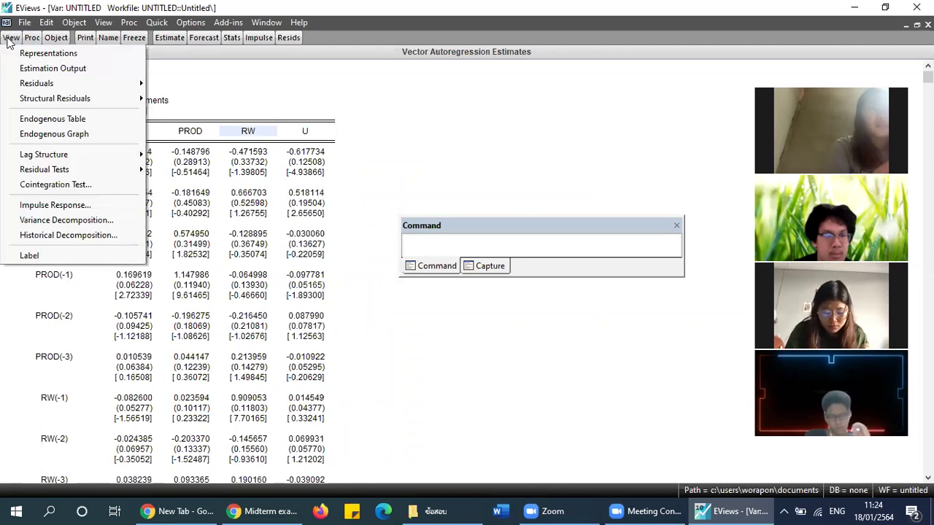
pyautogui.click(42, 185)
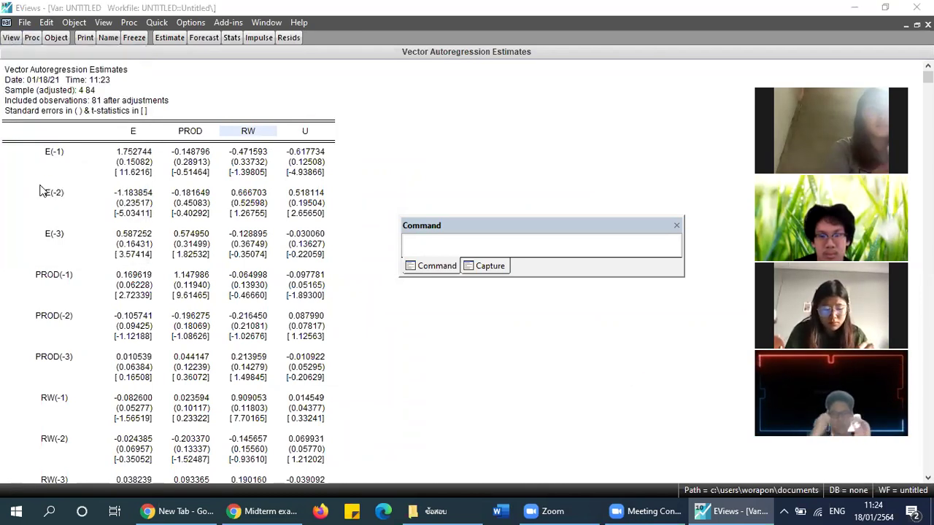
# - Try out the deterministic trend assumptions, options 1 to 6, in the cointegration test specification
pyautogui.click(329, 205)
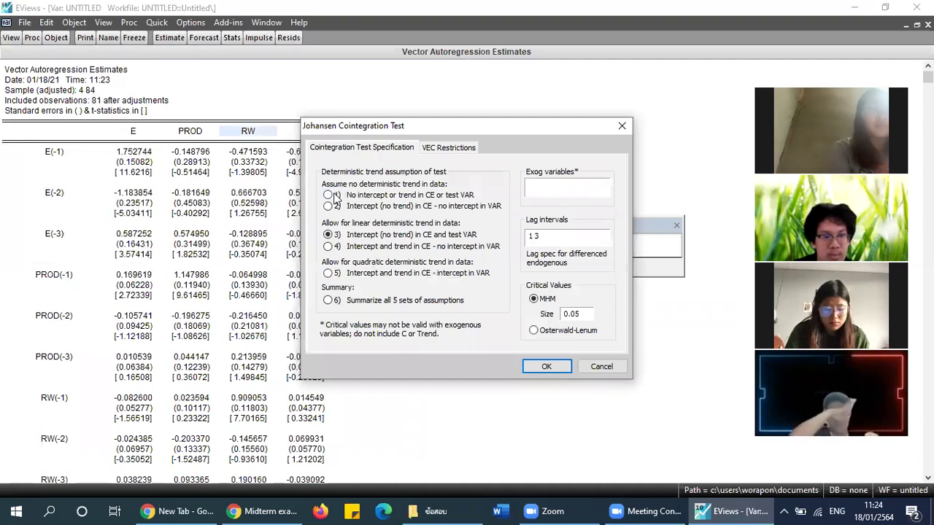
pyautogui.click(327, 272)
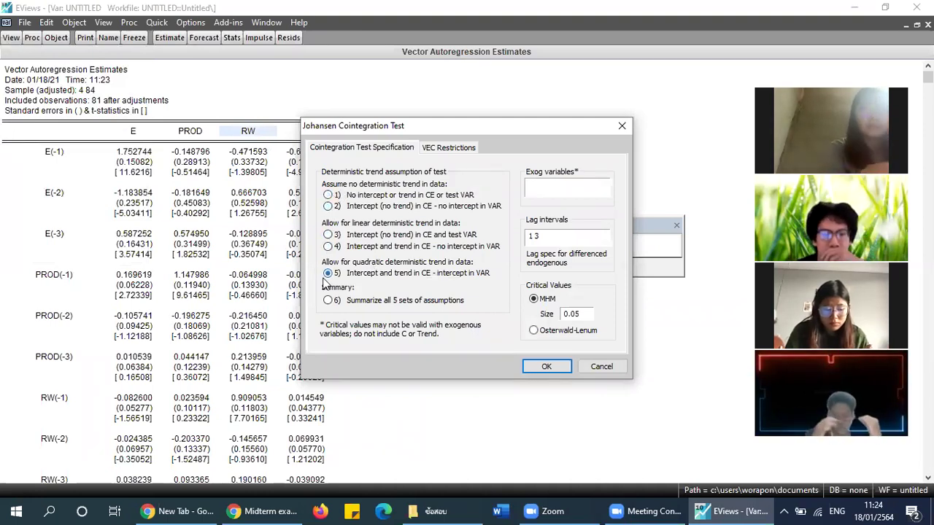
pyautogui.click(329, 300)
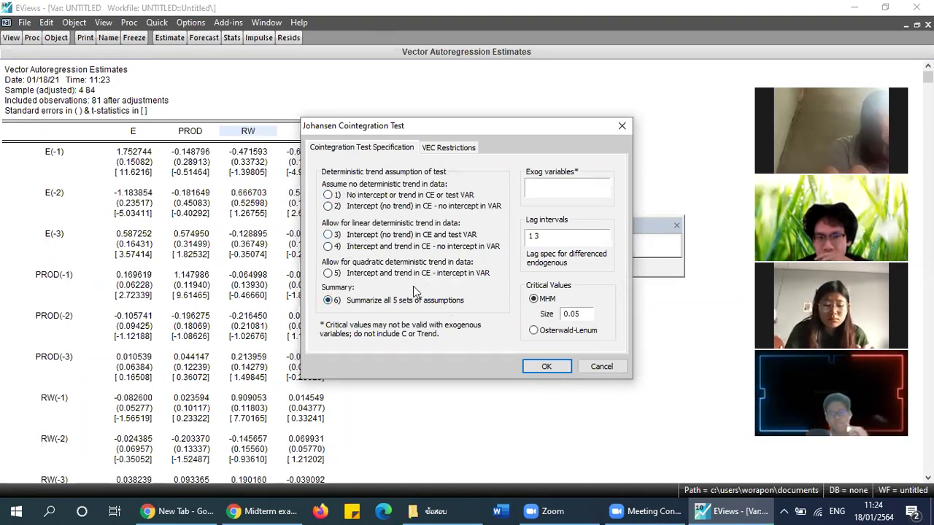
pyautogui.click(328, 196)
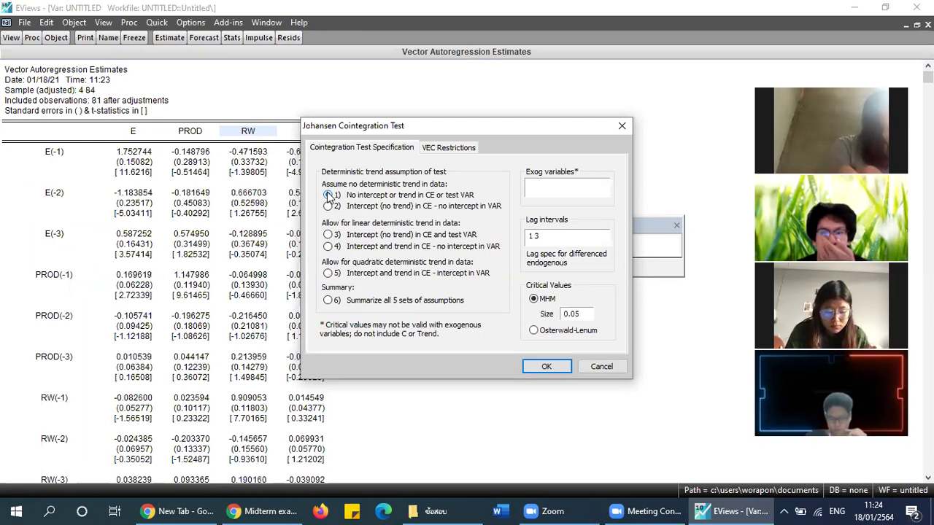
pyautogui.click(327, 205)
pyautogui.click(328, 234)
pyautogui.click(328, 247)
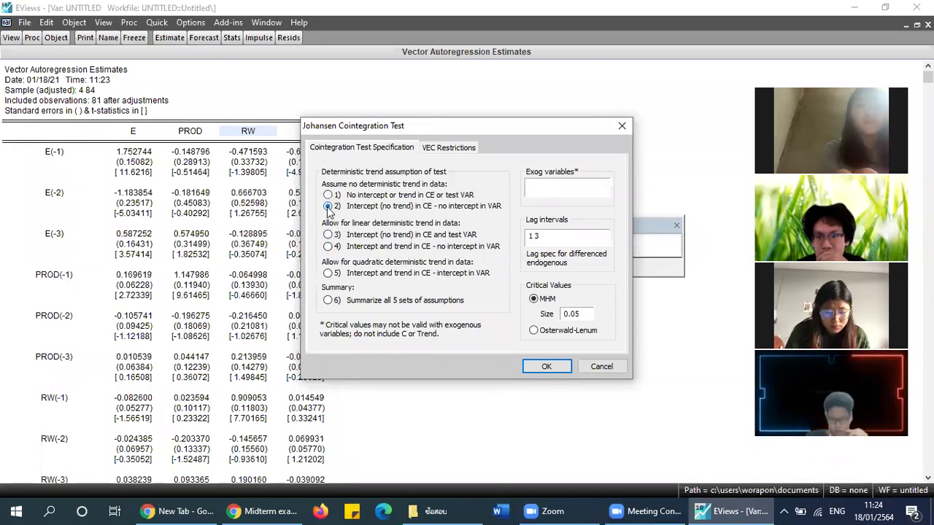
pyautogui.press('Up')
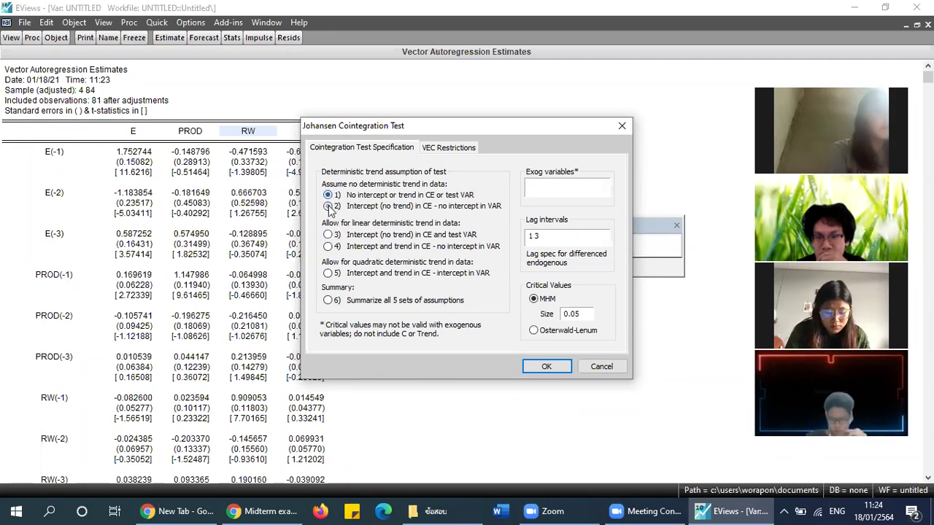
pyautogui.click(328, 246)
pyautogui.click(327, 274)
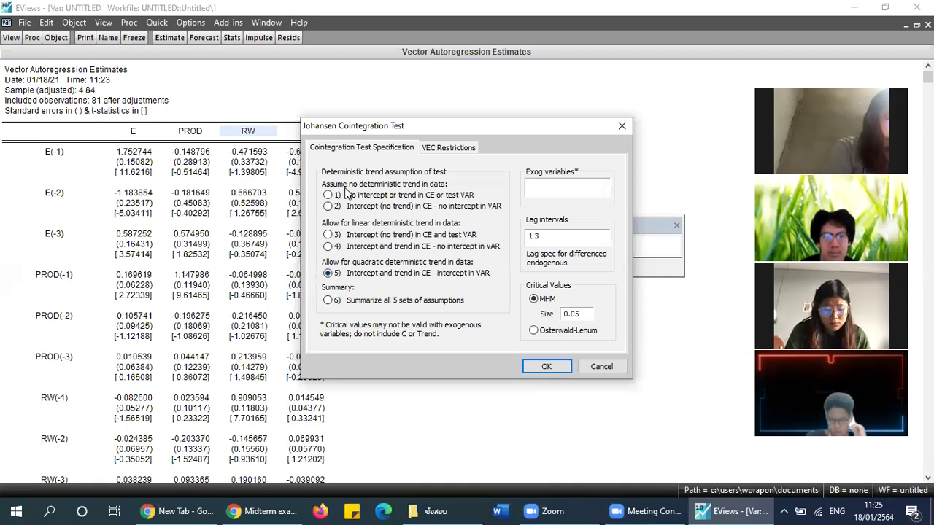
pyautogui.click(372, 239)
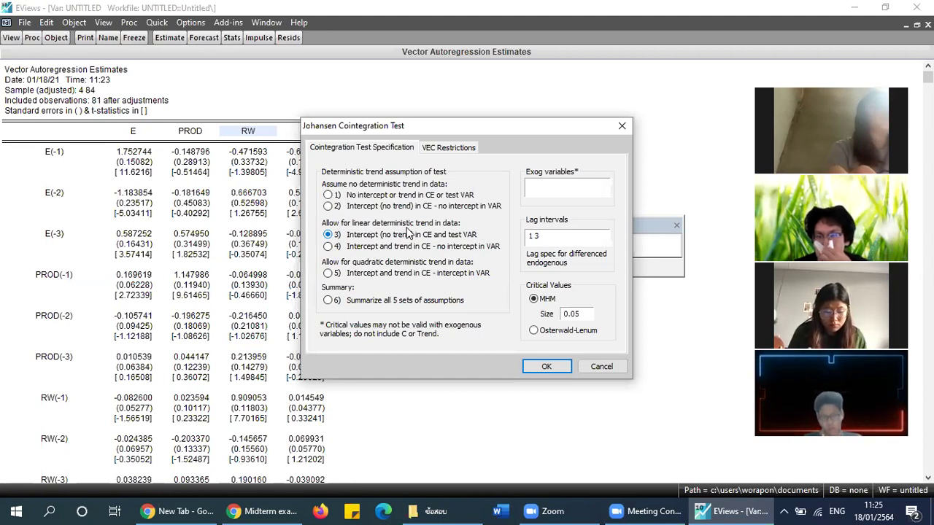
pyautogui.click(327, 206)
pyautogui.click(328, 272)
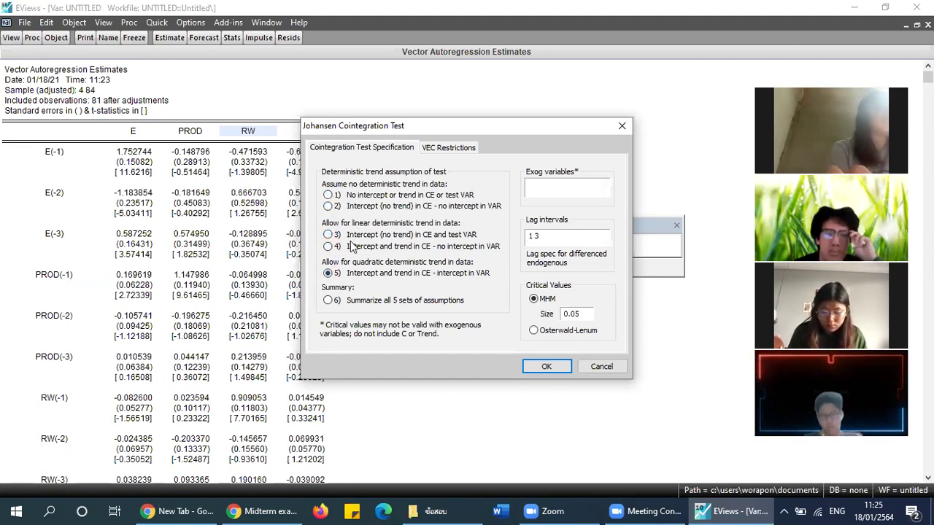
# - Run the Johansen test with assumption 3, intercept (no trend) in CE and test VAR, at lag intervals 1 3, and move the Command window aside
pyautogui.click(354, 235)
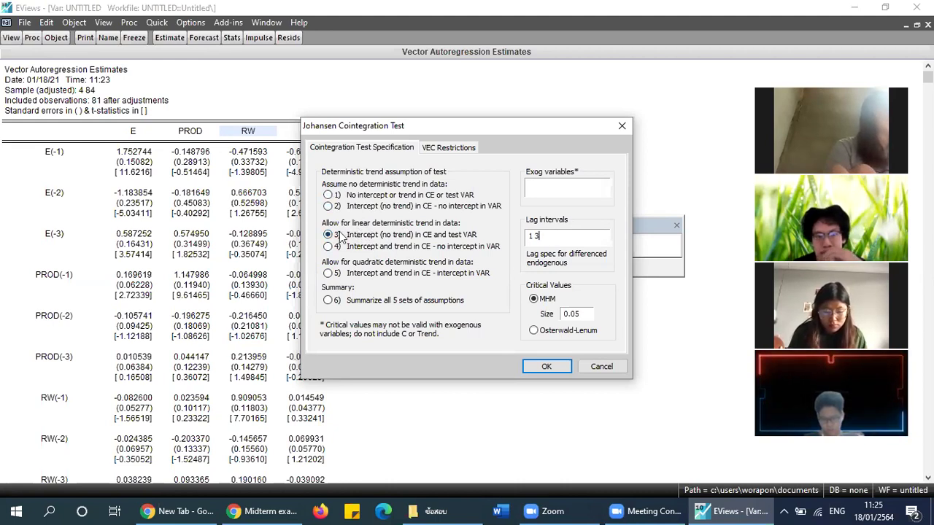
pyautogui.click(542, 366)
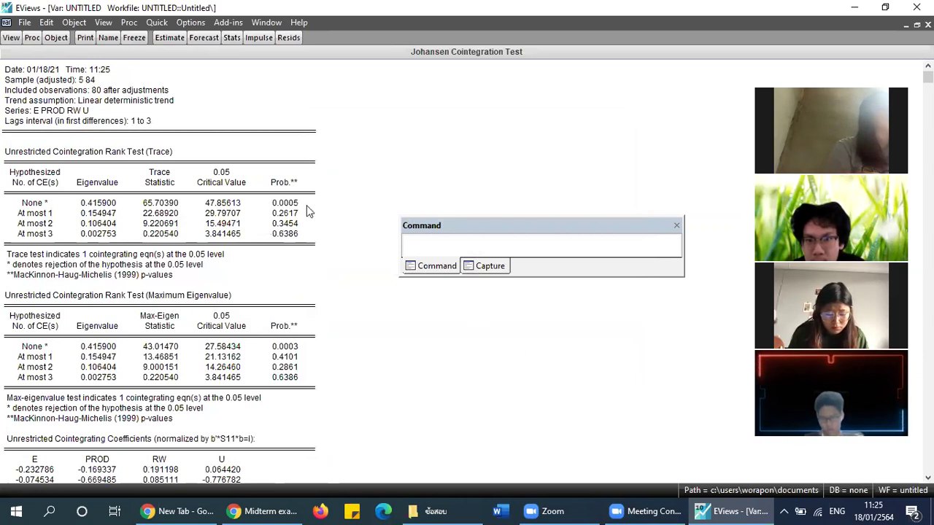
pyautogui.moveTo(495, 229); pyautogui.dragTo(620, 411)
# - Examine the trace and maximum eigenvalue rank test tables and the trace test's hypothesized numbers of cointegrating equations
pyautogui.moveTo(4, 67)
pyautogui.mouseDown()
pyautogui.moveTo(191, 194)
pyautogui.moveTo(315, 253)
pyautogui.moveTo(29, 208)
pyautogui.moveTo(2, 140)
pyautogui.mouseUp()
pyautogui.scroll(-2, 22, 240)
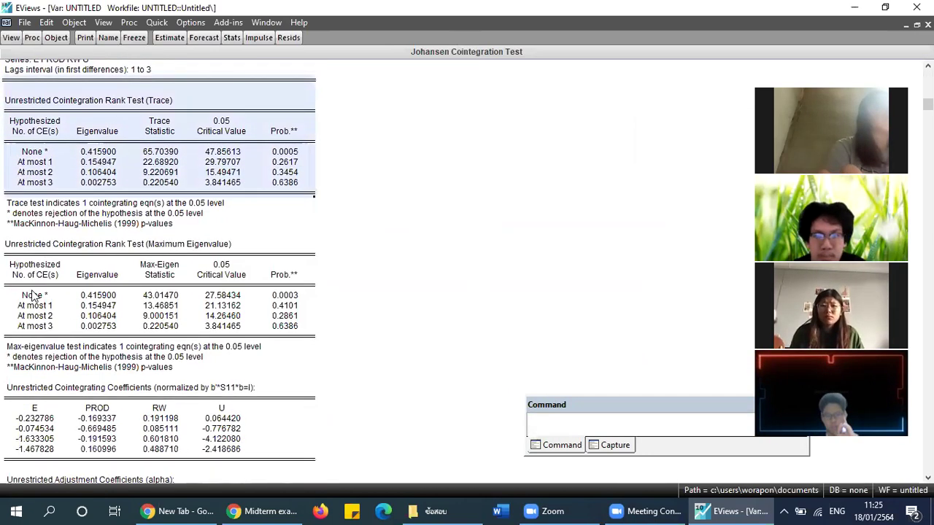
pyautogui.moveTo(6, 241)
pyautogui.mouseDown()
pyautogui.moveTo(119, 290)
pyautogui.moveTo(309, 348)
pyautogui.moveTo(316, 339)
pyautogui.moveTo(305, 329)
pyautogui.mouseUp()
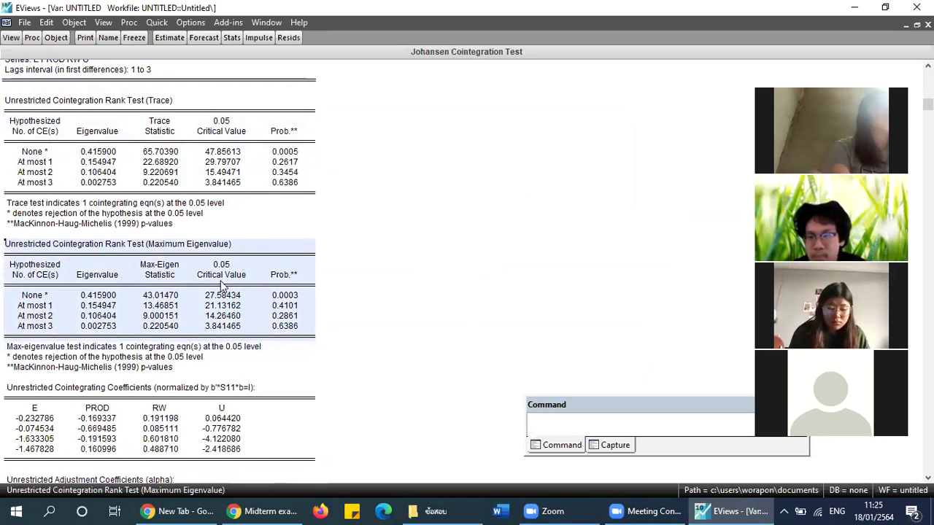
pyautogui.scroll(2, 222, 287)
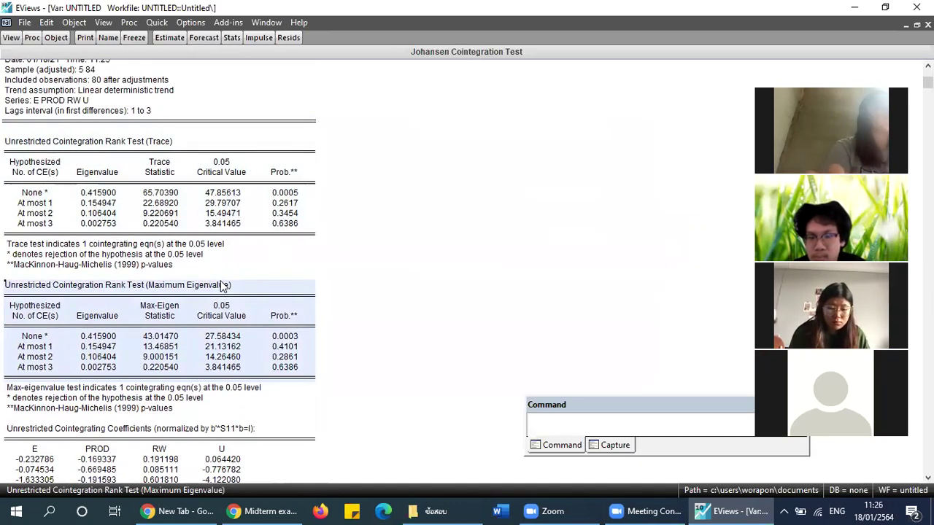
pyautogui.click(34, 193)
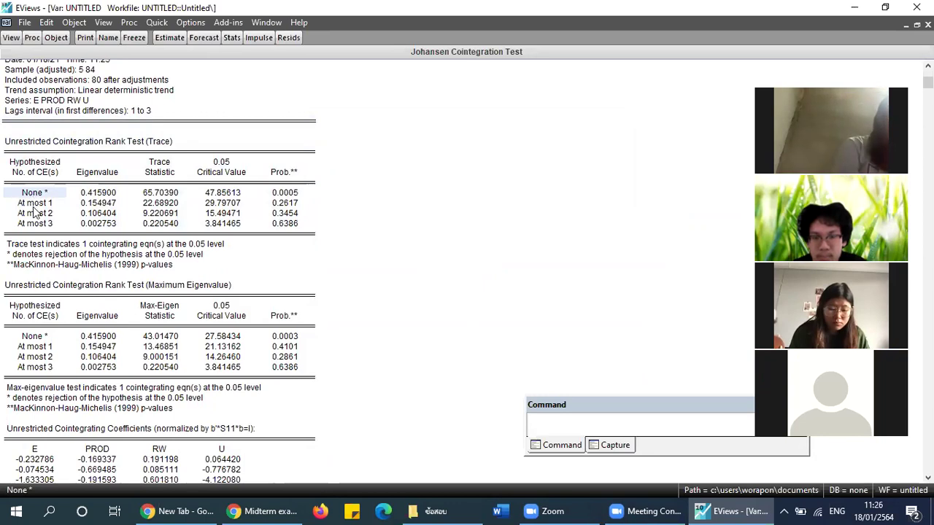
pyautogui.click(37, 212)
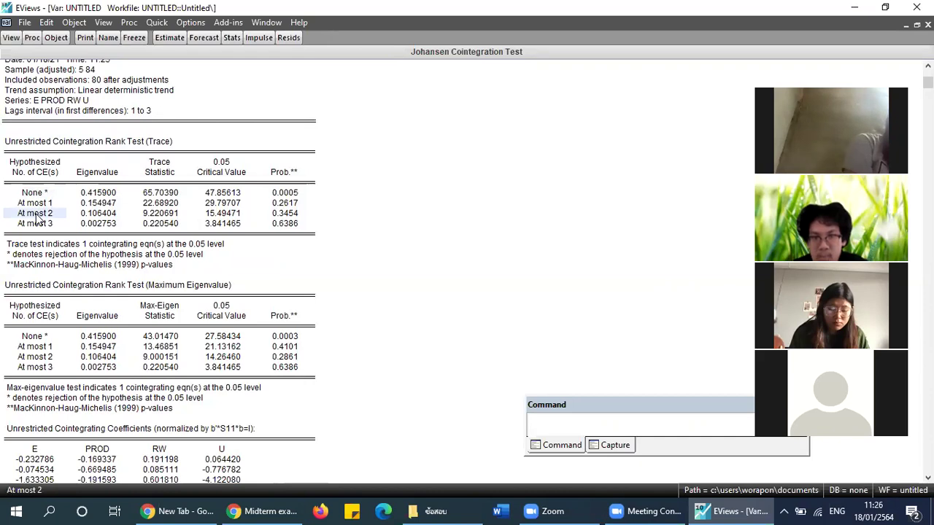
pyautogui.click(42, 224)
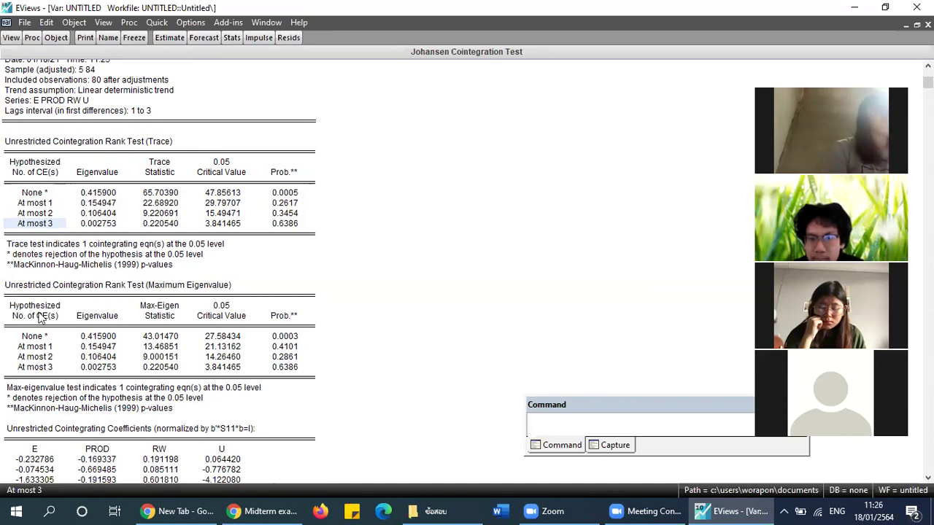
# - Check the trace test's probabilities for the None and At most 1 hypotheses
pyautogui.moveTo(32, 195)
pyautogui.mouseDown()
pyautogui.moveTo(23, 195)
pyautogui.moveTo(303, 195)
pyautogui.mouseUp()
pyautogui.click(41, 194)
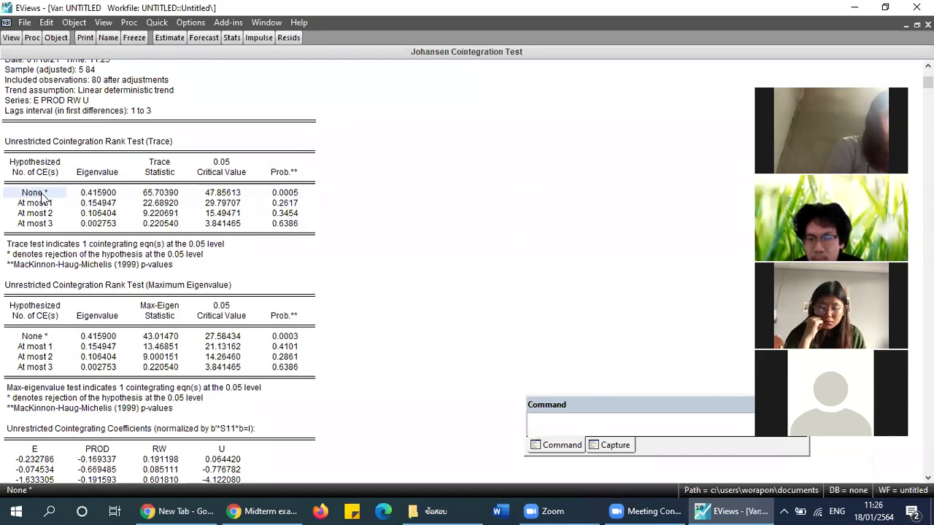
pyautogui.click(274, 194)
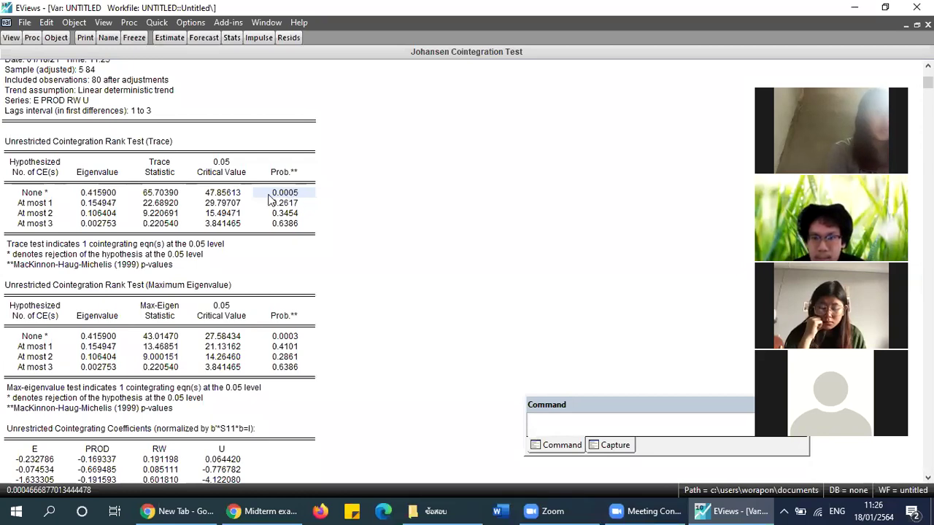
pyautogui.click(31, 195)
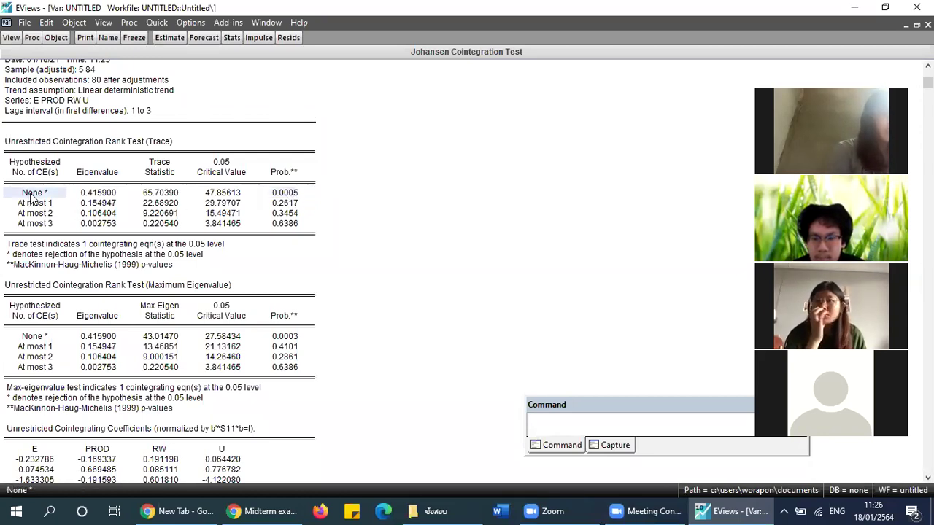
pyautogui.click(291, 194)
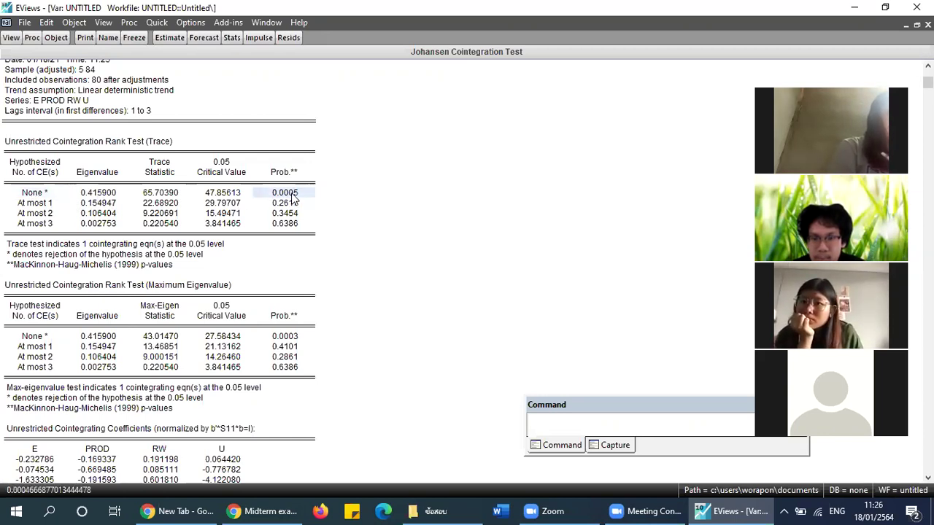
pyautogui.click(24, 204)
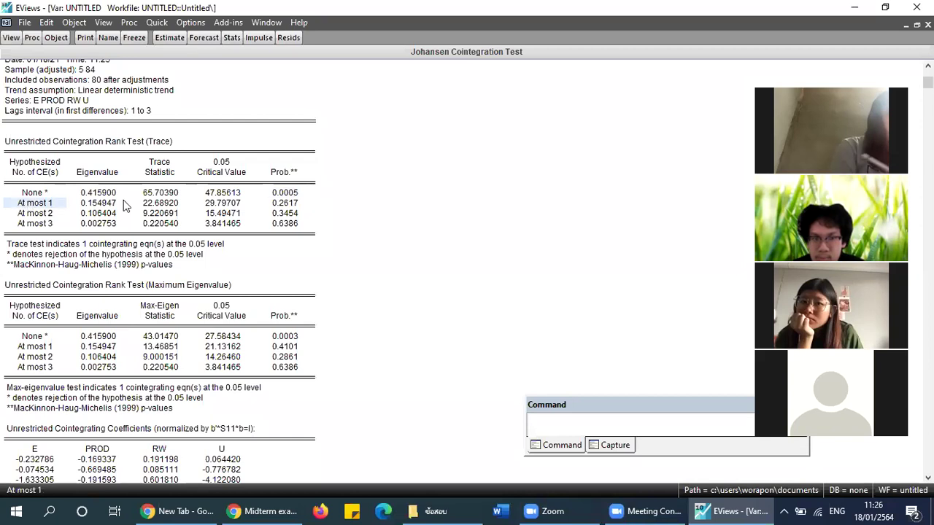
pyautogui.click(290, 207)
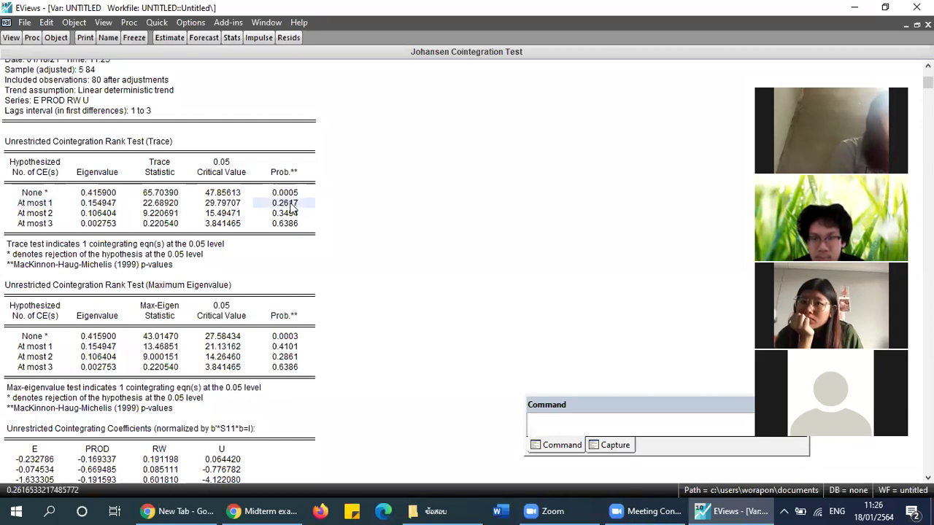
pyautogui.click(128, 143)
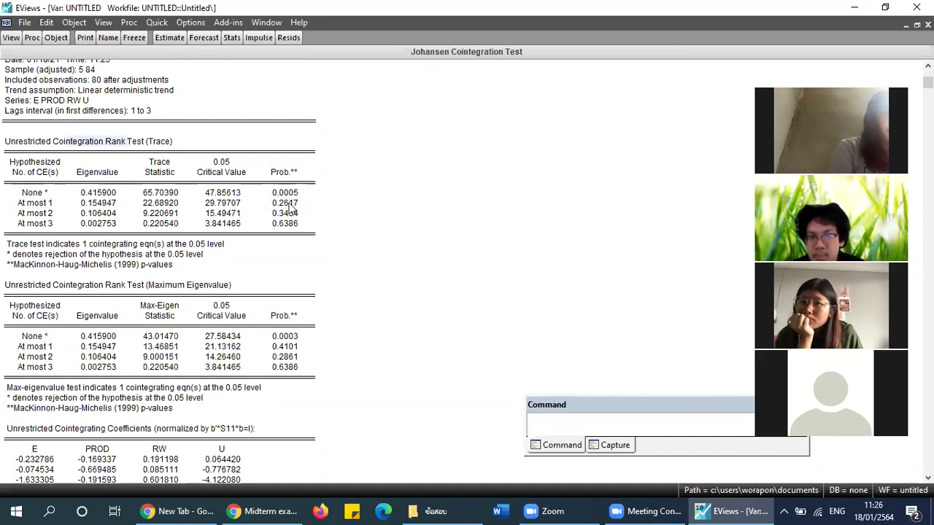
# - Check the maximum eigenvalue test's probabilities for the None and At most 1 hypotheses
pyautogui.scroll(-1, 46, 294)
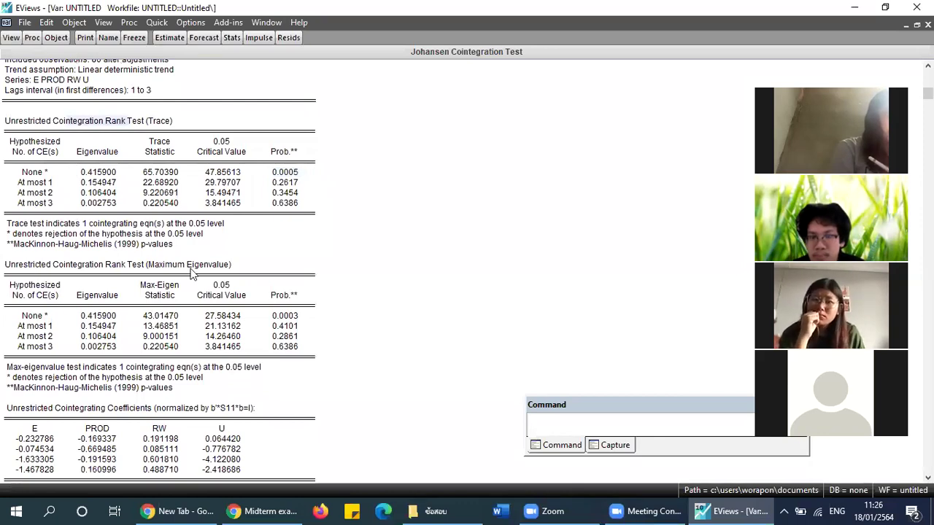
pyautogui.click(37, 315)
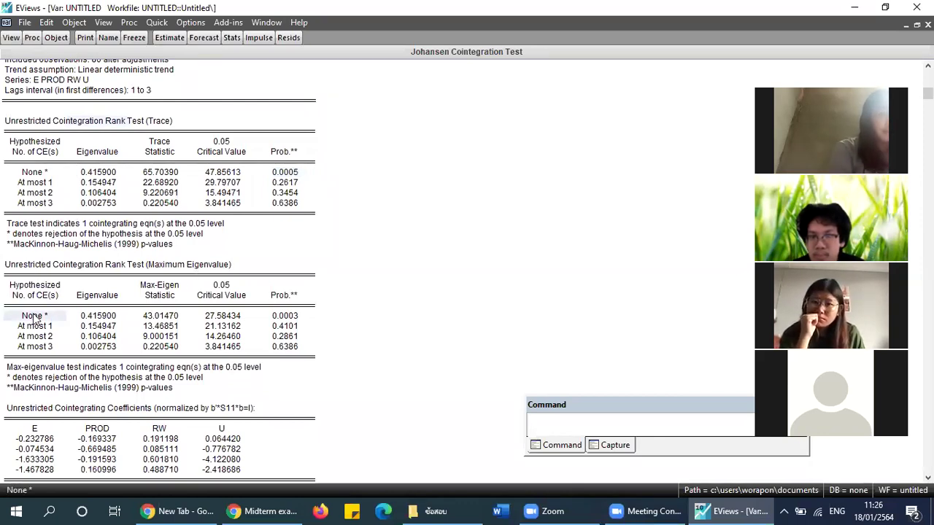
pyautogui.click(284, 316)
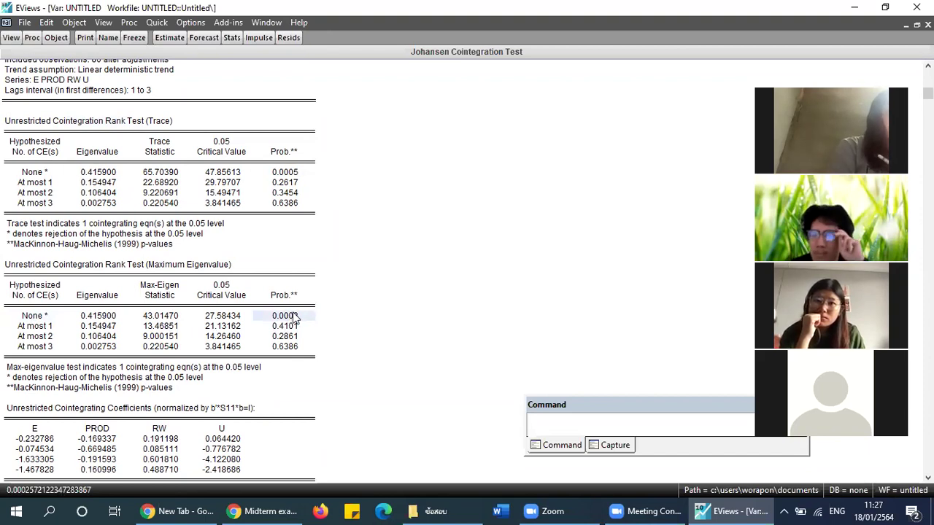
pyautogui.click(36, 326)
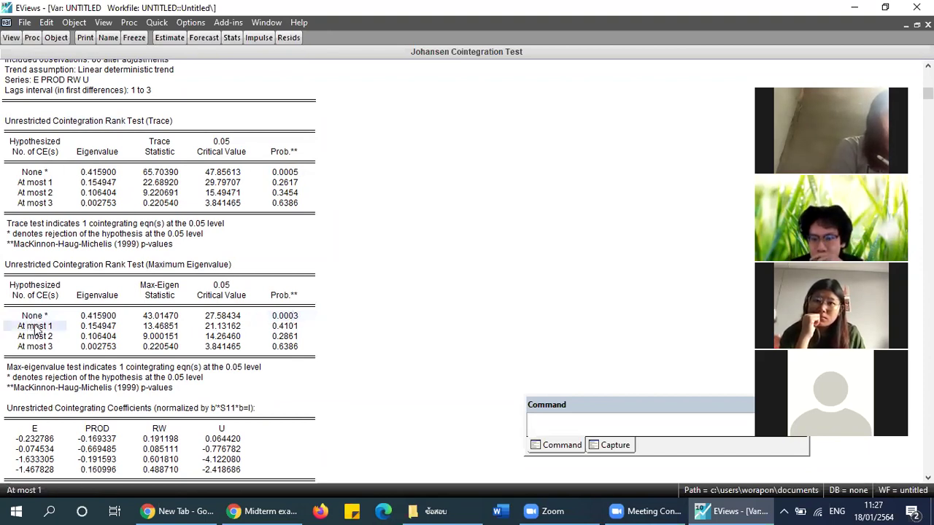
pyautogui.click(298, 326)
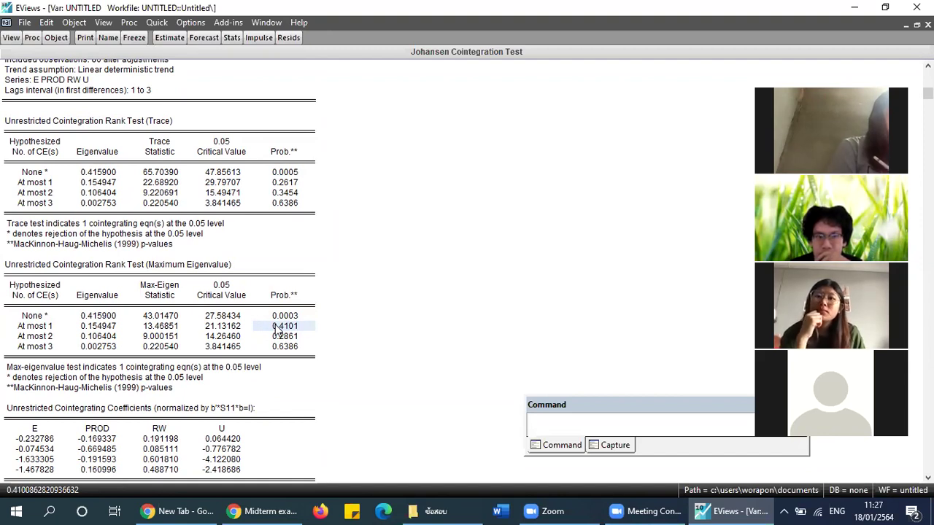
# - Review the full trace test table and the conclusion note beneath it
pyautogui.click(38, 149)
pyautogui.moveTo(38, 149); pyautogui.dragTo(303, 206)
pyautogui.click(12, 229)
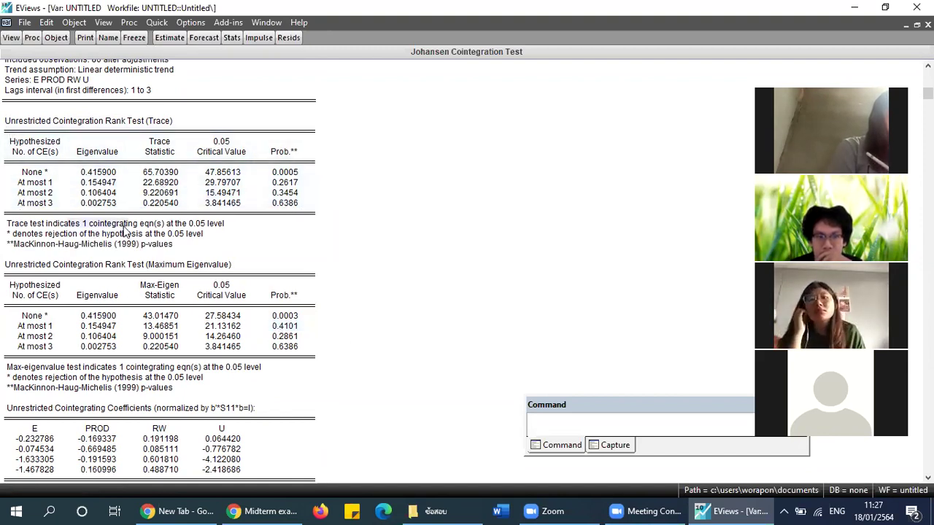
# - Review the conclusion notes beneath the trace and maximum eigenvalue tests on the number of cointegrating equations
pyautogui.click(12, 228)
pyautogui.moveTo(13, 225)
pyautogui.mouseDown()
pyautogui.moveTo(248, 243)
pyautogui.moveTo(219, 223)
pyautogui.mouseUp()
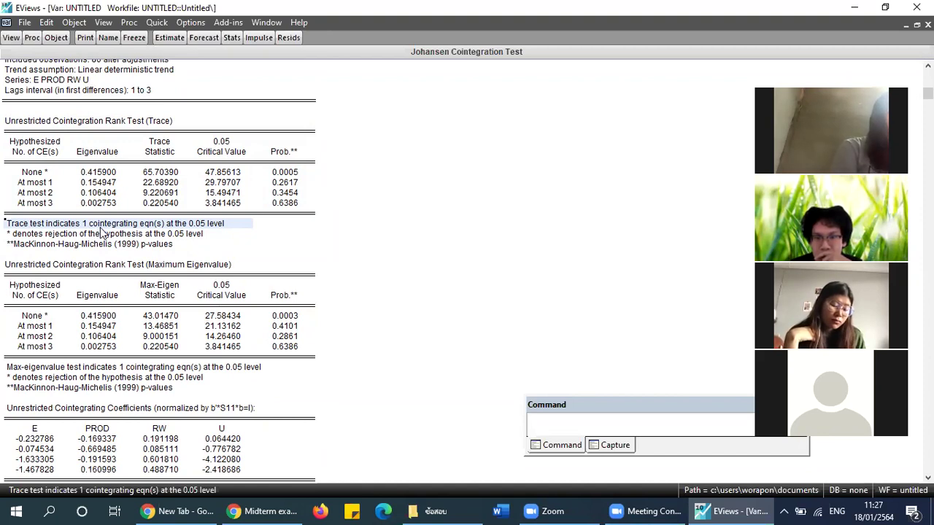
pyautogui.moveTo(17, 372); pyautogui.dragTo(248, 375)
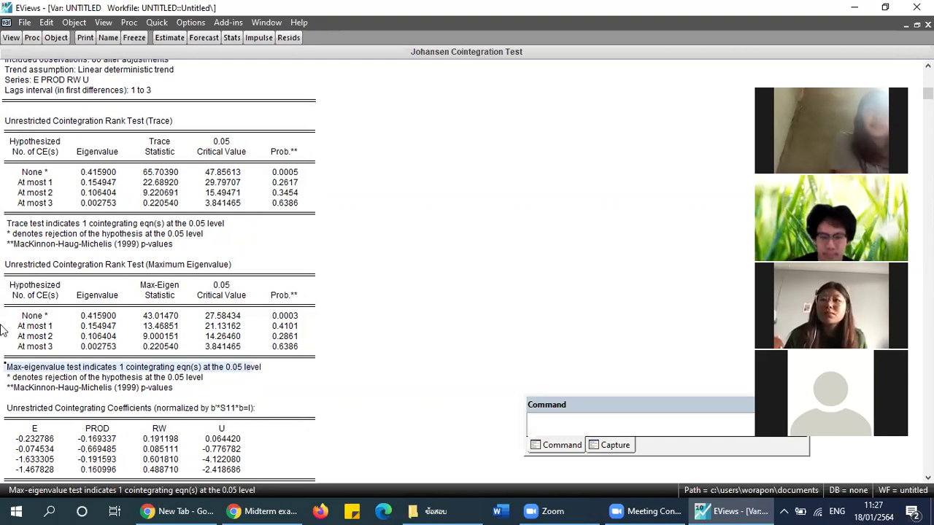
pyautogui.moveTo(6, 147); pyautogui.dragTo(128, 187)
pyautogui.click(88, 223)
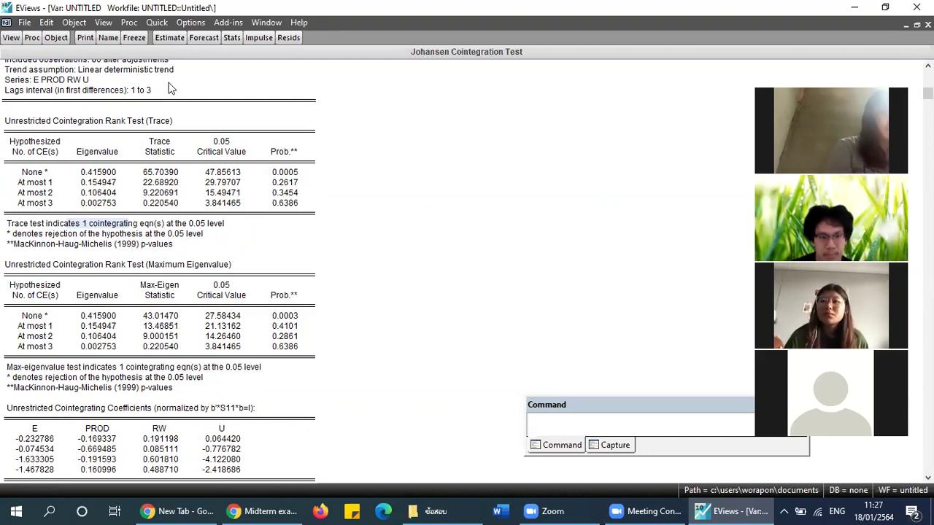
# - Re-estimate the standard VAR of e, prod, rw and u with lag intervals 1 3 and review the full estimates table
pyautogui.click(170, 38)
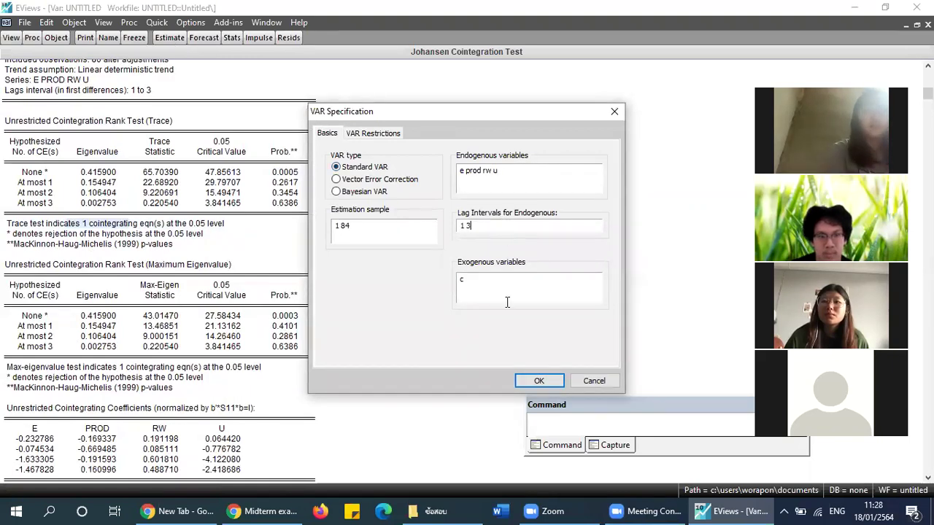
pyautogui.click(539, 381)
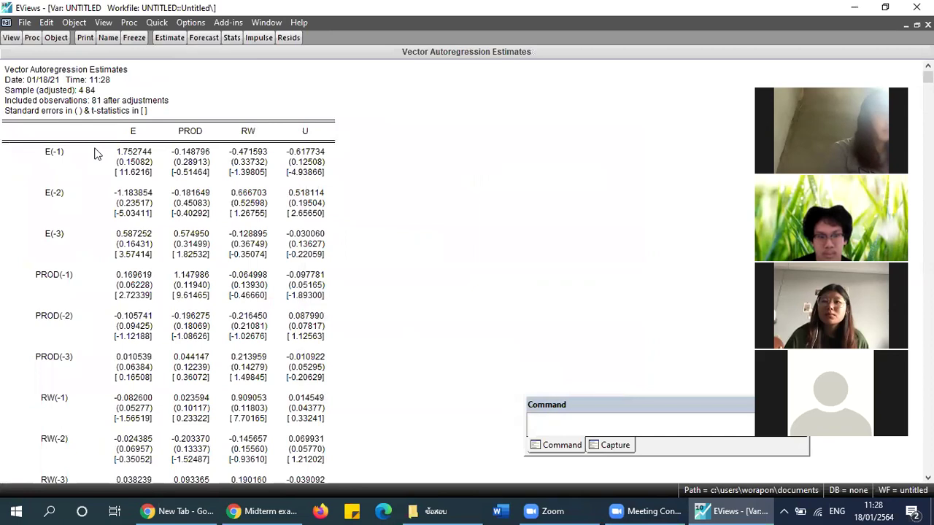
pyautogui.scroll(-2, 91, 150)
pyautogui.scroll(2, 72, 139)
pyautogui.moveTo(29, 73); pyautogui.dragTo(338, 506)
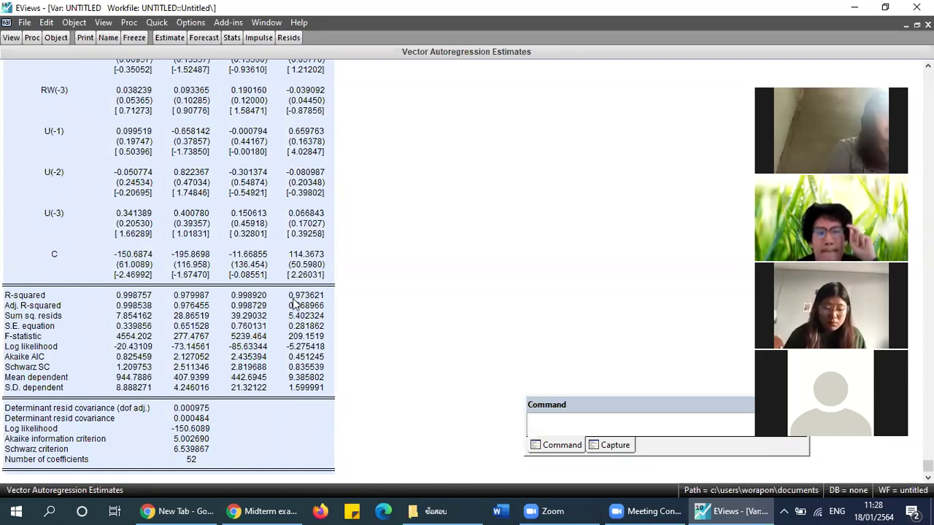
pyautogui.scroll(1, 282, 291)
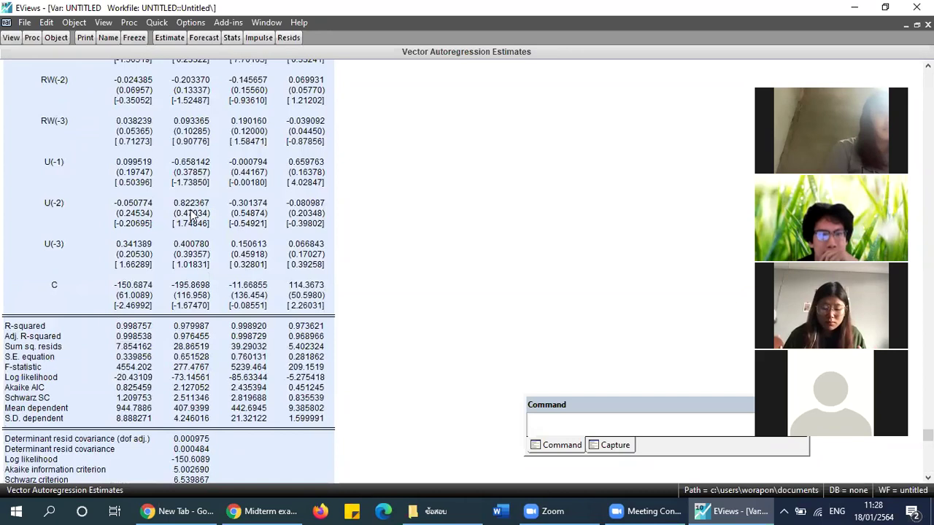
# - Run the Johansen cointegration test with intercept (no trend) in CE and test VAR, using lag intervals 1 3
pyautogui.click(10, 38)
pyautogui.click(64, 184)
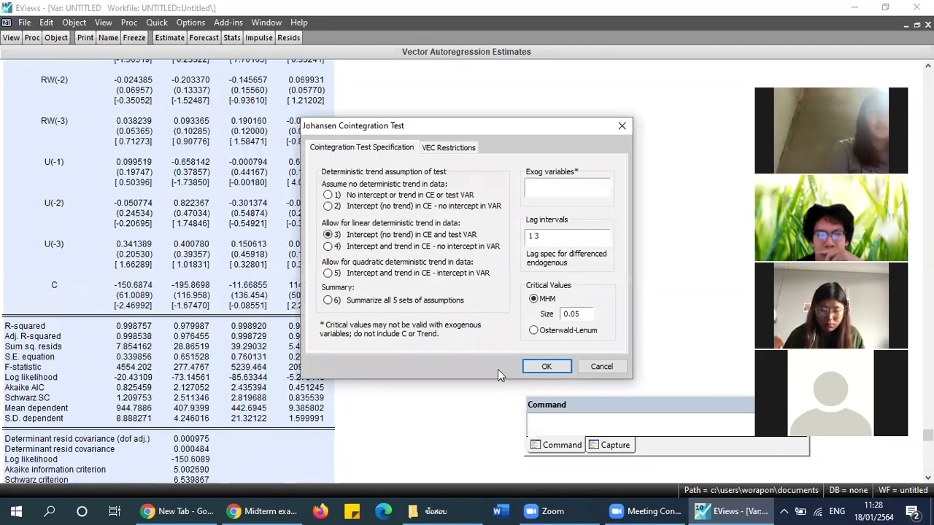
pyautogui.click(544, 366)
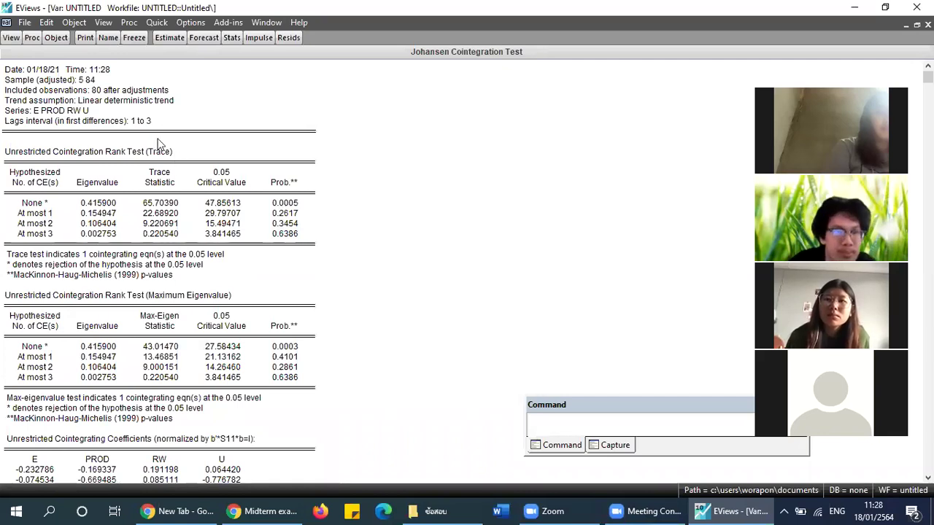
# - Change the model type to Vector Error Correction for e, prod, rw and u, keeping lag intervals 1 3
pyautogui.click(170, 41)
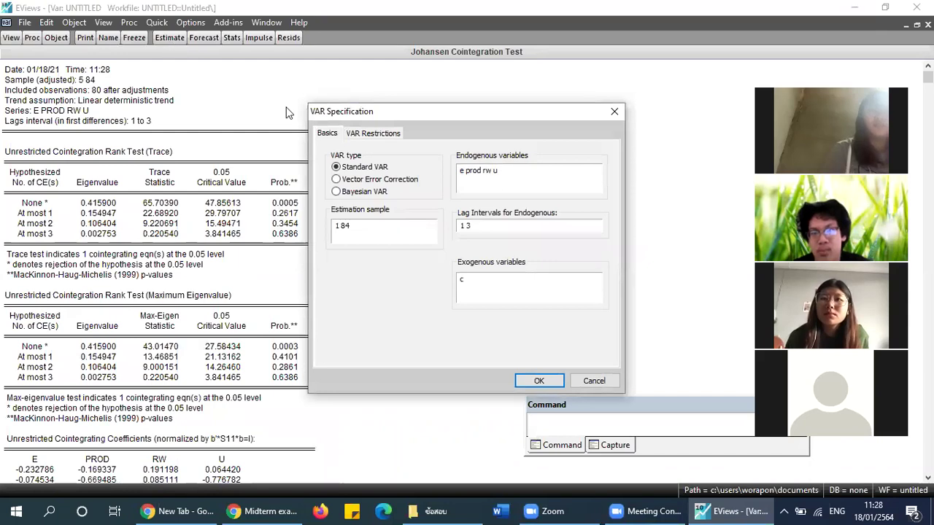
pyautogui.click(359, 182)
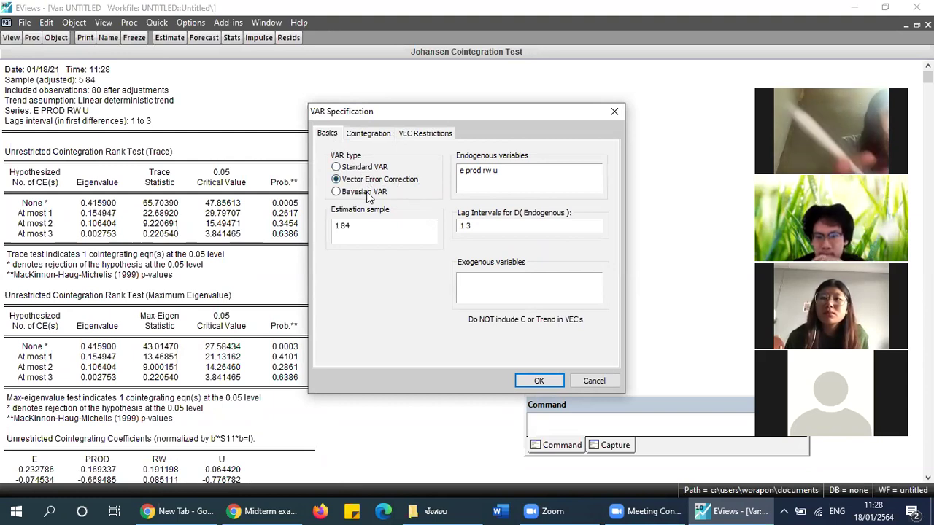
pyautogui.click(489, 225)
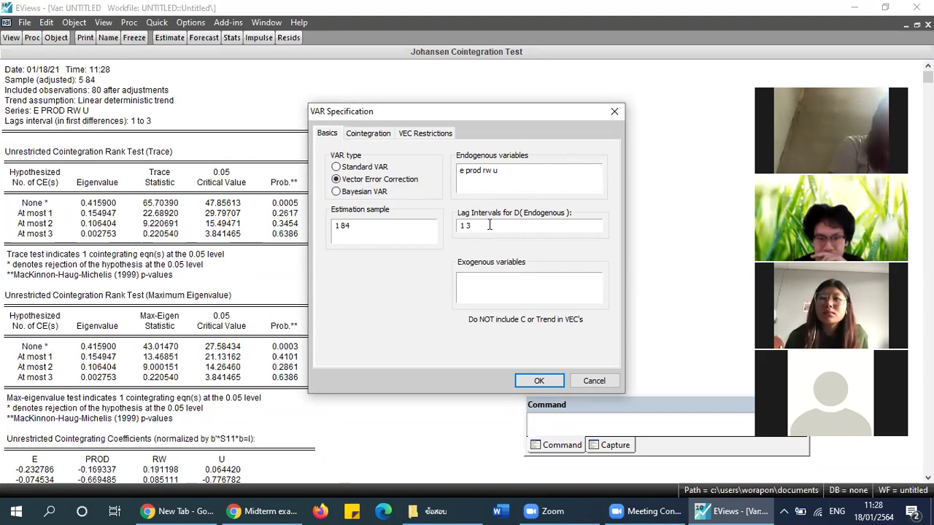
# - Estimate the error correction model with 1 cointegrating equation and intercept (no trend) in CE and VAR
pyautogui.click(361, 136)
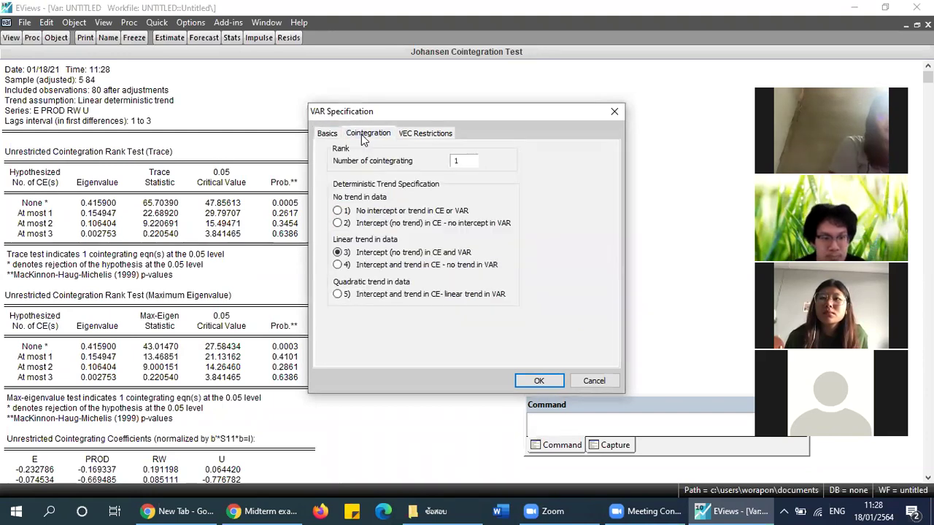
pyautogui.click(461, 161)
pyautogui.moveTo(461, 161); pyautogui.dragTo(447, 162)
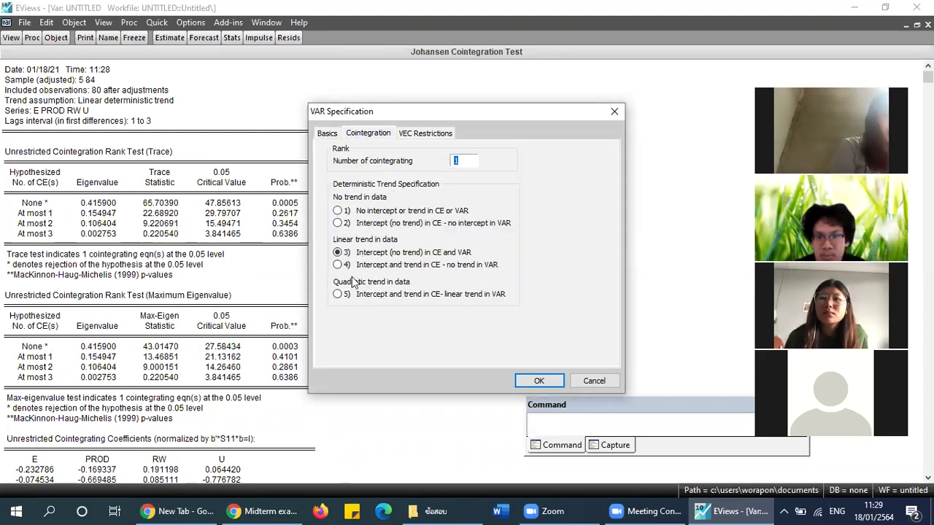
pyautogui.click(367, 254)
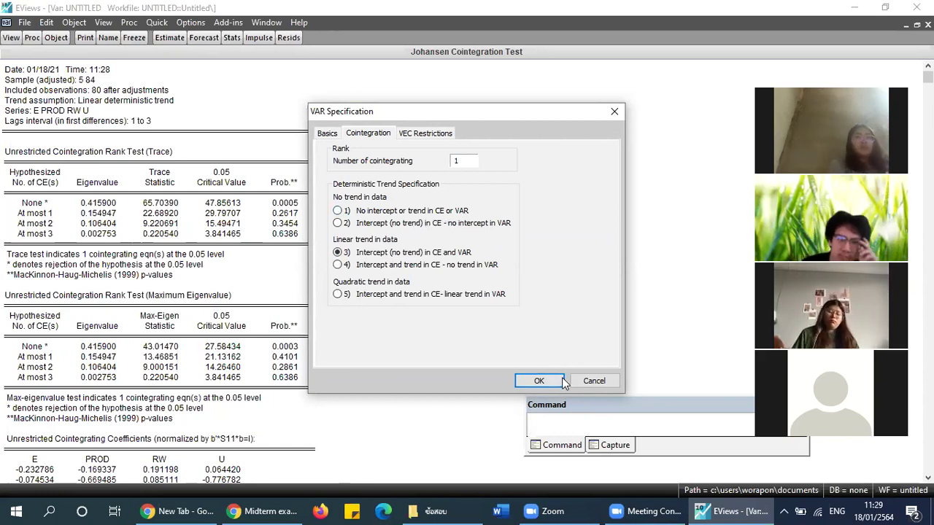
pyautogui.click(539, 380)
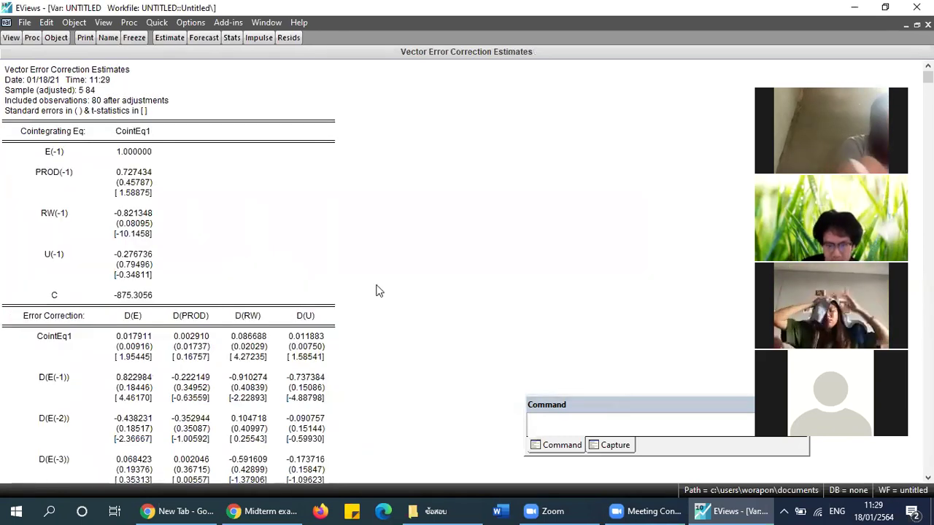
# - Examine the CointEq1 column, checking the E(-1), PROD(-1) and RW(-1) coefficients and the t-statistic of RW(-1)
pyautogui.moveTo(131, 131); pyautogui.dragTo(140, 300)
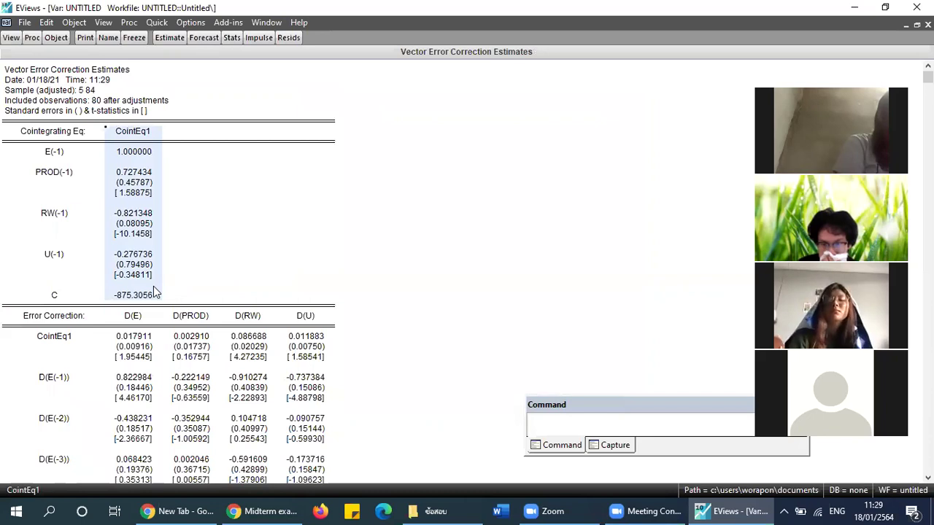
pyautogui.click(152, 293)
pyautogui.moveTo(133, 155); pyautogui.dragTo(131, 310)
pyautogui.click(127, 154)
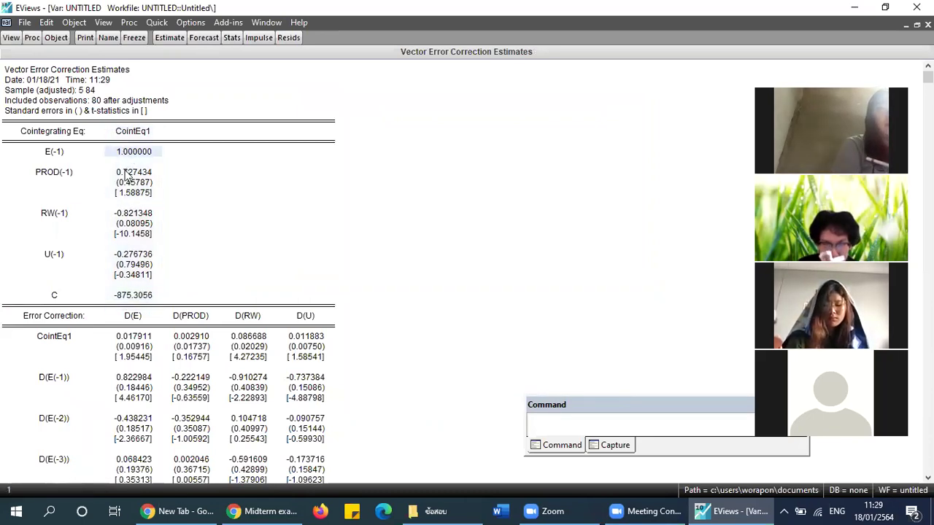
pyautogui.click(127, 174)
pyautogui.click(131, 213)
pyautogui.click(132, 233)
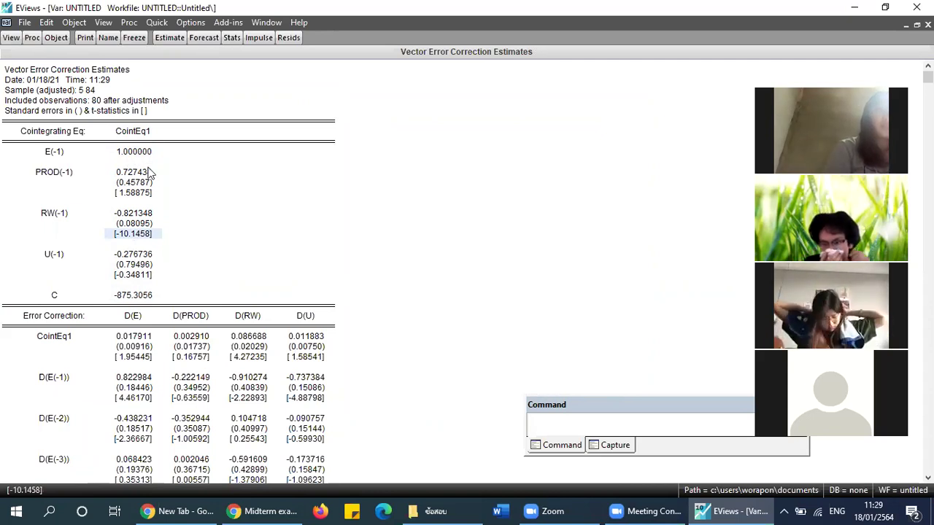
# - Check the normalized E(-1) term and the constant, and review the whole CointEq1 coefficient column
pyautogui.click(55, 155)
pyautogui.click(123, 159)
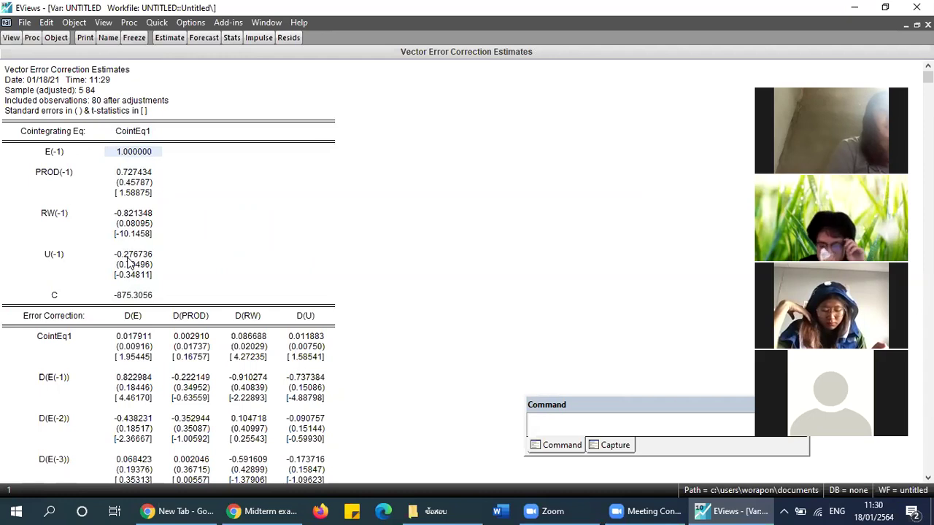
pyautogui.click(47, 296)
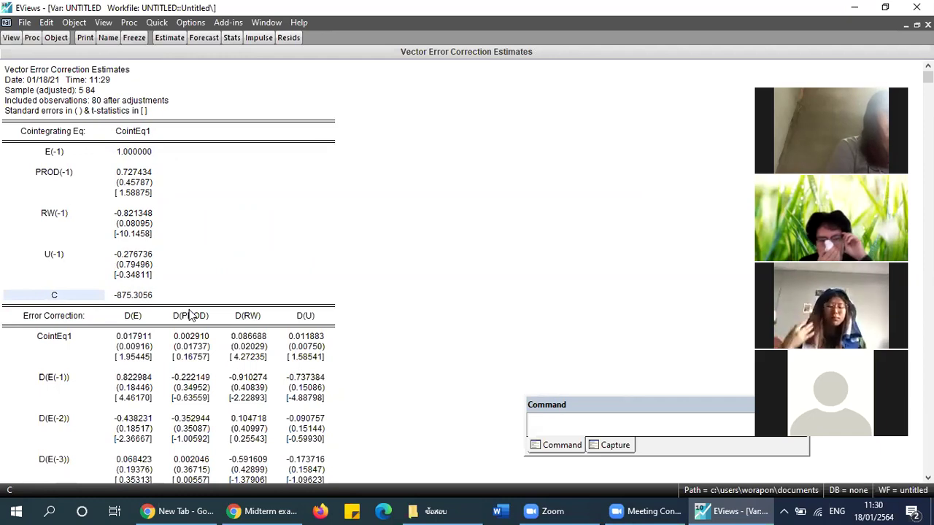
pyautogui.click(146, 191)
pyautogui.moveTo(133, 152); pyautogui.dragTo(124, 299)
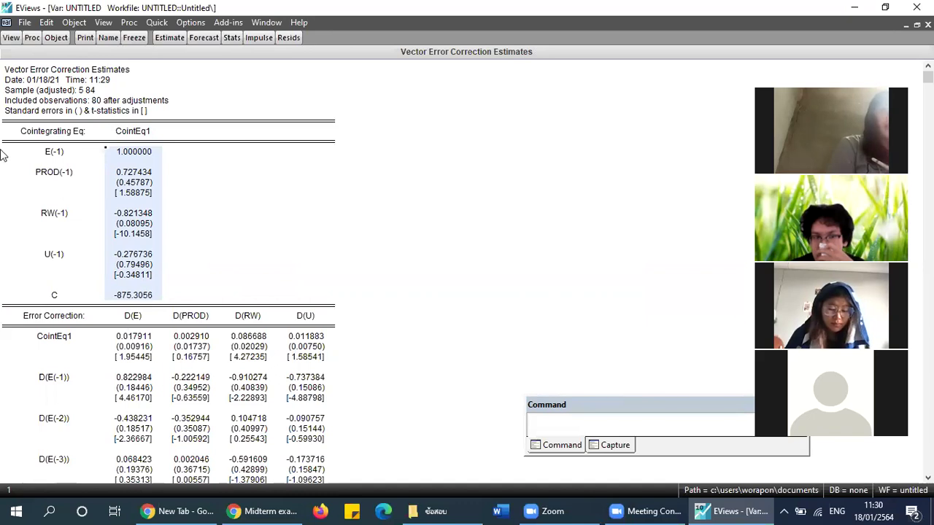
# - Re-estimate the error correction model with 3 cointegrating equations and review the CointEq1, CointEq2 and CointEq3 columns
pyautogui.click(169, 38)
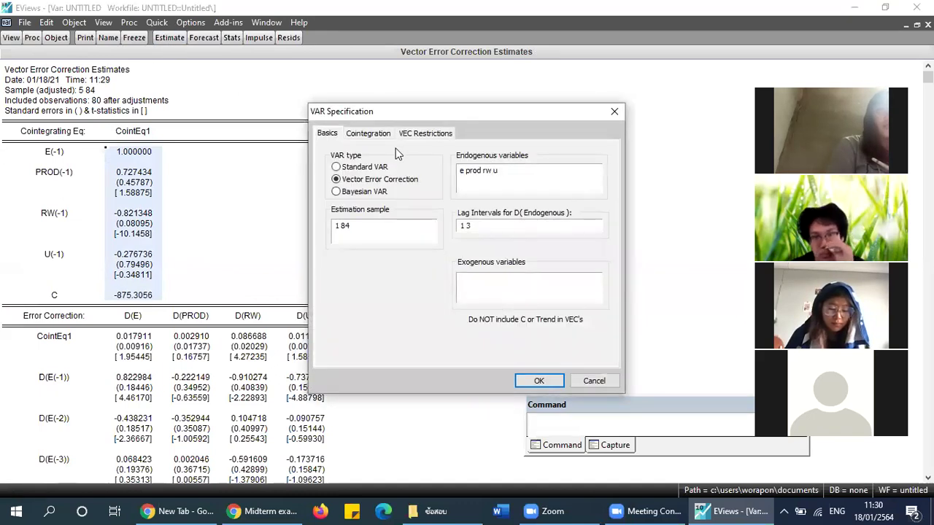
pyautogui.click(367, 134)
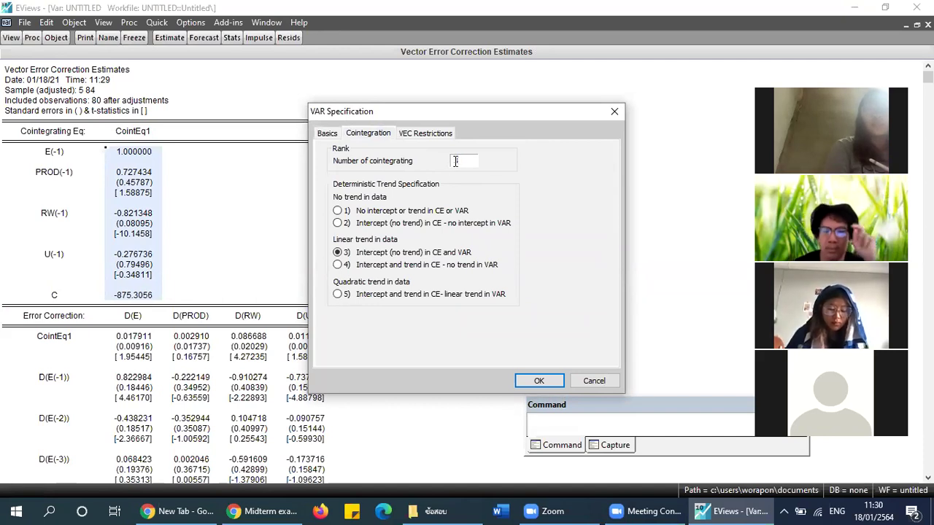
pyautogui.click(533, 377)
pyautogui.click(139, 137)
pyautogui.moveTo(139, 137); pyautogui.dragTo(140, 261)
pyautogui.moveTo(191, 132); pyautogui.dragTo(188, 266)
pyautogui.moveTo(247, 133); pyautogui.dragTo(241, 263)
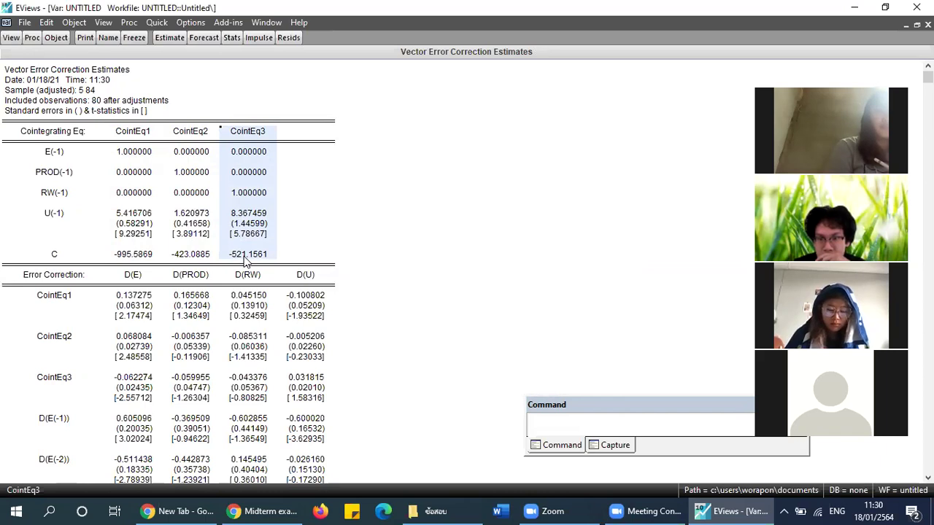
# - Examine the U(-1) row across the three cointegrating equations and compare each equation's coefficient column
pyautogui.moveTo(49, 219); pyautogui.dragTo(347, 242)
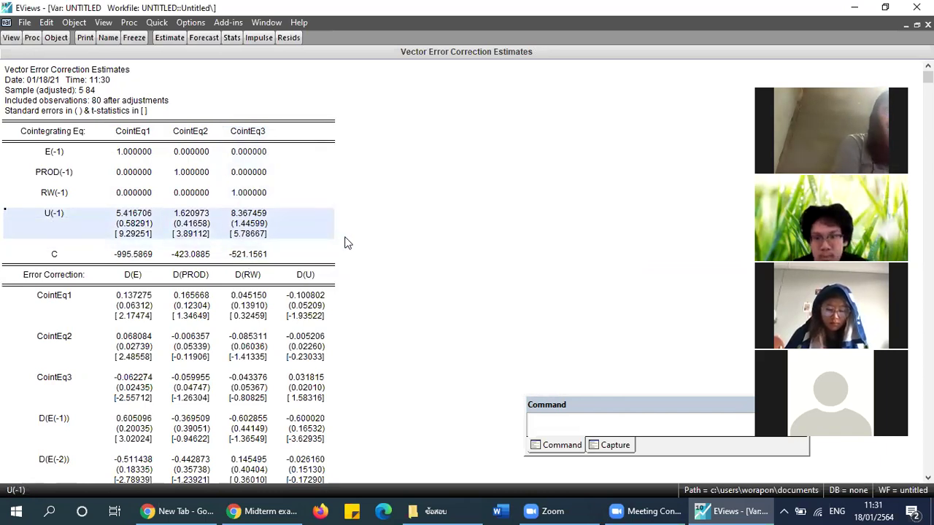
pyautogui.moveTo(129, 135); pyautogui.dragTo(129, 260)
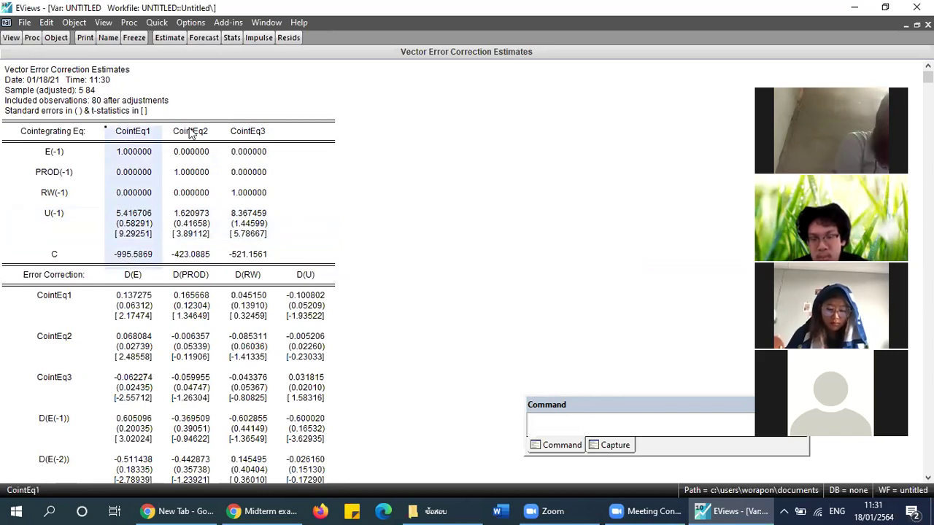
pyautogui.moveTo(190, 131); pyautogui.dragTo(191, 260)
pyautogui.moveTo(254, 131); pyautogui.dragTo(248, 267)
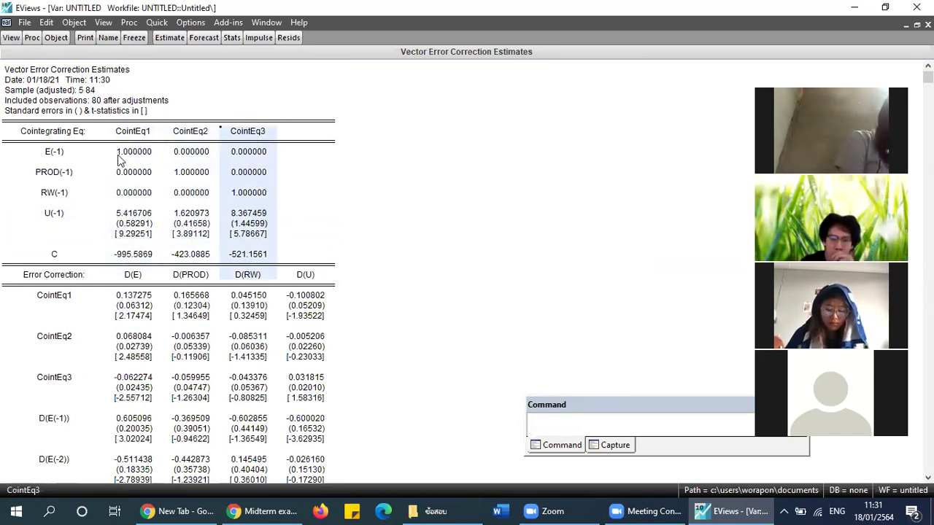
# - Check which of E(-1), PROD(-1), RW(-1) and U(-1) enter the cointegrating equations, starting with CointEq1
pyautogui.click(62, 153)
pyautogui.moveTo(124, 138); pyautogui.dragTo(138, 264)
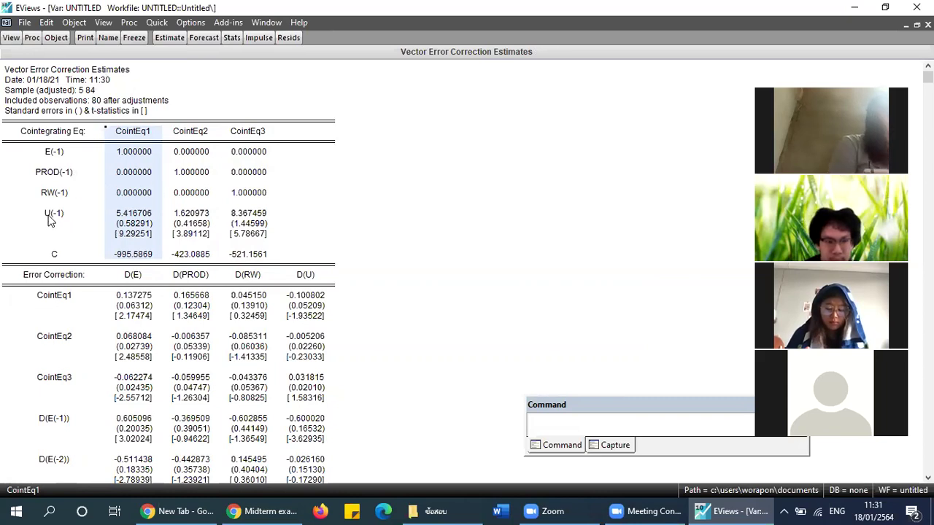
pyautogui.click(49, 218)
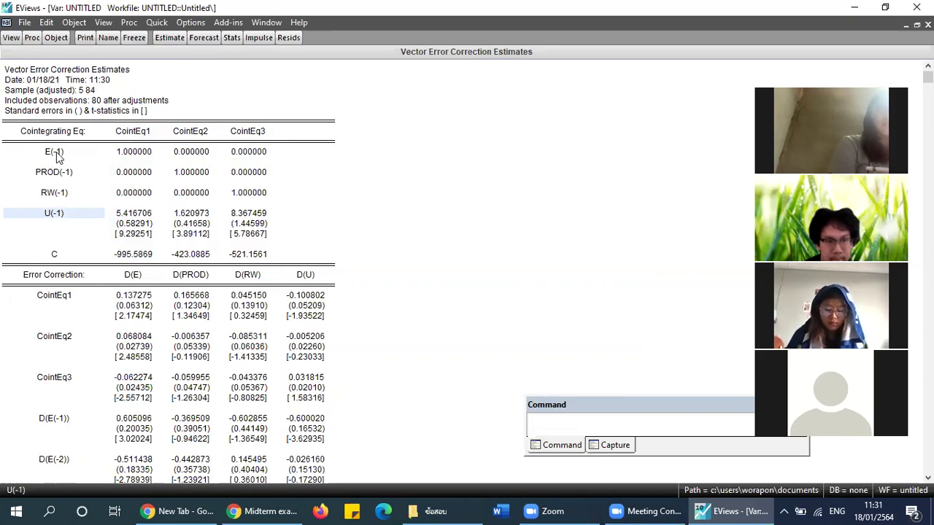
pyautogui.click(57, 155)
pyautogui.click(53, 176)
pyautogui.click(52, 205)
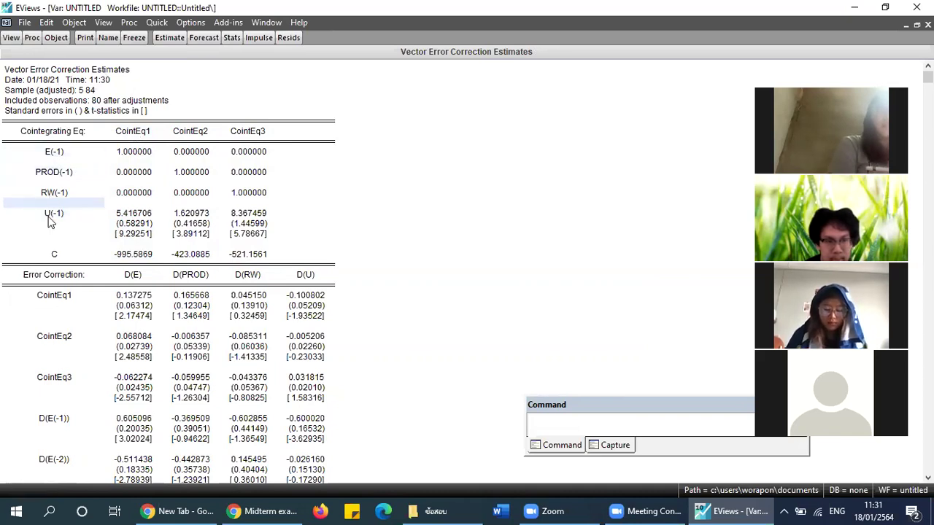
pyautogui.click(51, 219)
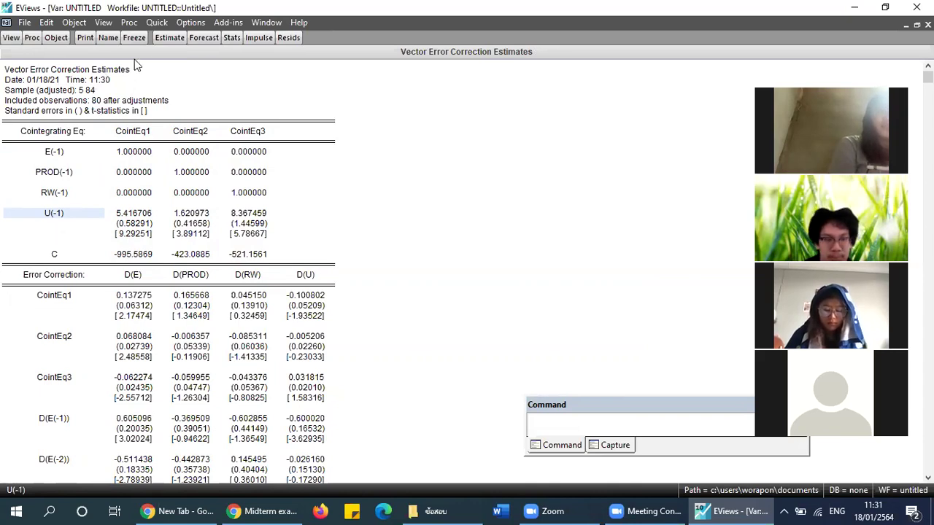
# - Re-estimate the error correction model with the endogenous variables ordered u prod rw e and review the E(-1), U(-1), PROD(-1) and RW(-1) rows
pyautogui.click(165, 40)
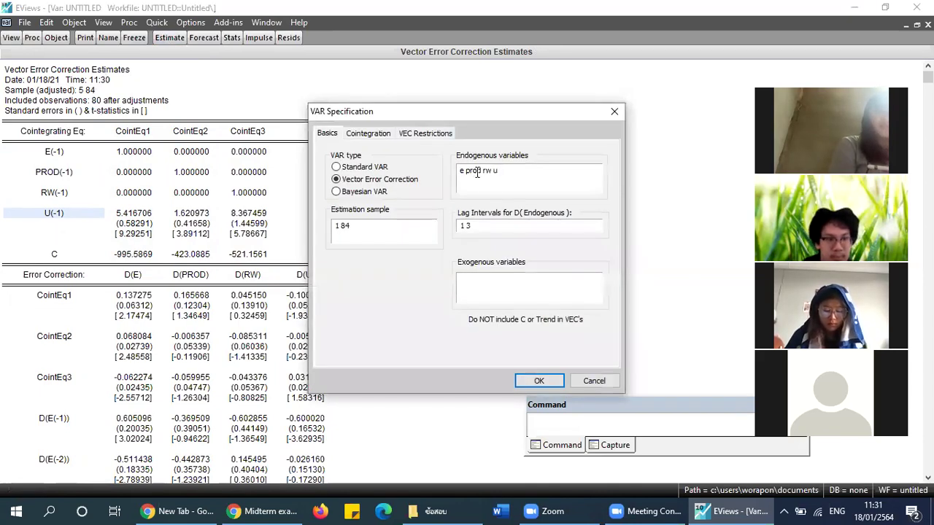
pyautogui.moveTo(503, 171); pyautogui.dragTo(491, 172)
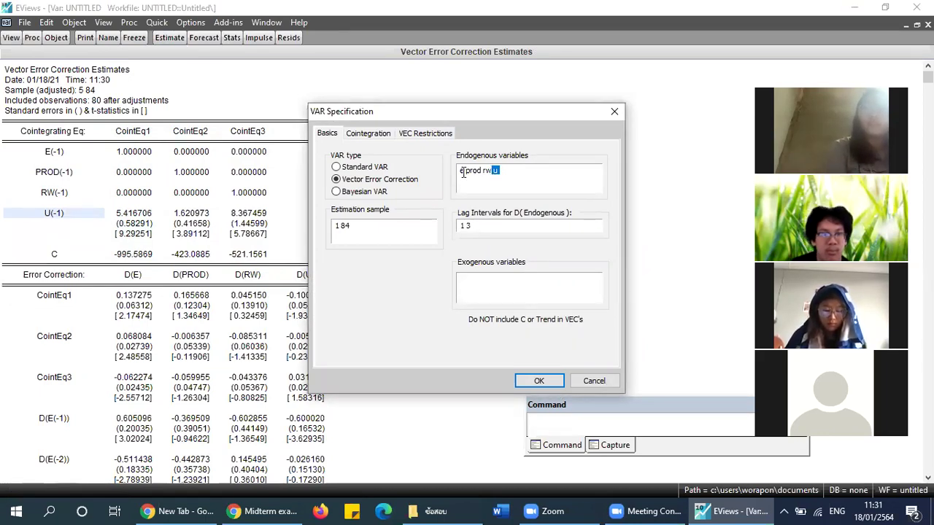
pyautogui.doubleClick(462, 171)
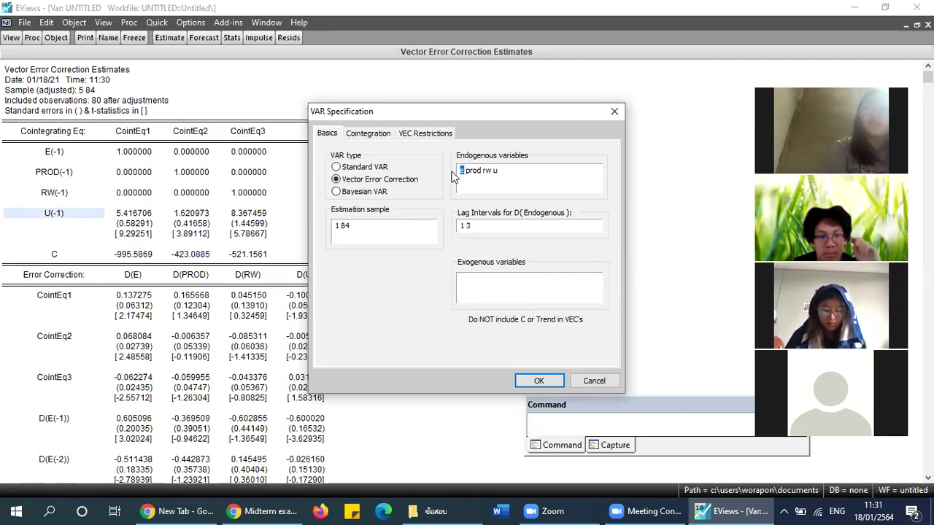
pyautogui.write('u')
pyautogui.doubleClick(494, 171)
pyautogui.write('e')
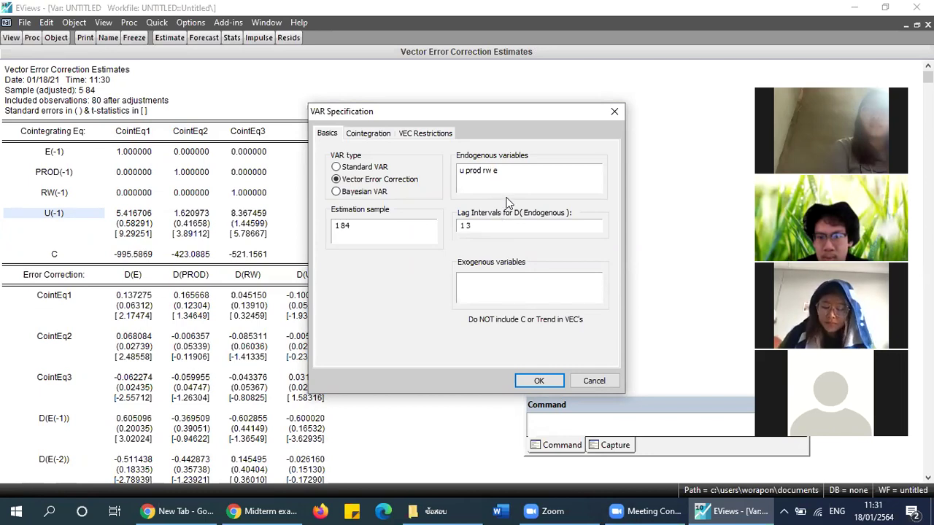
pyautogui.click(476, 182)
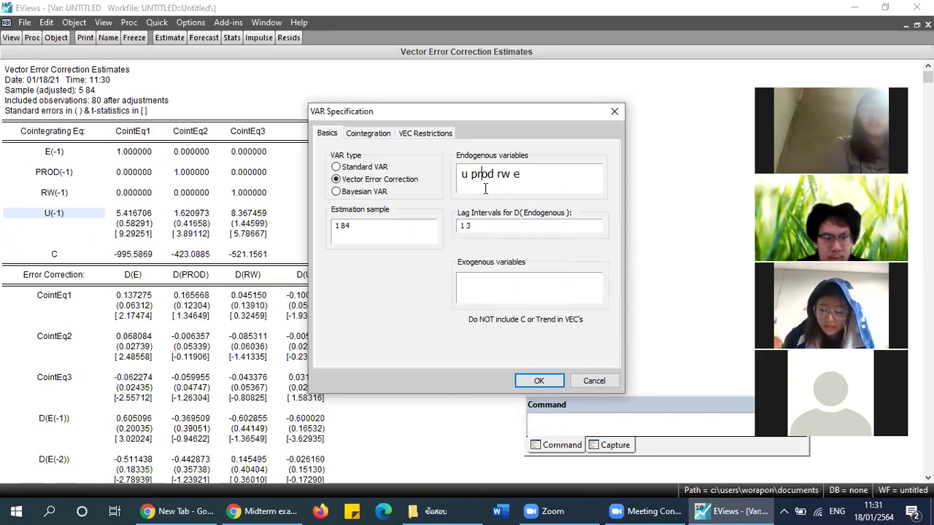
pyautogui.click(513, 175)
pyautogui.click(538, 380)
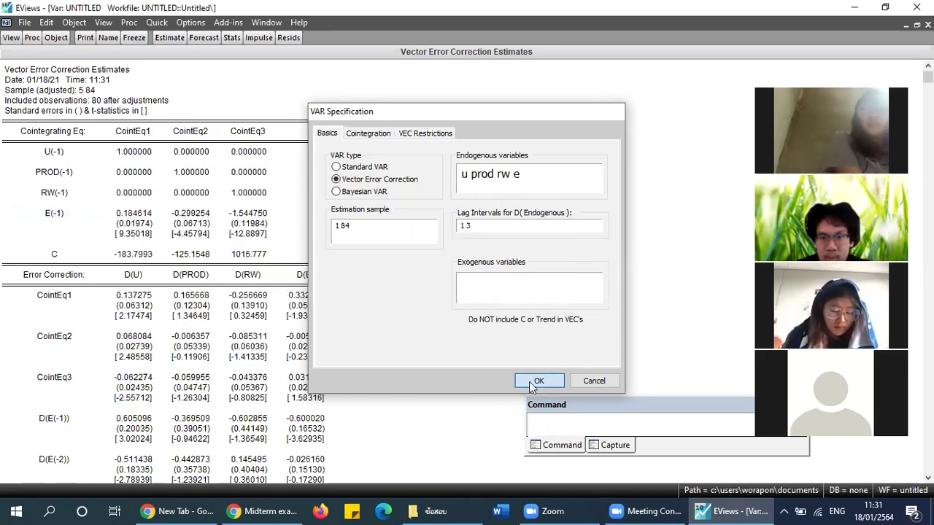
pyautogui.moveTo(46, 214); pyautogui.dragTo(349, 247)
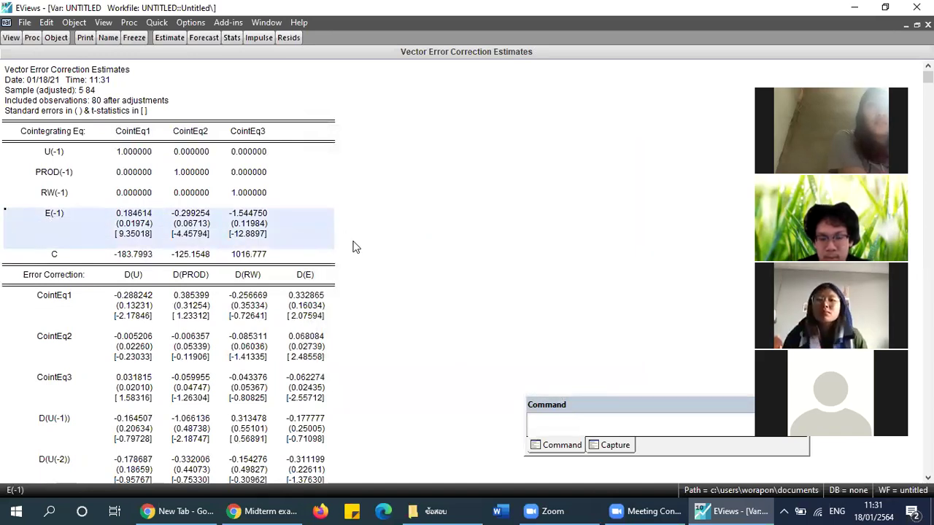
pyautogui.moveTo(53, 155); pyautogui.dragTo(306, 201)
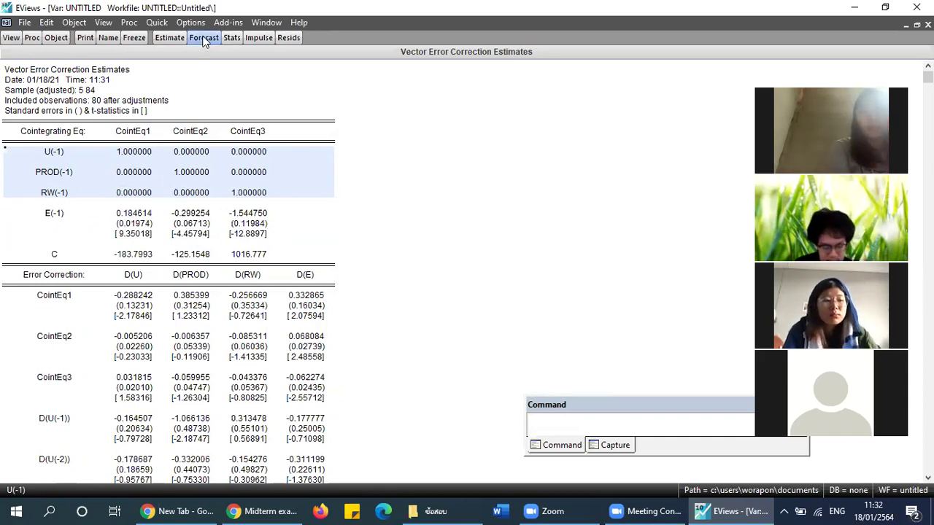
# - Restore the endogenous variable order to e prod rw u and re-estimate the error correction model
pyautogui.click(170, 38)
pyautogui.moveTo(464, 175); pyautogui.dragTo(452, 182)
pyautogui.write('e prod rw e')
pyautogui.press('End')
pyautogui.hotkey('shift', 'Left')
pyautogui.write('u')
pyautogui.press('Return')
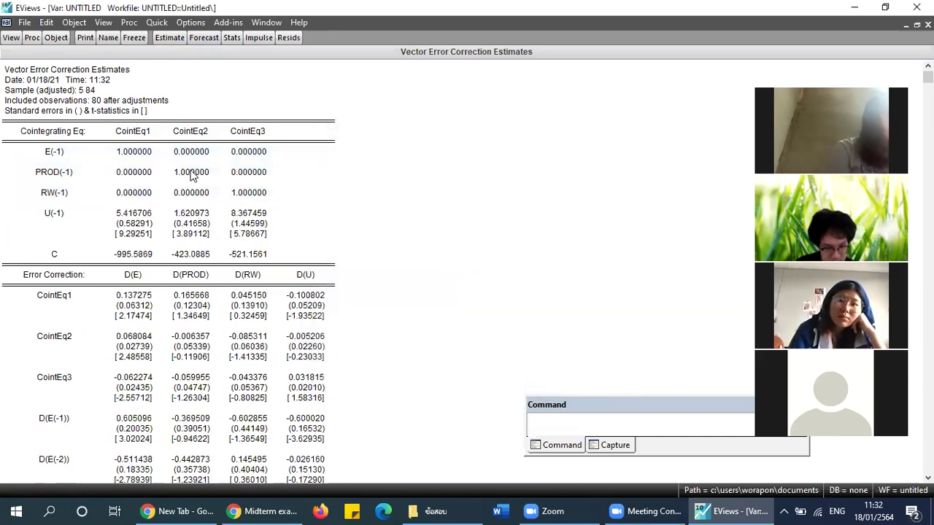
# - Re-estimate the error correction model with the number of cointegrating equations set to 1
pyautogui.click(165, 40)
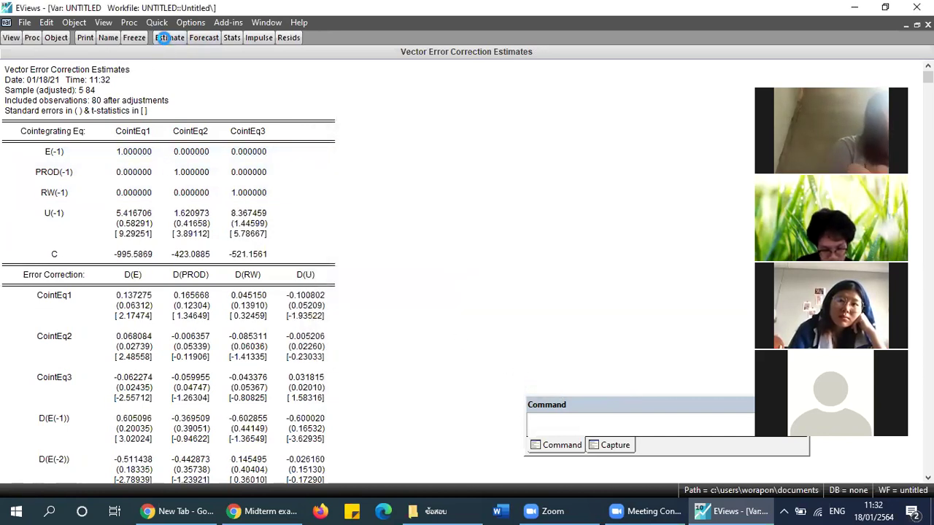
pyautogui.click(367, 133)
pyautogui.click(457, 161)
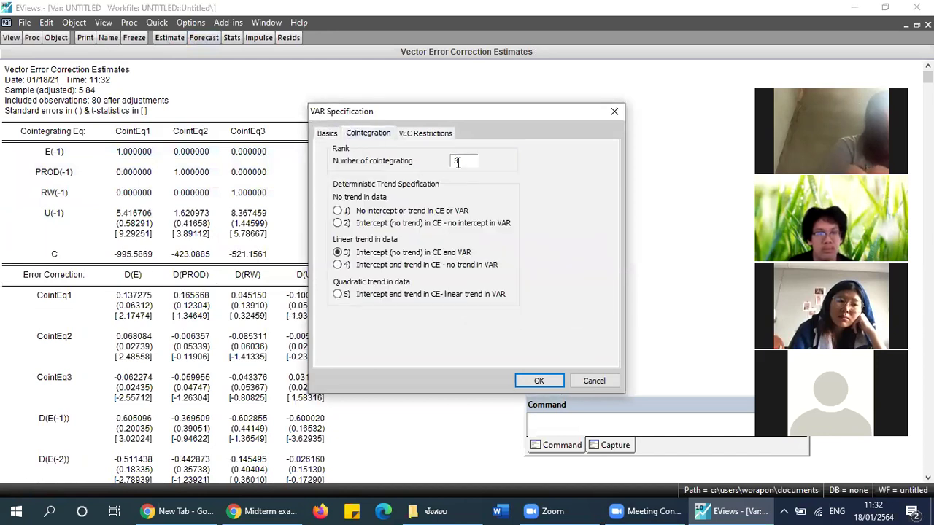
pyautogui.write('1')
pyautogui.click(536, 381)
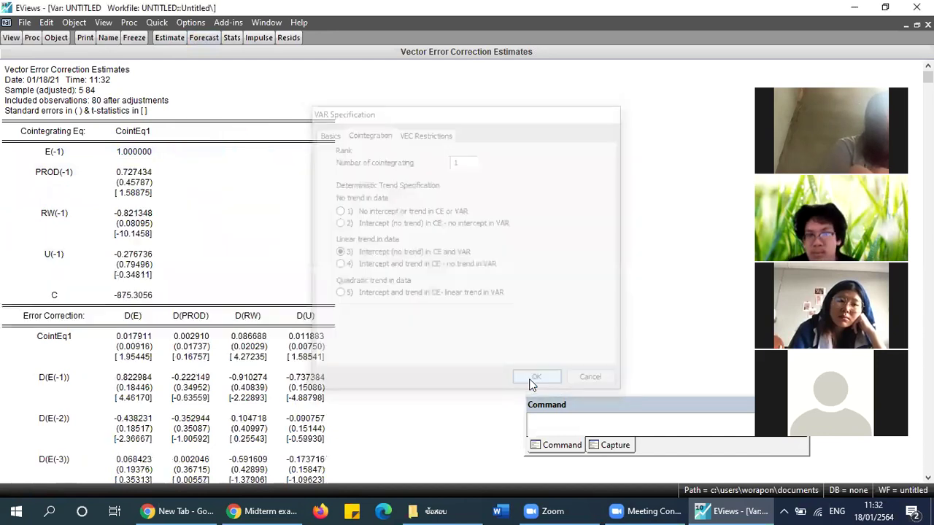
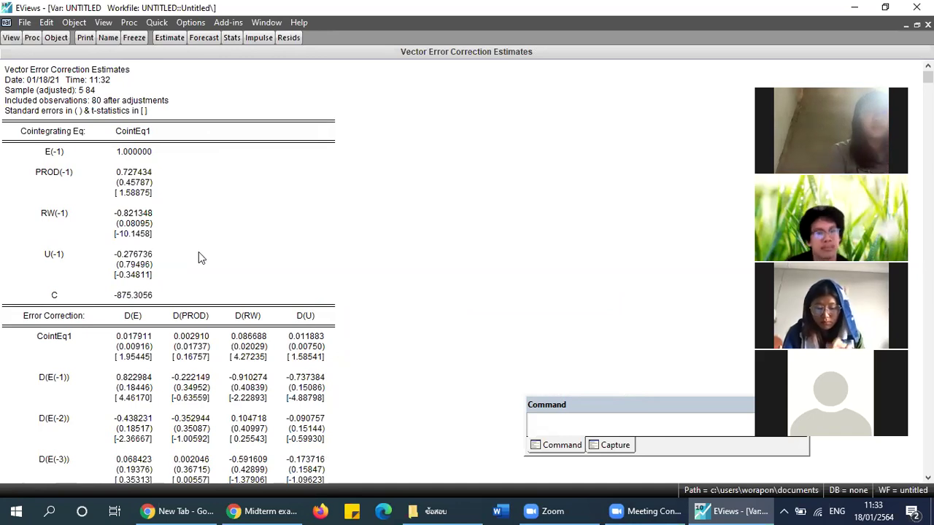
# - Examine the CointEq1 adjustment coefficients under D(E), D(PROD), D(RW) and D(U), including their standard errors and t-statistics
pyautogui.scroll(-1, 196, 251)
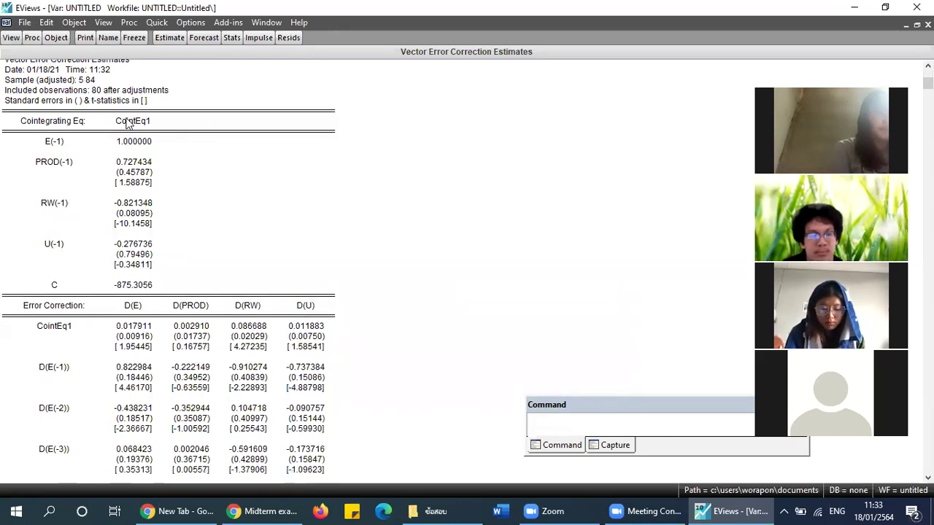
pyautogui.scroll(-4, 128, 122)
pyautogui.click(122, 197)
pyautogui.moveTo(122, 198); pyautogui.dragTo(336, 202)
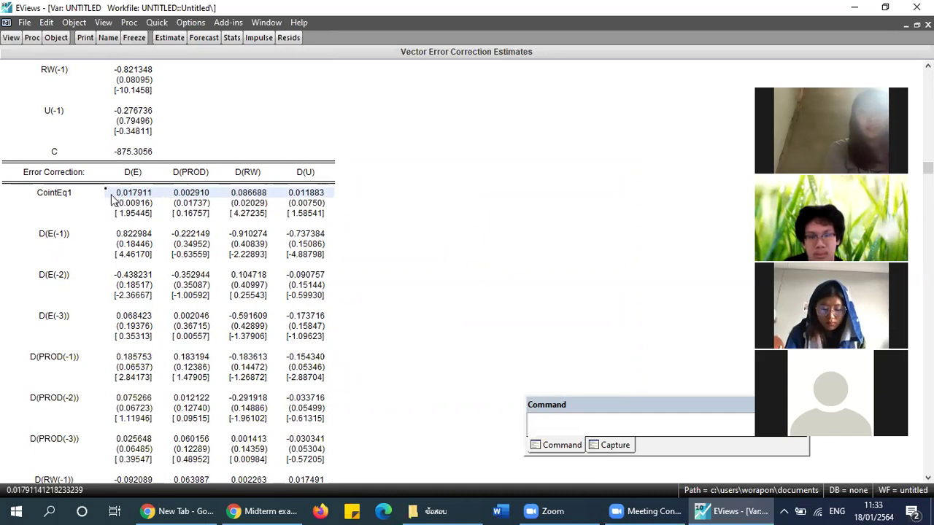
pyautogui.click(114, 195)
pyautogui.click(244, 194)
pyautogui.click(315, 194)
pyautogui.click(134, 195)
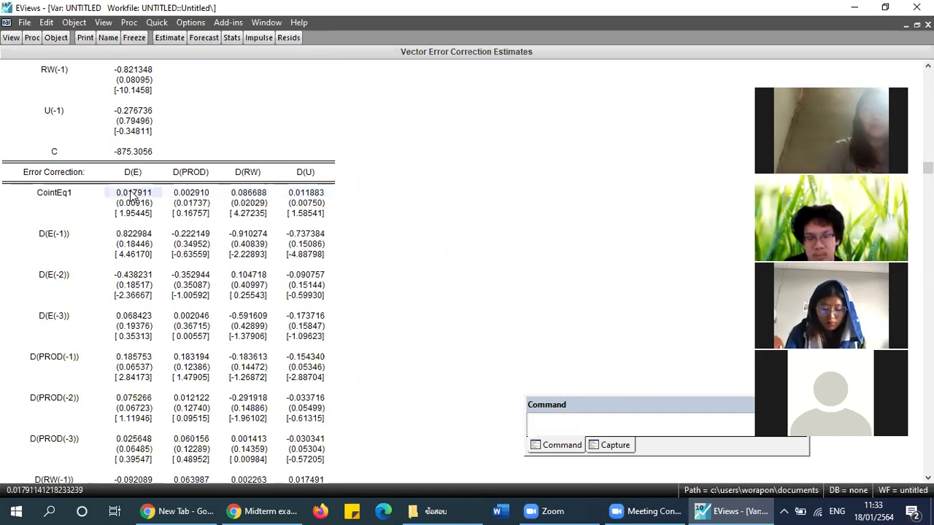
pyautogui.moveTo(45, 195); pyautogui.dragTo(325, 220)
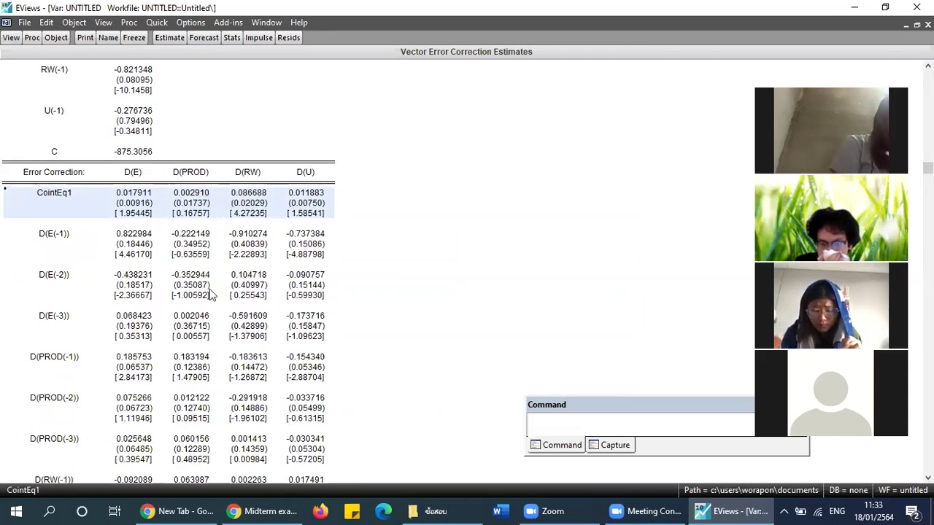
# - Swap e and u so the endogenous variables read u prod rw e, and re-estimate the single-cointegrating-equation model
pyautogui.scroll(2, 213, 297)
pyautogui.scroll(3, 213, 296)
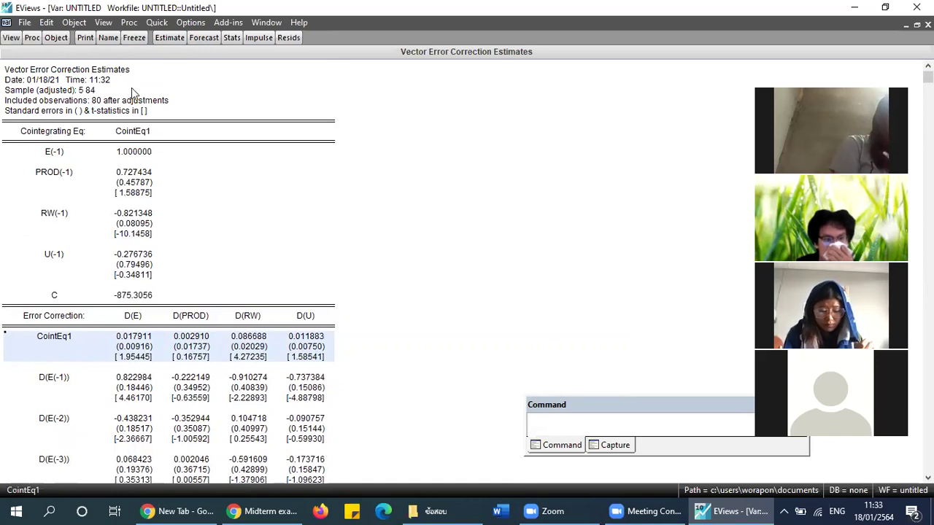
pyautogui.click(170, 38)
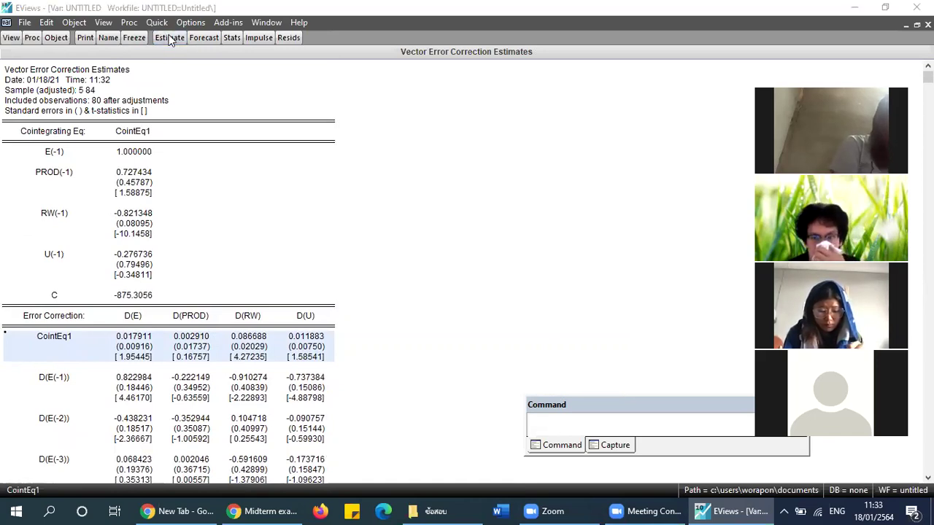
pyautogui.doubleClick(464, 171)
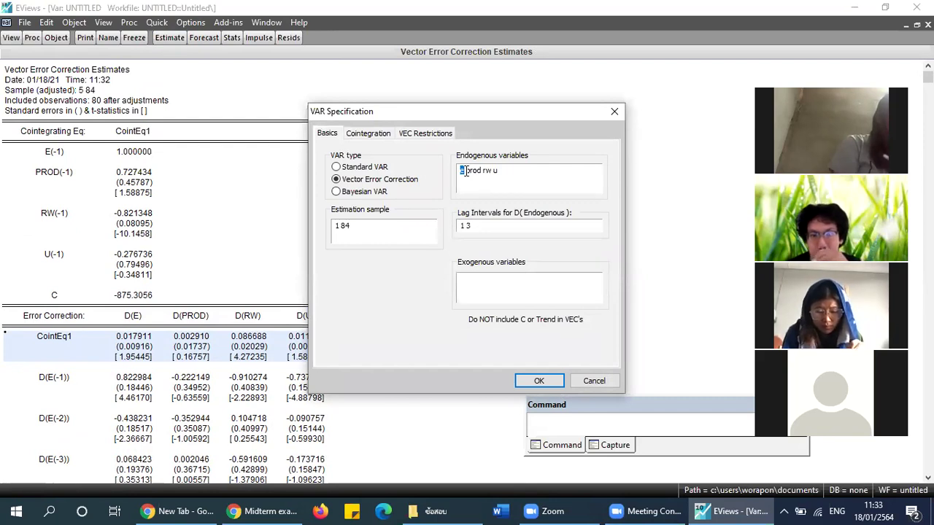
pyautogui.write('u')
pyautogui.doubleClick(499, 171)
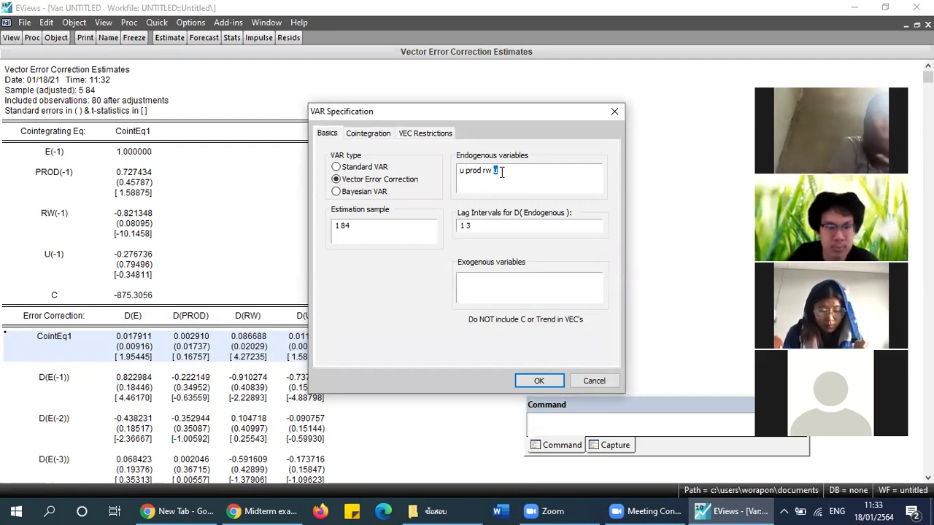
pyautogui.write('e')
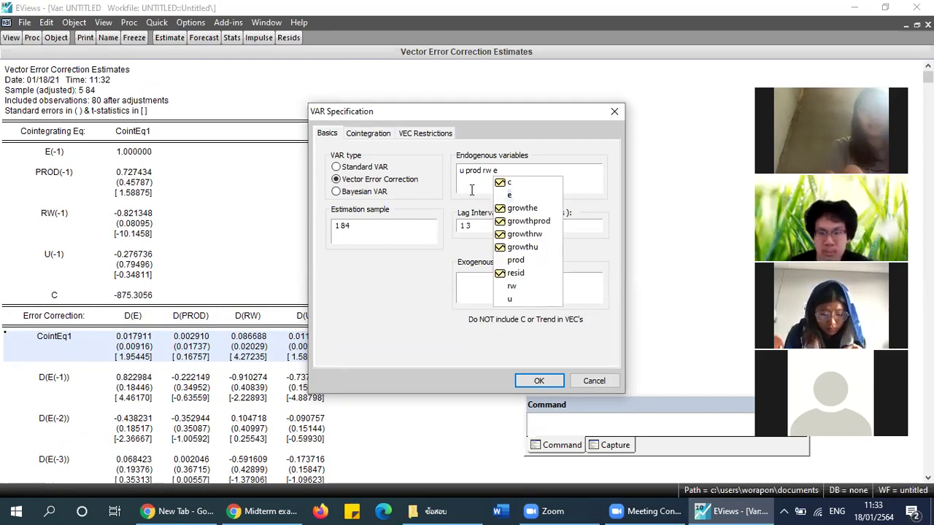
pyautogui.doubleClick(464, 173)
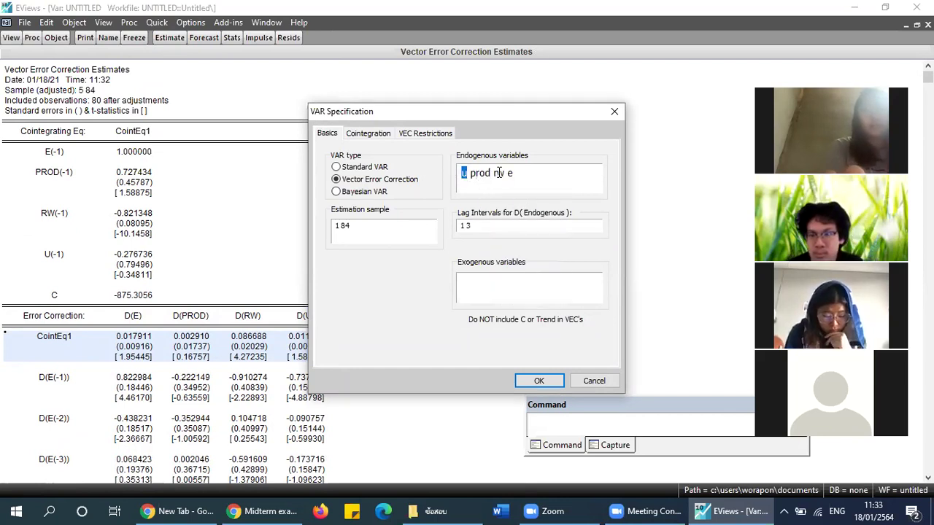
pyautogui.moveTo(470, 173); pyautogui.dragTo(511, 173)
pyautogui.click(524, 175)
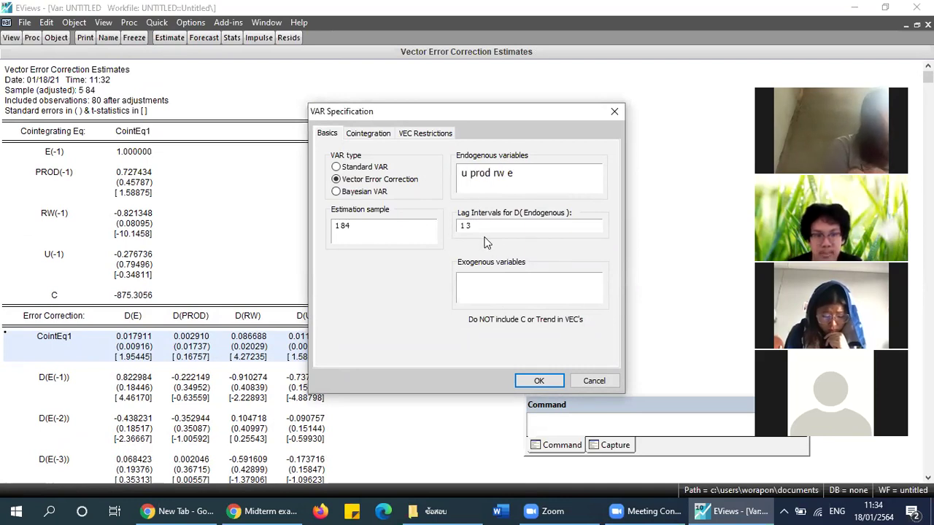
pyautogui.click(542, 385)
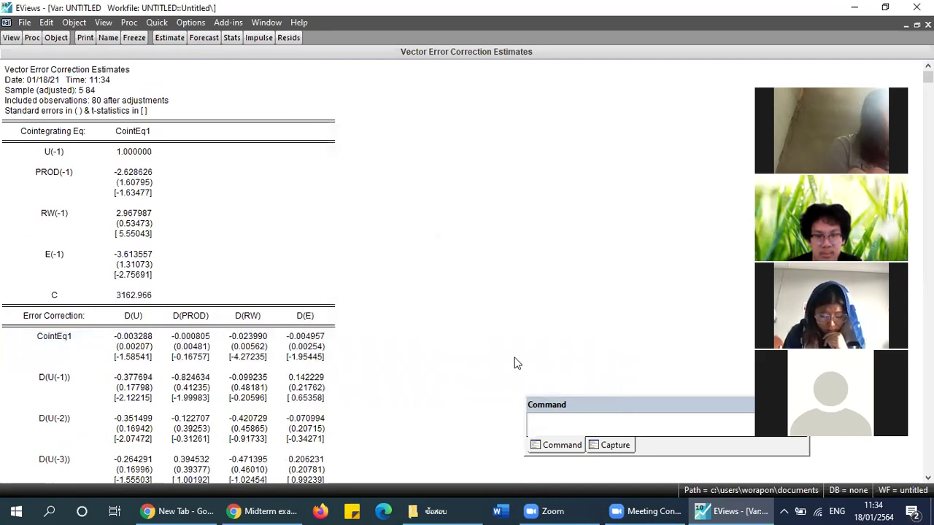
# - Check the normalized U(-1) coefficient and the CointEq1 adjustment coefficients under D(U), D(PROD), D(RW) and D(E)
pyautogui.click(126, 153)
pyautogui.scroll(-2, 126, 154)
pyautogui.click(123, 282)
pyautogui.click(186, 282)
pyautogui.click(259, 283)
pyautogui.click(312, 283)
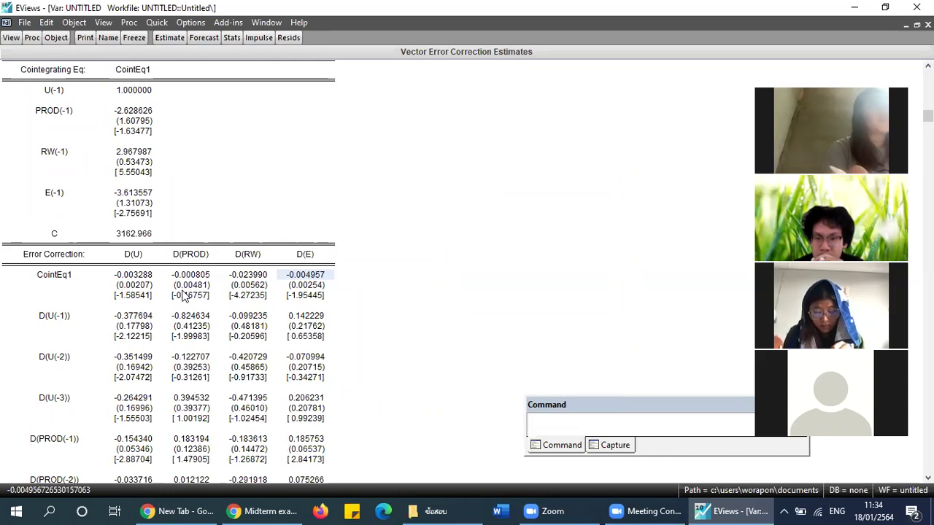
pyautogui.click(122, 280)
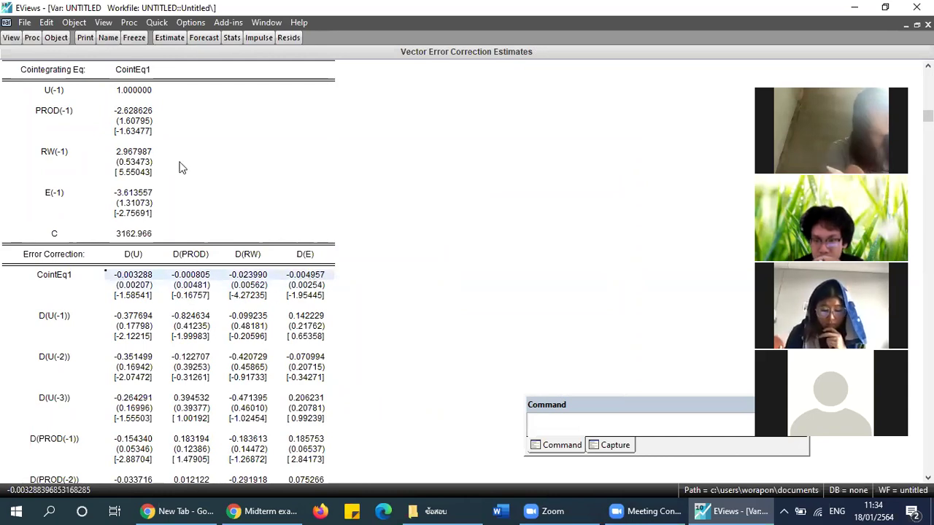
# - Re-estimate the model with prod placed first in the order prod u rw e and review the CointEq1 adjustment row
pyautogui.click(169, 38)
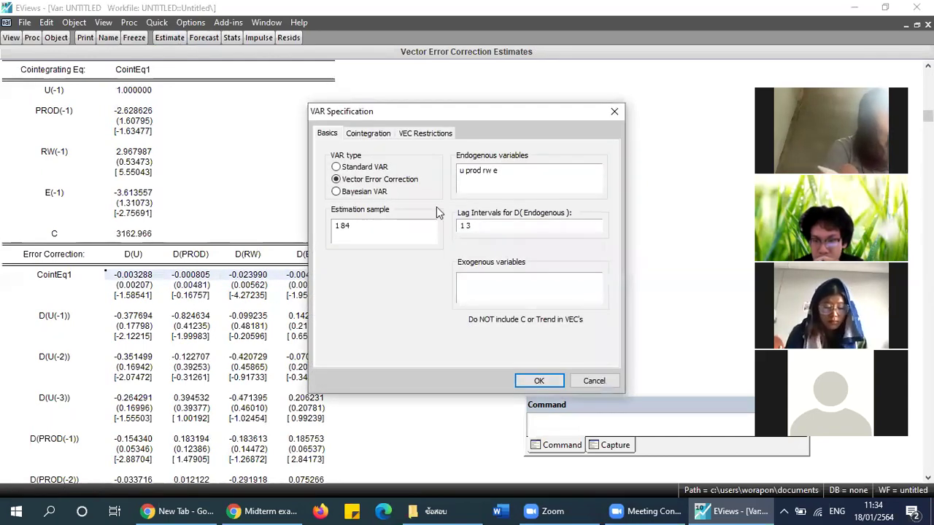
pyautogui.doubleClick(470, 171)
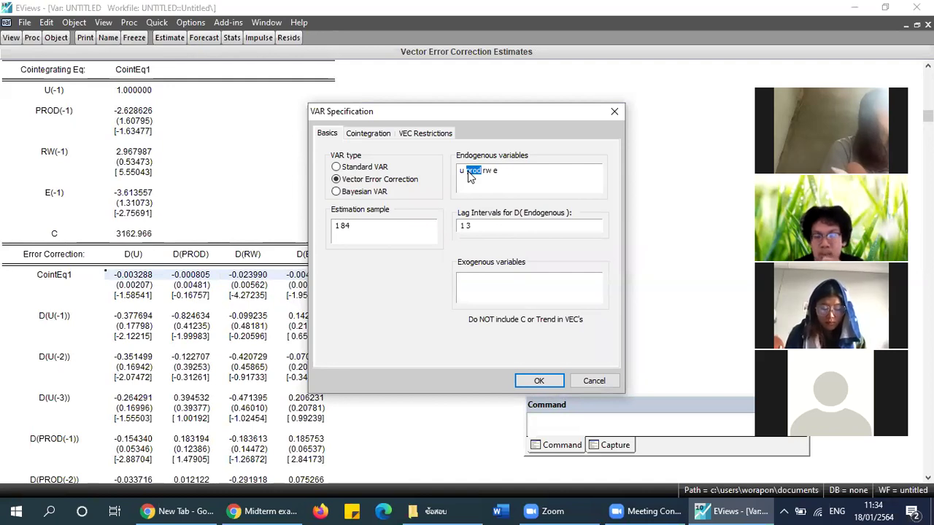
pyautogui.press('Delete')
pyautogui.hotkey('ctrl', 'a')
pyautogui.click(464, 175)
pyautogui.write('prod')
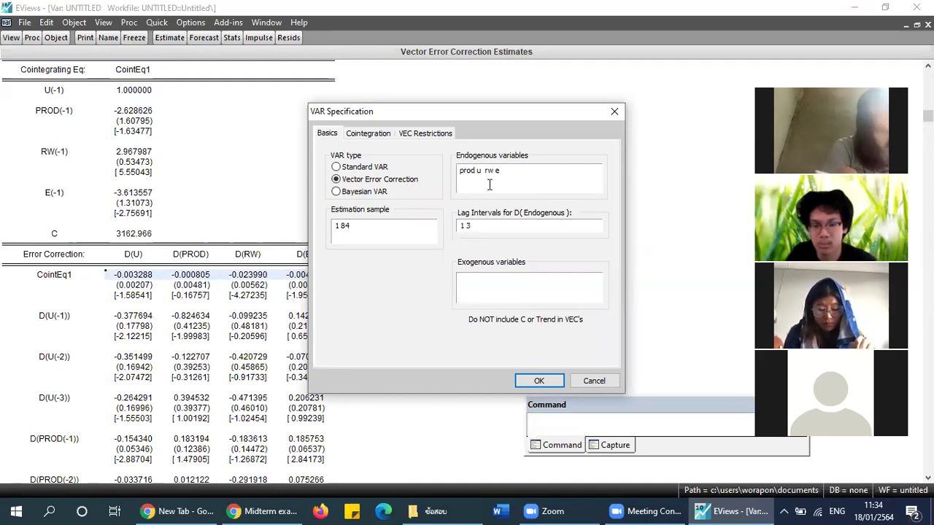
pyautogui.click(539, 381)
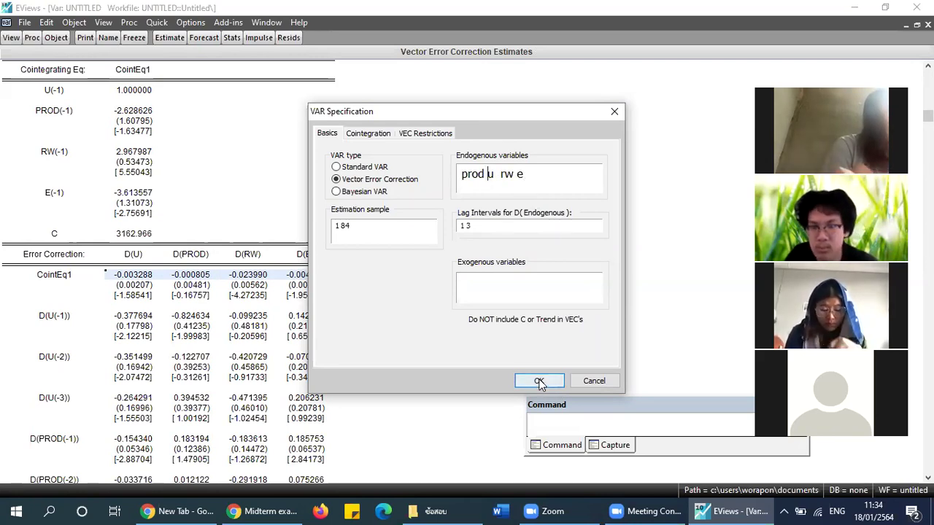
pyautogui.moveTo(110, 336); pyautogui.dragTo(372, 356)
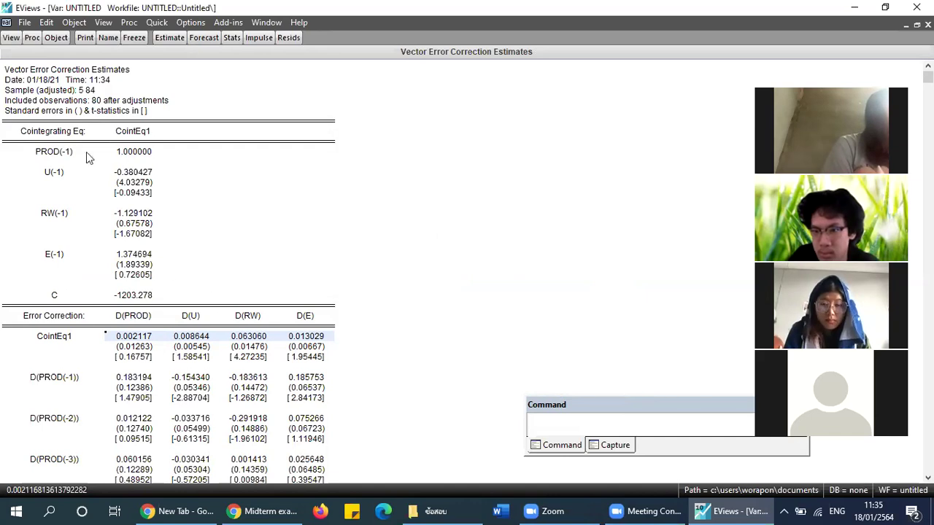
# - Move u back in front of prod so the endogenous order is u prod rw e, and re-estimate the model
pyautogui.click(165, 41)
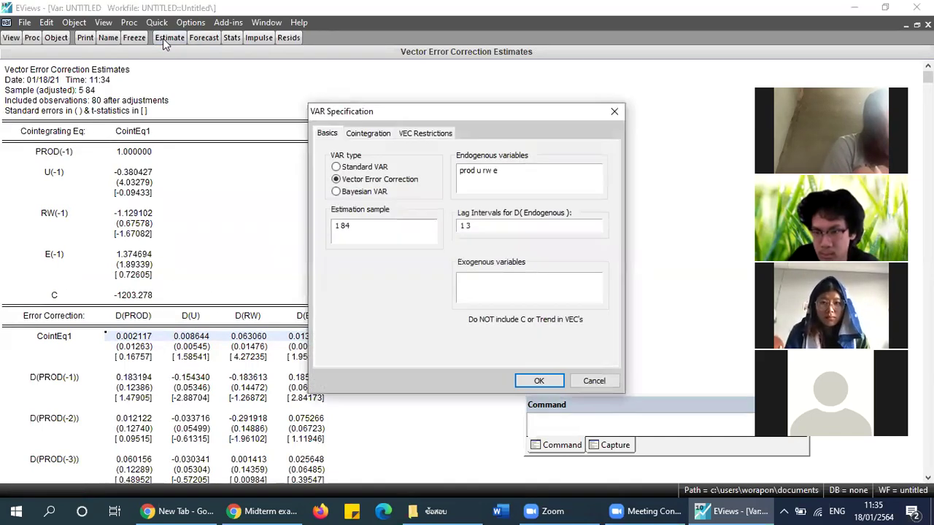
pyautogui.click(482, 171)
pyautogui.press('BackSpace')
pyautogui.press('BackSpace')
pyautogui.press('Home')
pyautogui.write('u')
pyautogui.click(487, 172)
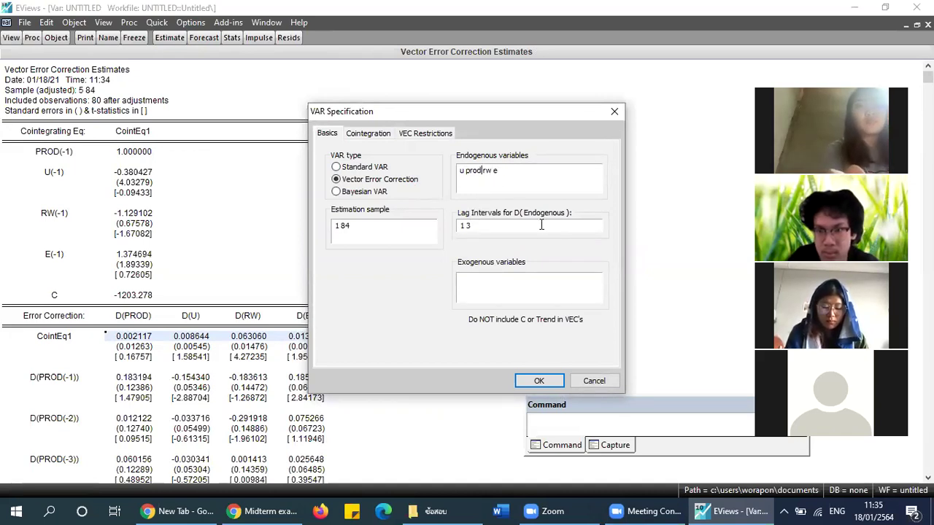
pyautogui.click(536, 379)
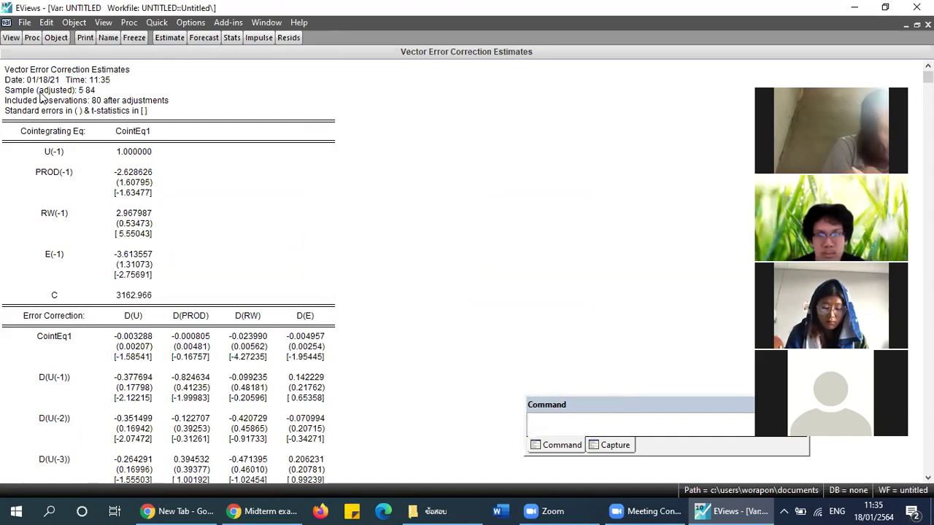
# - Review the long-run coefficients of the CointEq1 cointegrating equation, from U(-1) down to the constant C
pyautogui.scroll(-3, 78, 148)
pyautogui.scroll(3, 73, 146)
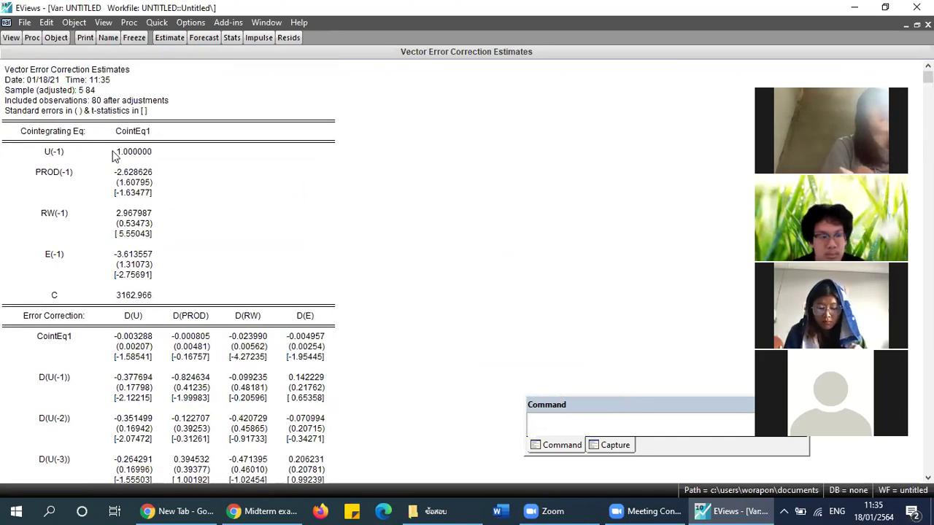
pyautogui.scroll(-15, 293, 288)
pyautogui.scroll(13, 104, 106)
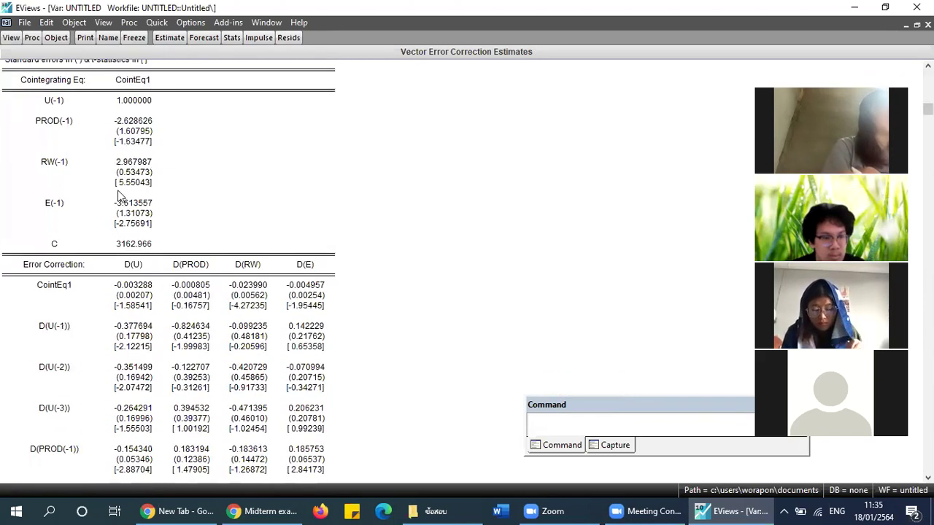
pyautogui.moveTo(134, 80); pyautogui.dragTo(137, 247)
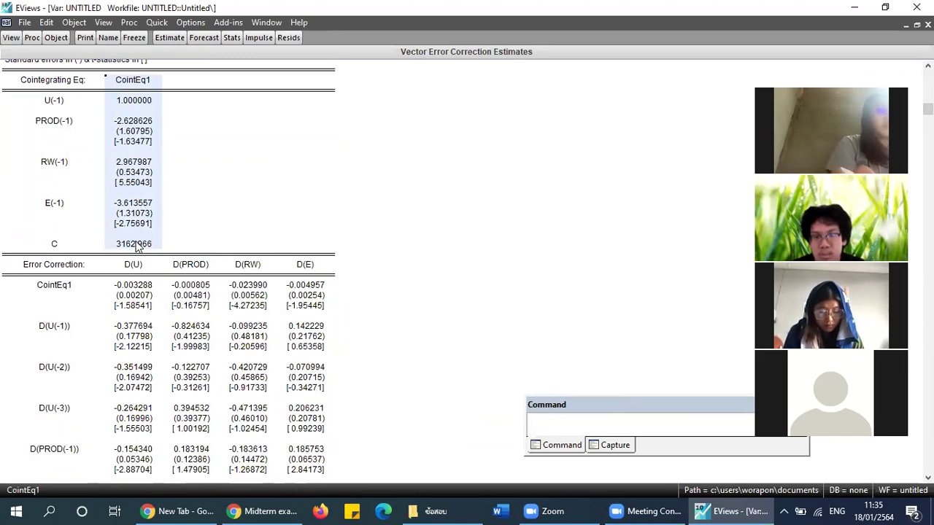
# - Examine the lagged difference coefficients and the CointEq1 adjustment coefficients under D(U), D(PROD), D(RW) and D(E)
pyautogui.scroll(-6, 137, 246)
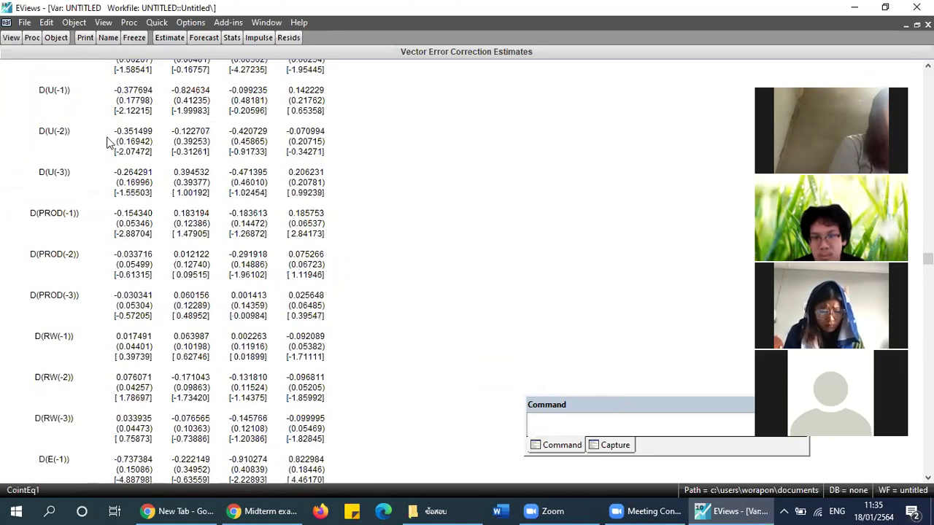
pyautogui.scroll(1, 108, 141)
pyautogui.moveTo(119, 94); pyautogui.dragTo(295, 377)
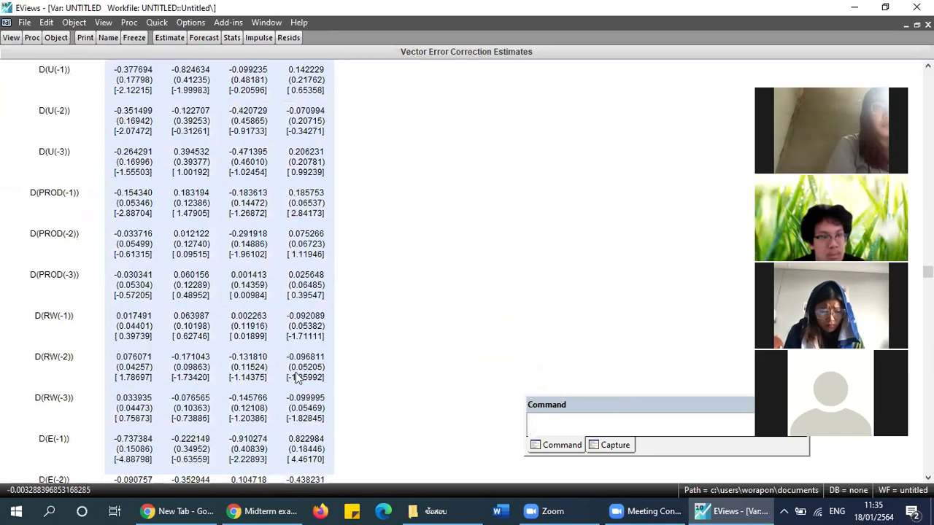
pyautogui.scroll(1, 295, 377)
pyautogui.scroll(2, 166, 293)
pyautogui.click(119, 146)
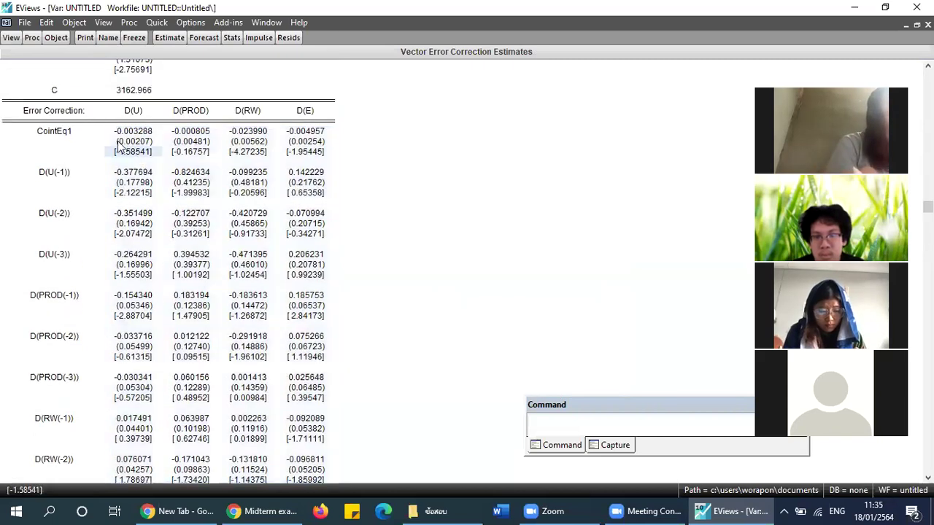
pyautogui.moveTo(42, 131); pyautogui.dragTo(326, 137)
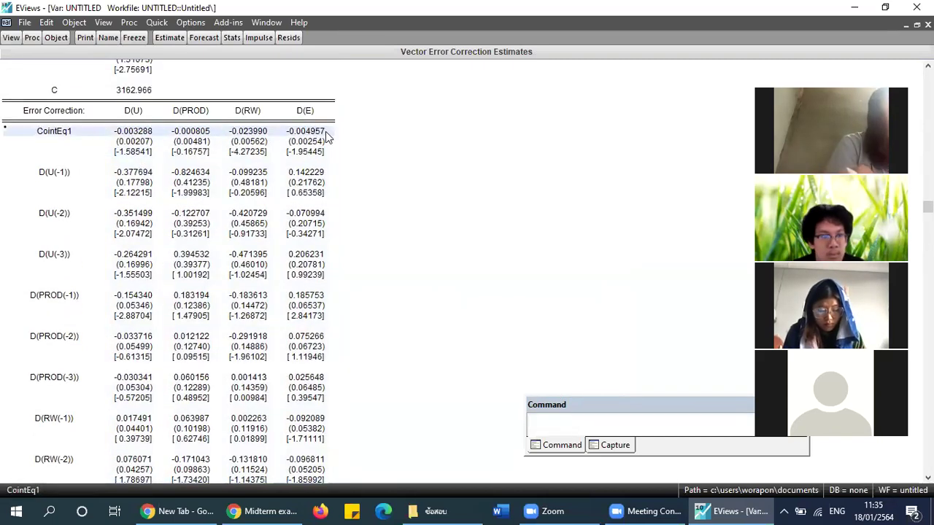
pyautogui.moveTo(117, 132); pyautogui.dragTo(310, 135)
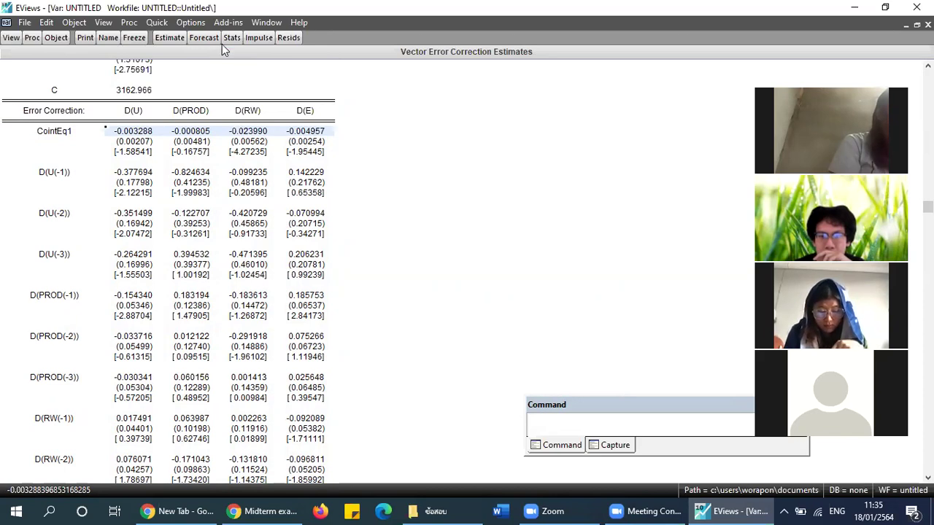
# - Re-estimate the model as a standard unrestricted VAR of u, prod, rw and e instead of a vector error correction model
pyautogui.click(169, 38)
pyautogui.click(363, 167)
pyautogui.click(542, 380)
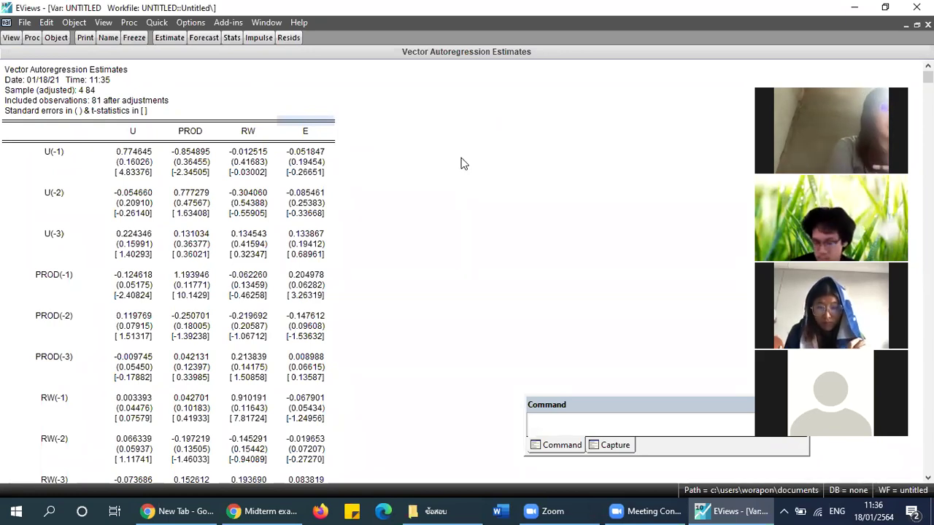
# - Generate impulse responses for u prod rw e over 10 periods as multiple graphs with analytic standard errors
pyautogui.click(11, 38)
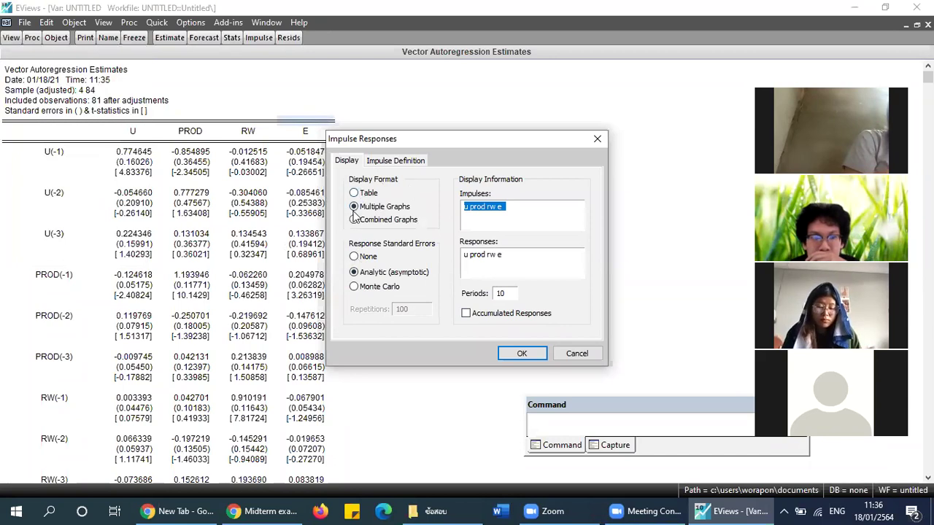
pyautogui.click(510, 218)
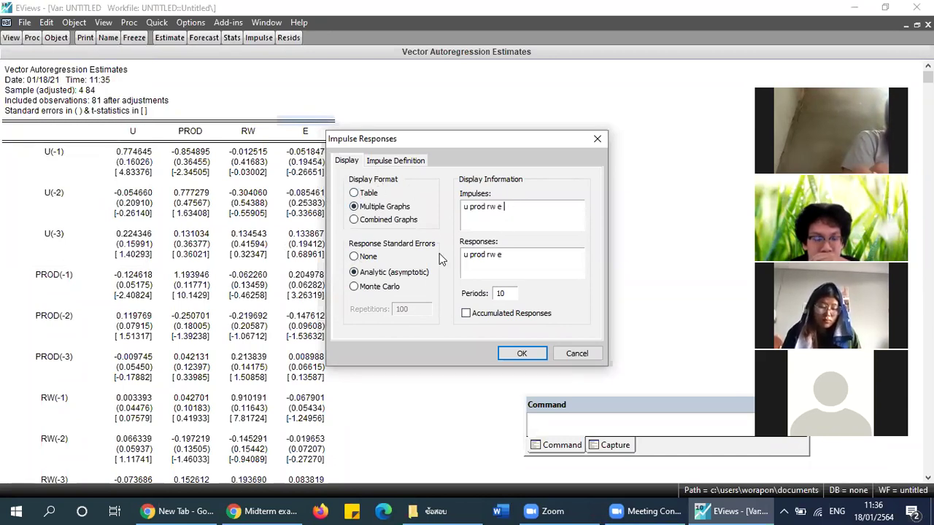
pyautogui.moveTo(518, 295); pyautogui.dragTo(490, 291)
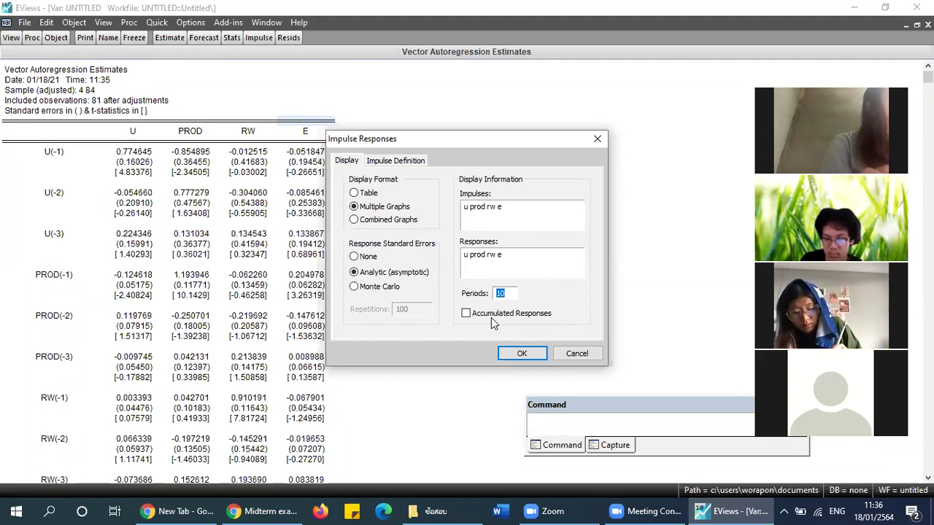
pyautogui.click(518, 293)
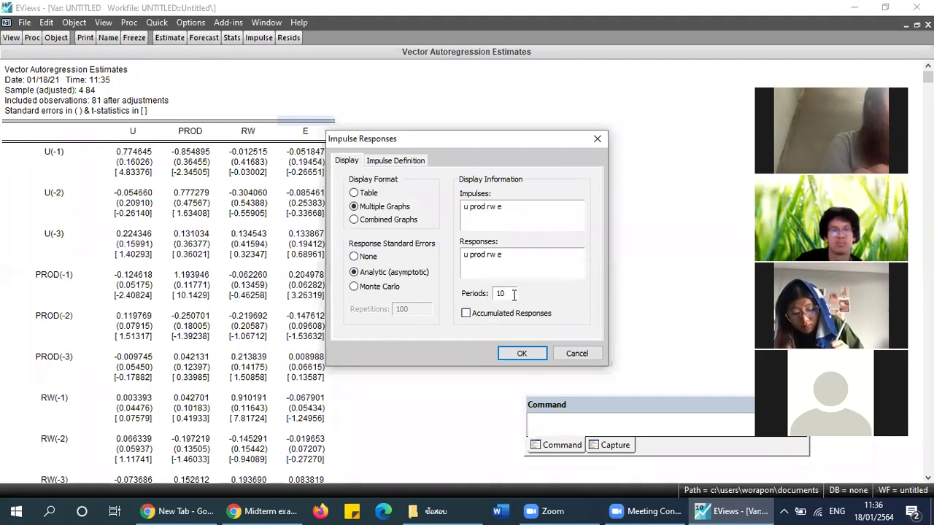
pyautogui.click(526, 354)
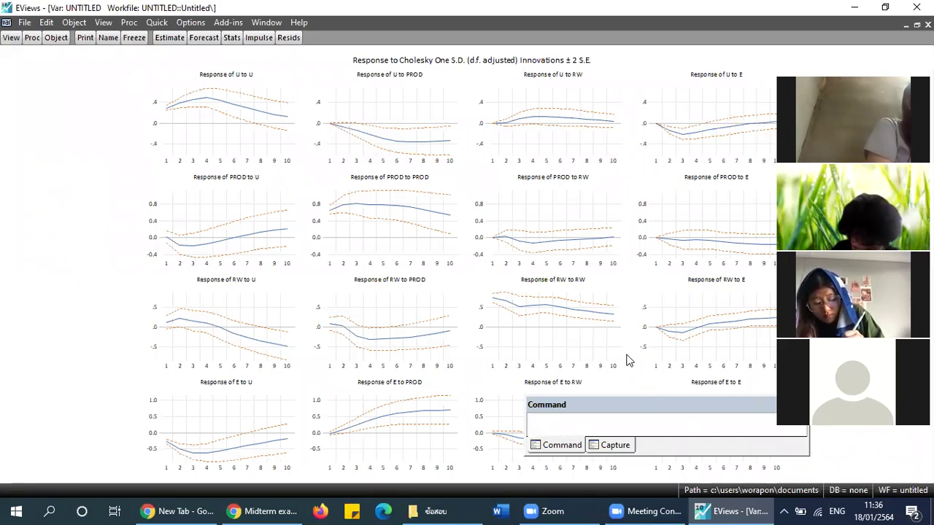
# - Examine the graphs showing how U, PROD, RW and E each respond to a shock in U
pyautogui.click(207, 77)
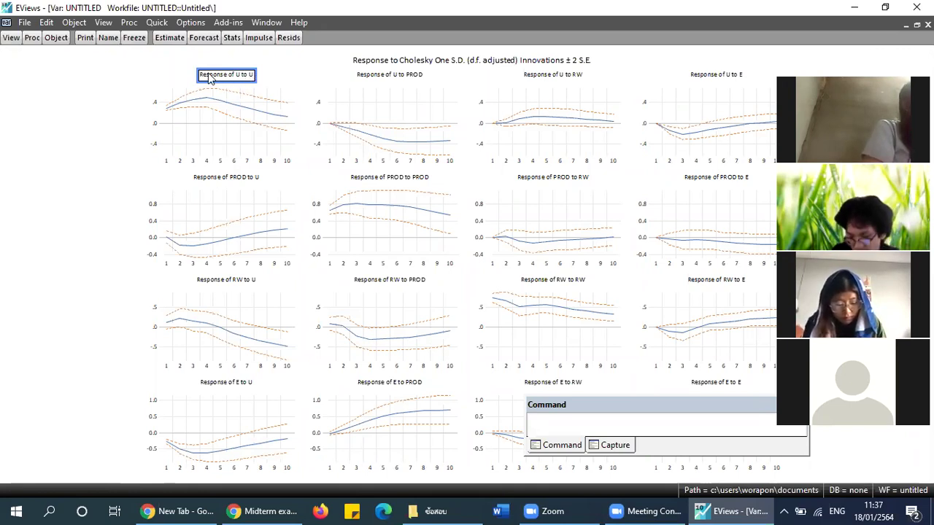
pyautogui.click(235, 184)
pyautogui.click(234, 182)
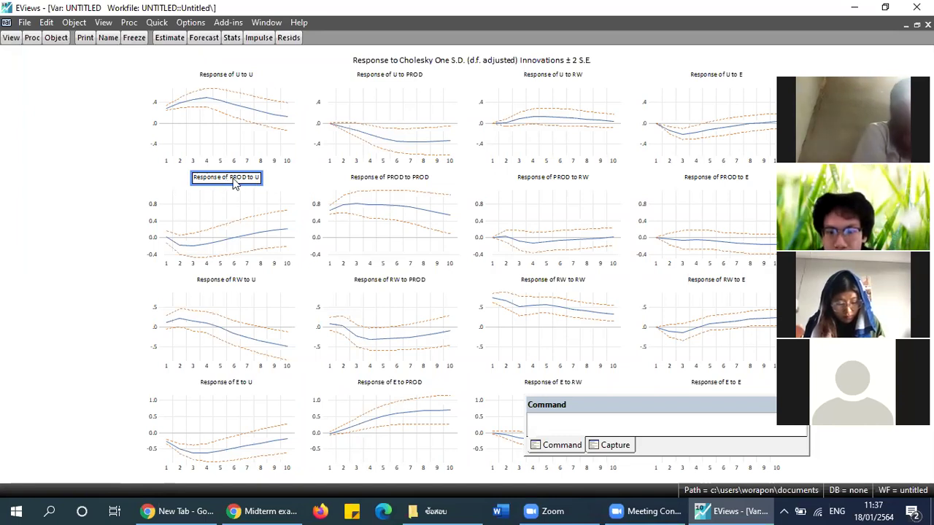
pyautogui.click(199, 223)
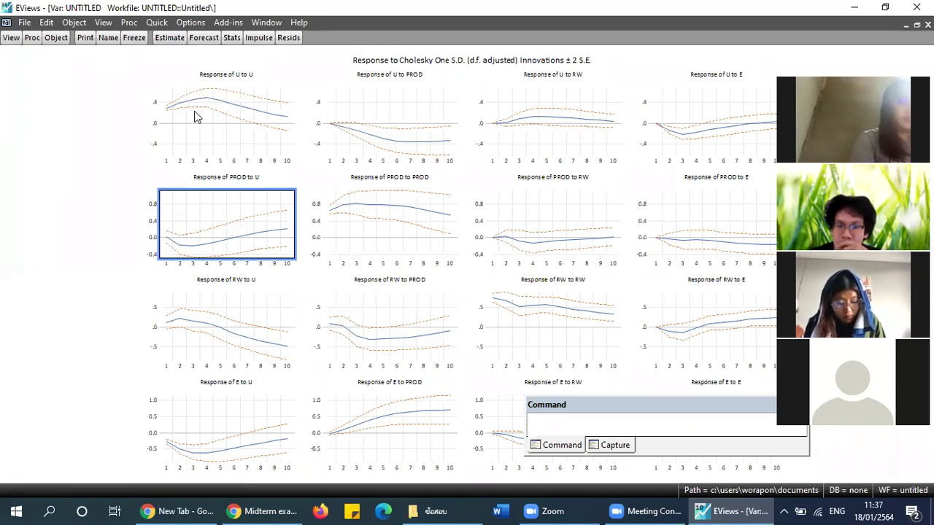
pyautogui.click(235, 321)
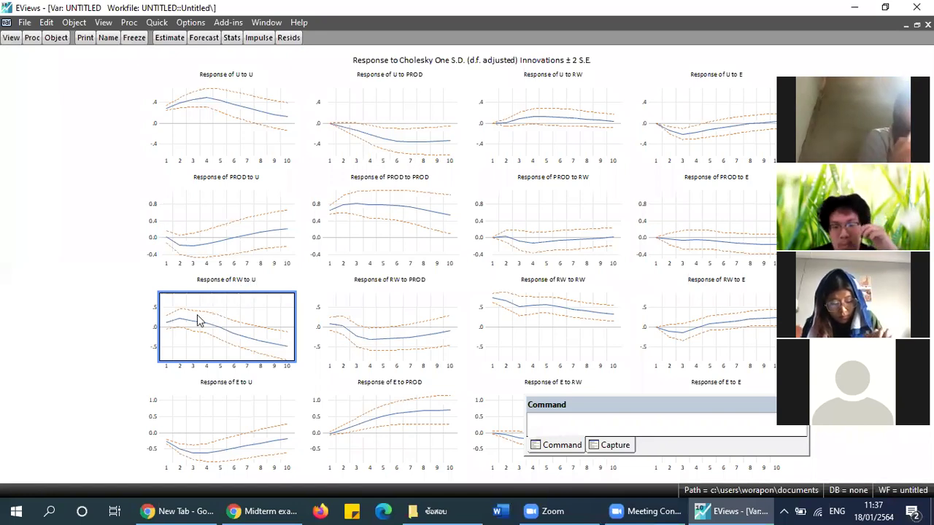
pyautogui.click(253, 414)
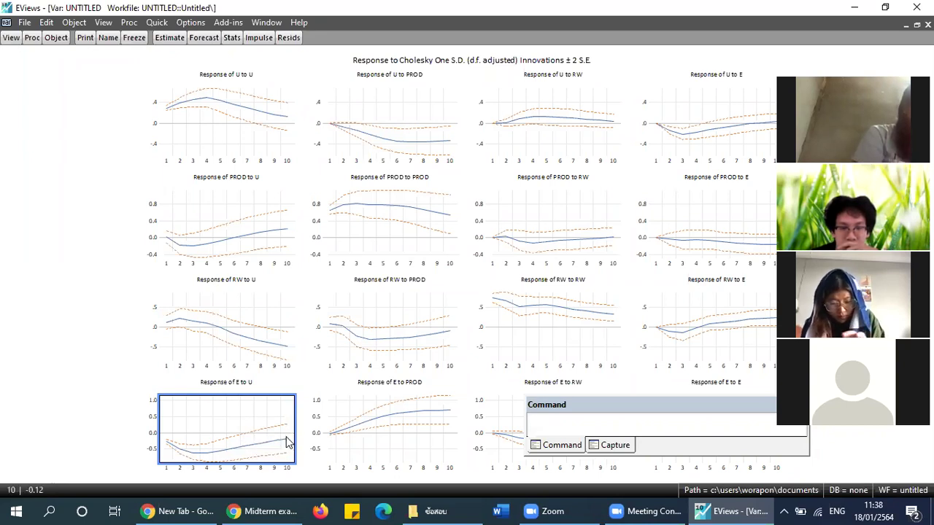
pyautogui.moveTo(286, 441)
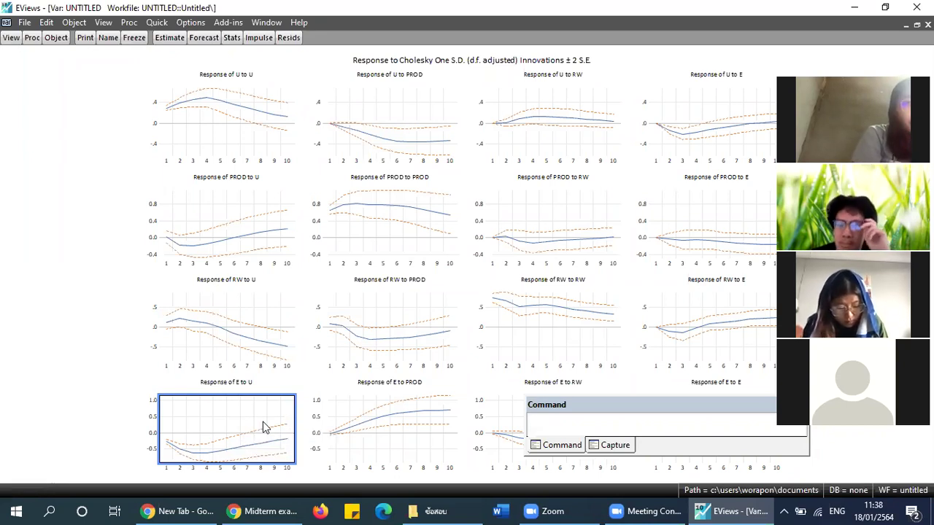
pyautogui.moveTo(264, 428)
# - Examine the responses of U, PROD and RW to PROD shocks, and the responses of U to RW and E
pyautogui.click(389, 138)
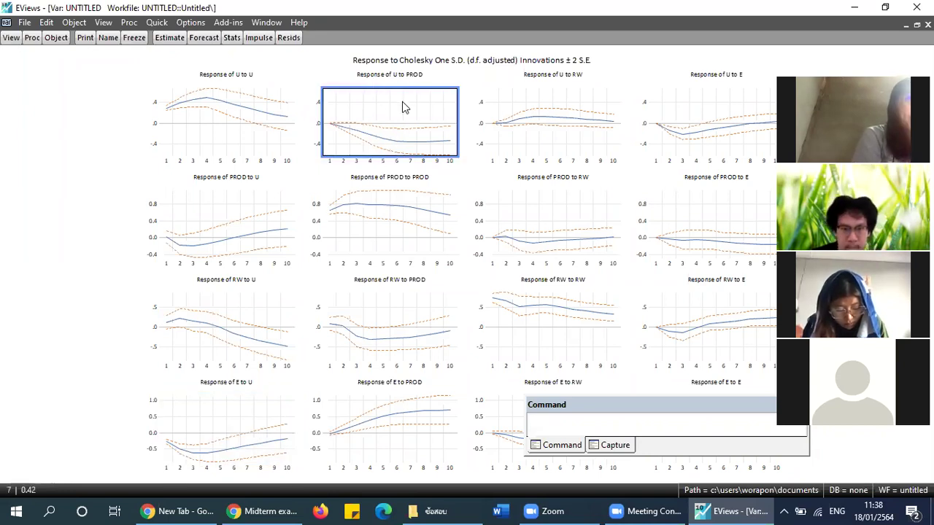
pyautogui.click(417, 77)
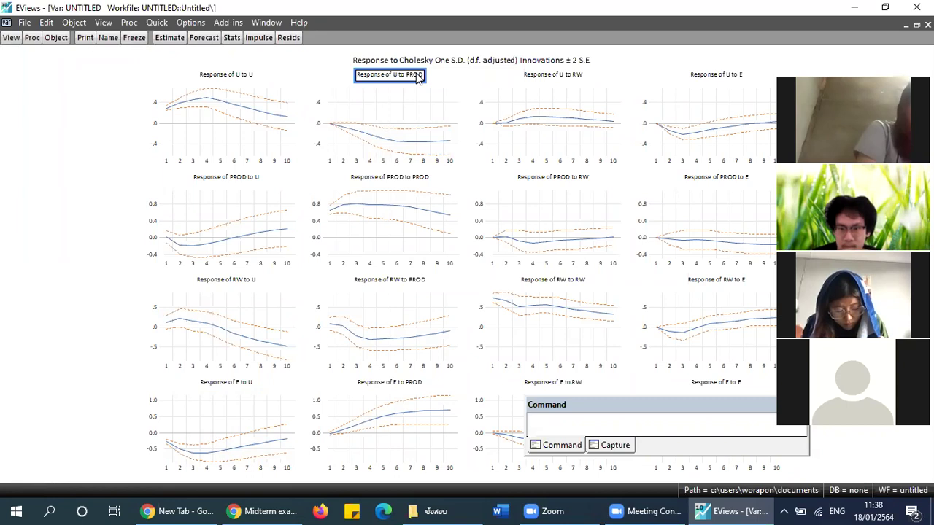
pyautogui.click(414, 182)
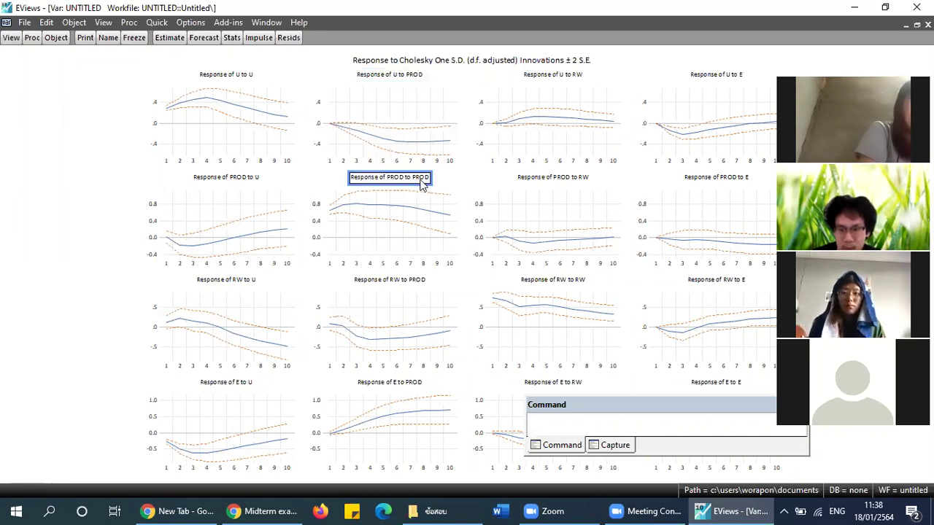
pyautogui.click(412, 282)
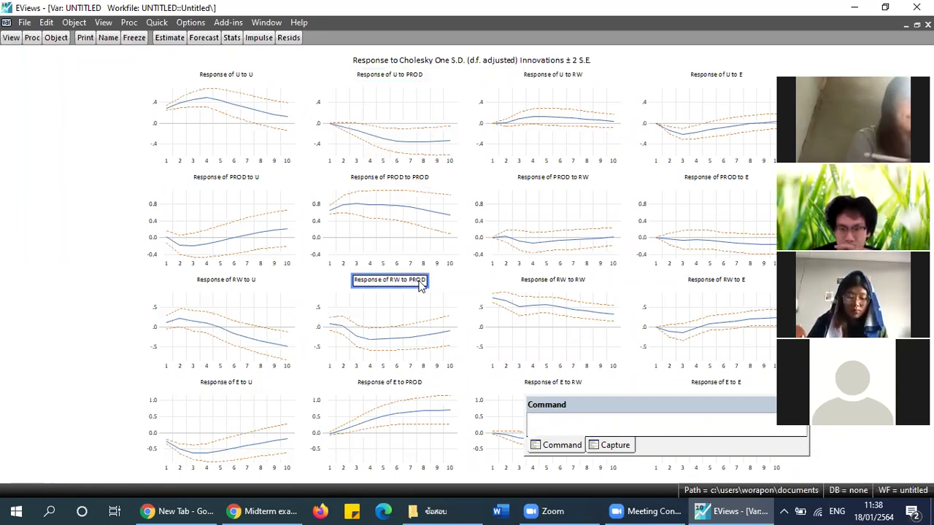
pyautogui.click(548, 82)
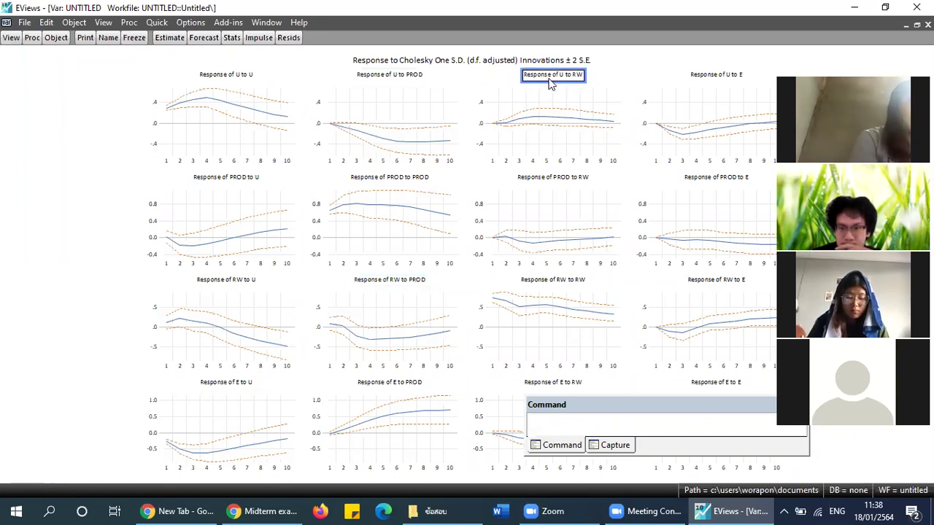
pyautogui.click(727, 81)
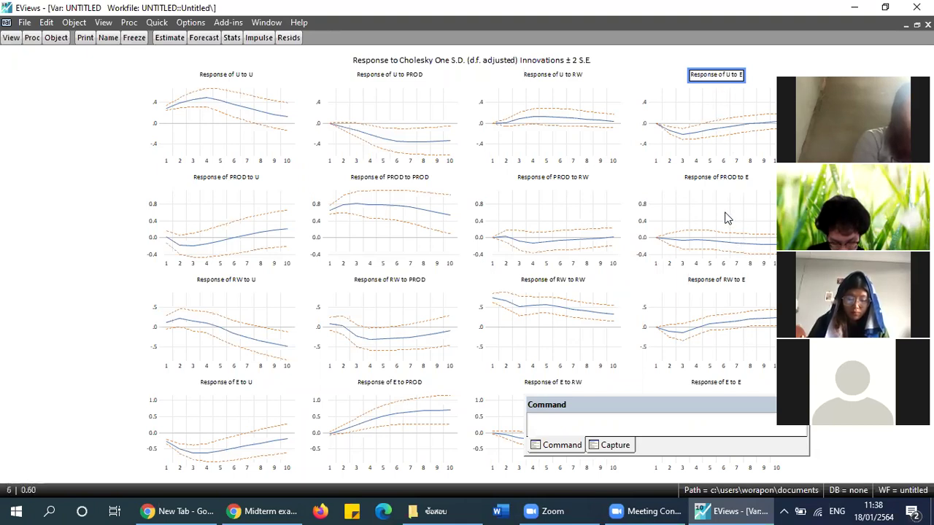
# - Dock the Command window and narrow it to a sliver to clear the impulse response graphs, keeping the VAR window maximized
pyautogui.moveTo(696, 408); pyautogui.dragTo(464, 268)
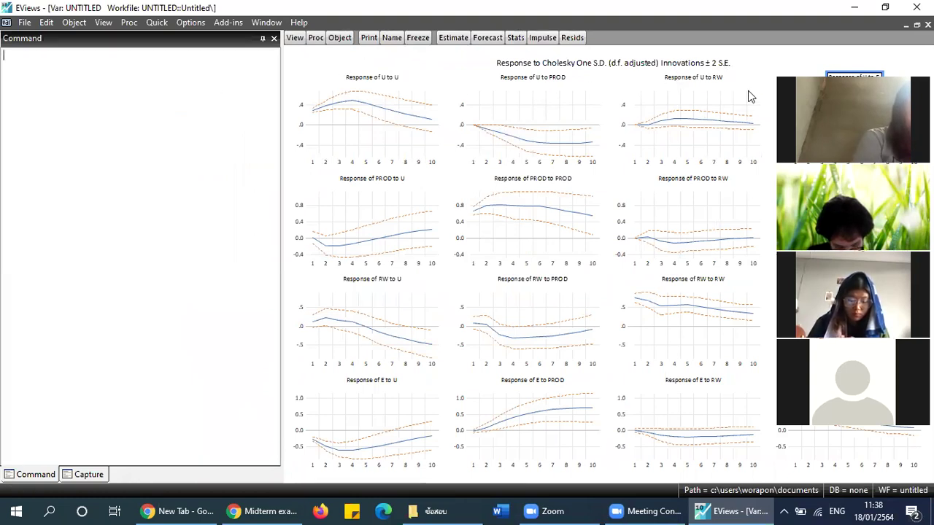
pyautogui.click(764, 70)
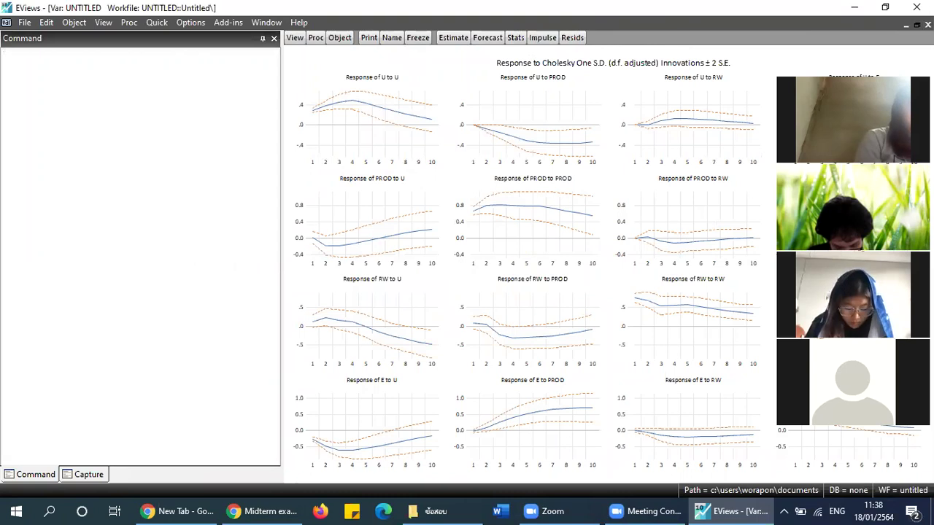
pyautogui.click(916, 25)
pyautogui.click(874, 45)
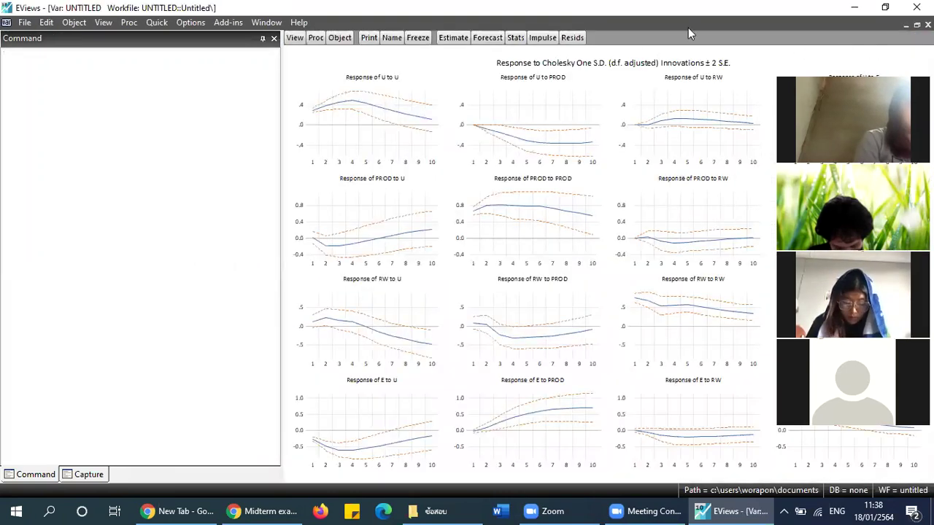
pyautogui.click(885, 7)
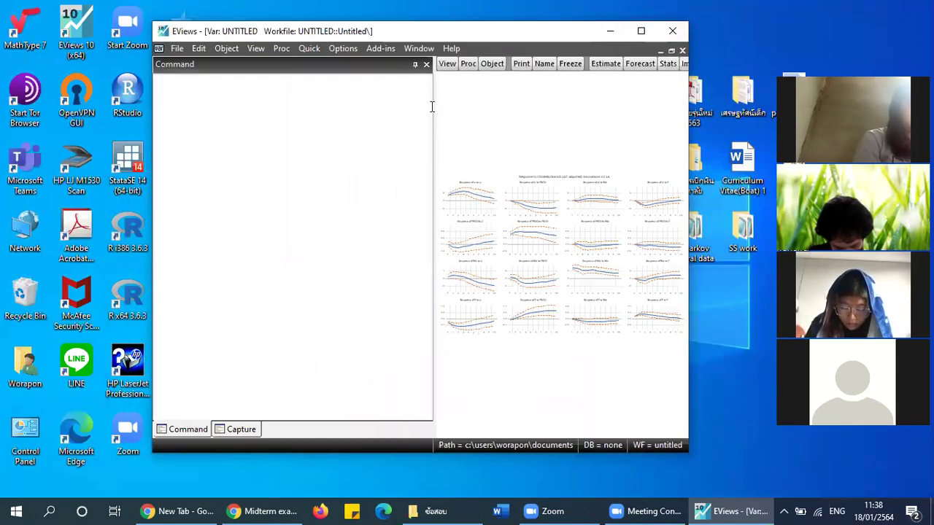
pyautogui.click(416, 65)
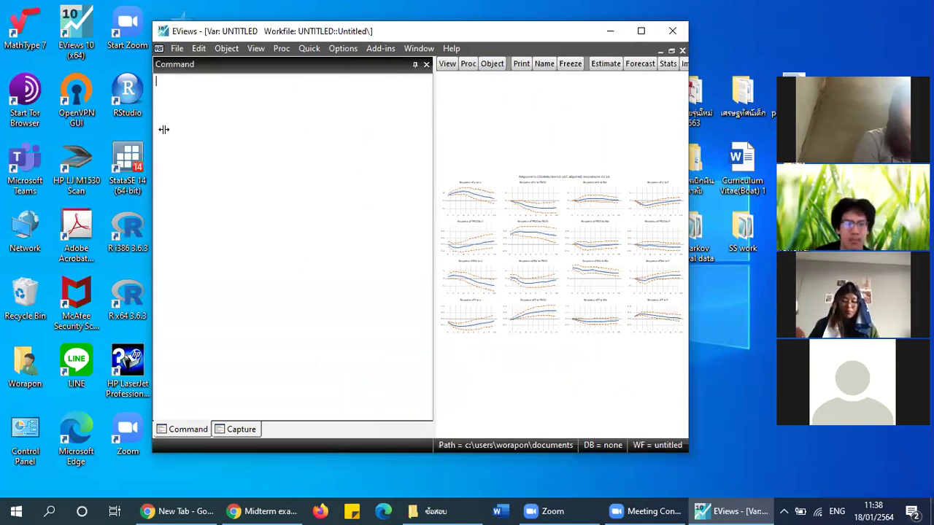
pyautogui.click(641, 31)
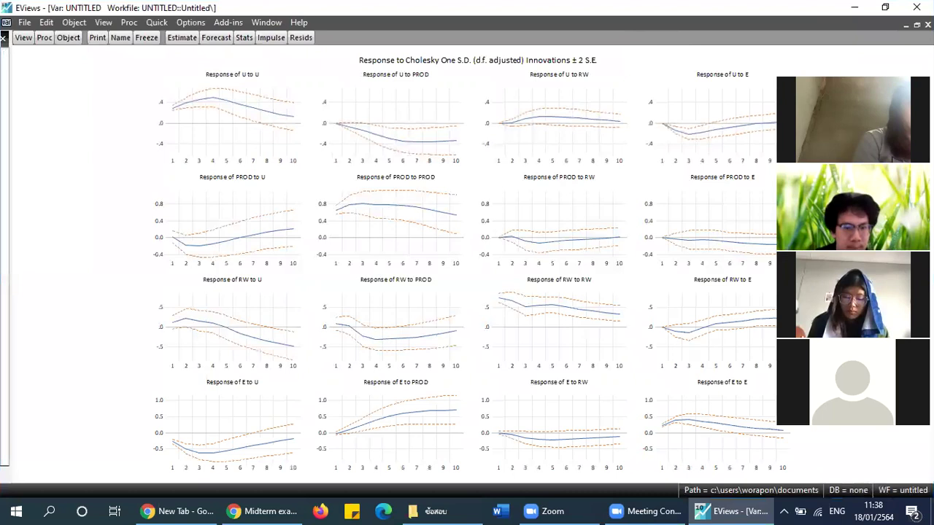
pyautogui.click(916, 24)
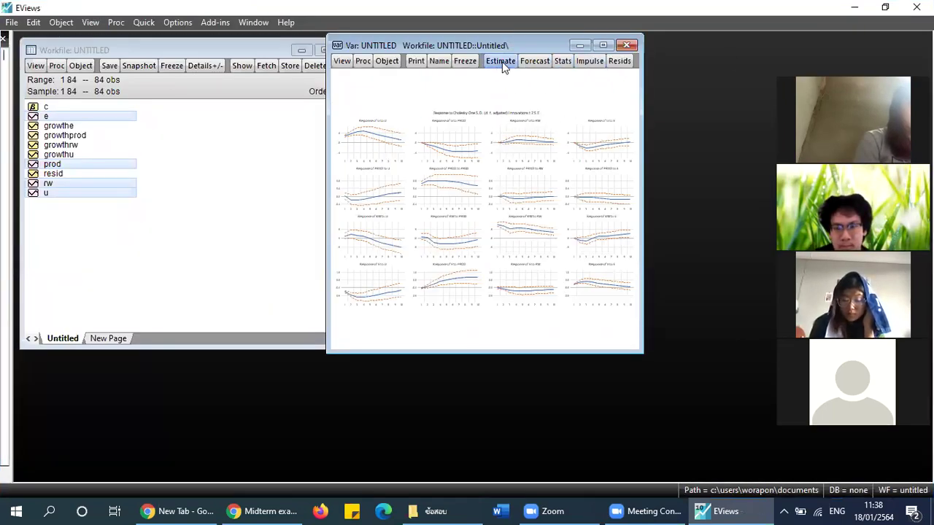
pyautogui.click(604, 45)
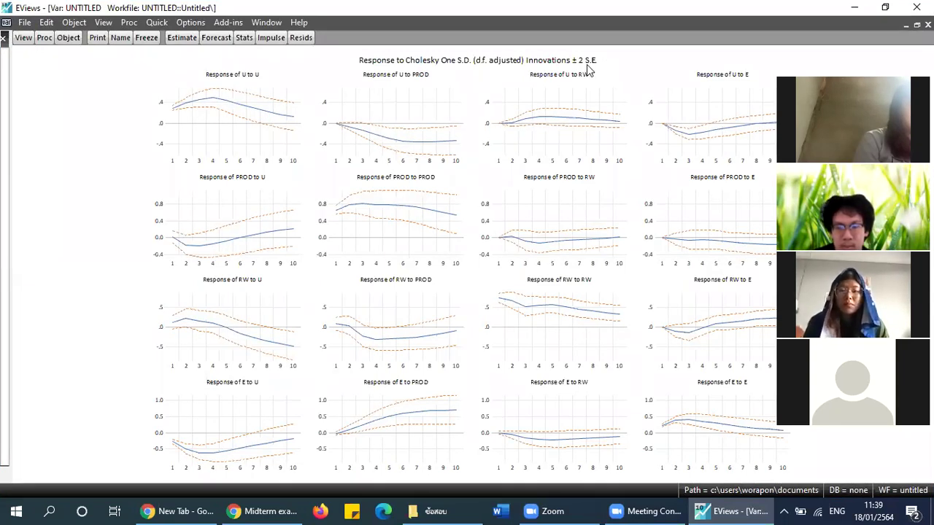
# - Generate the variance decomposition of u prod rw e over 10 periods as multiple graphs with Cholesky factorization and no standard errors
pyautogui.click(23, 39)
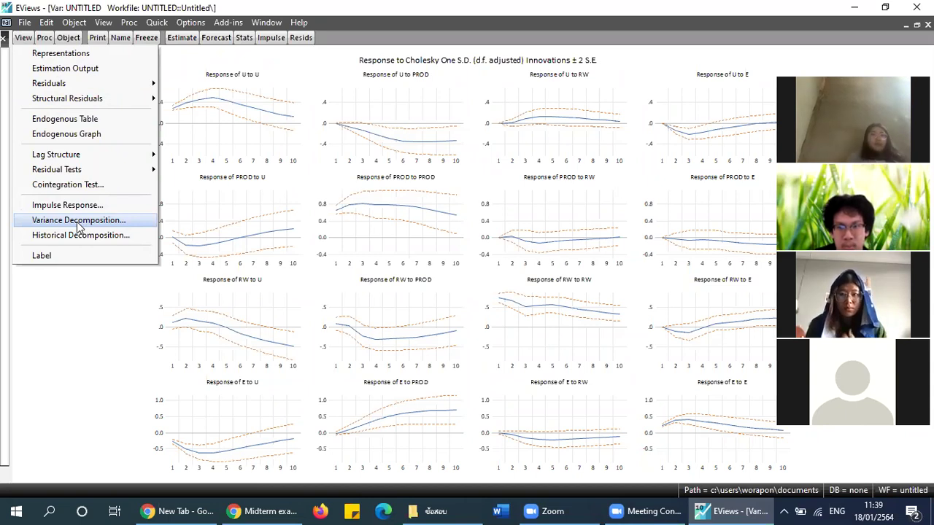
pyautogui.click(205, 212)
pyautogui.click(23, 37)
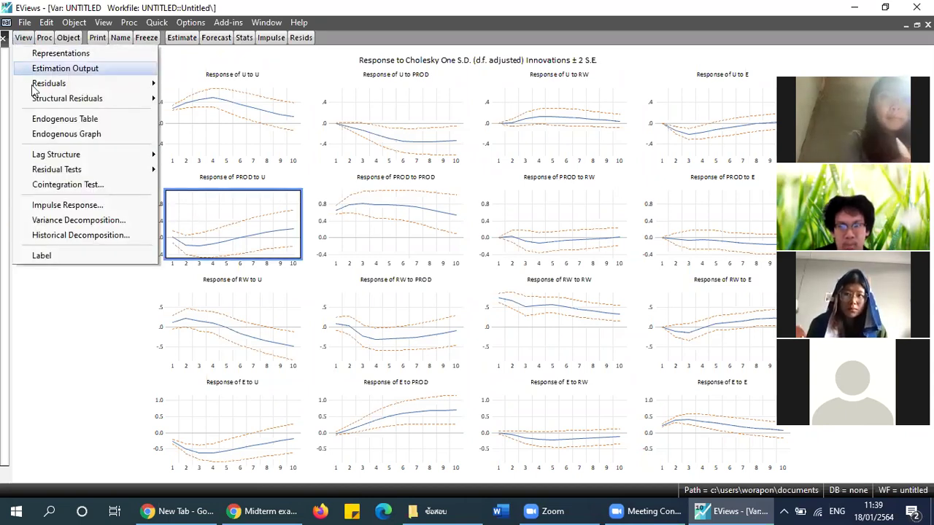
pyautogui.click(76, 221)
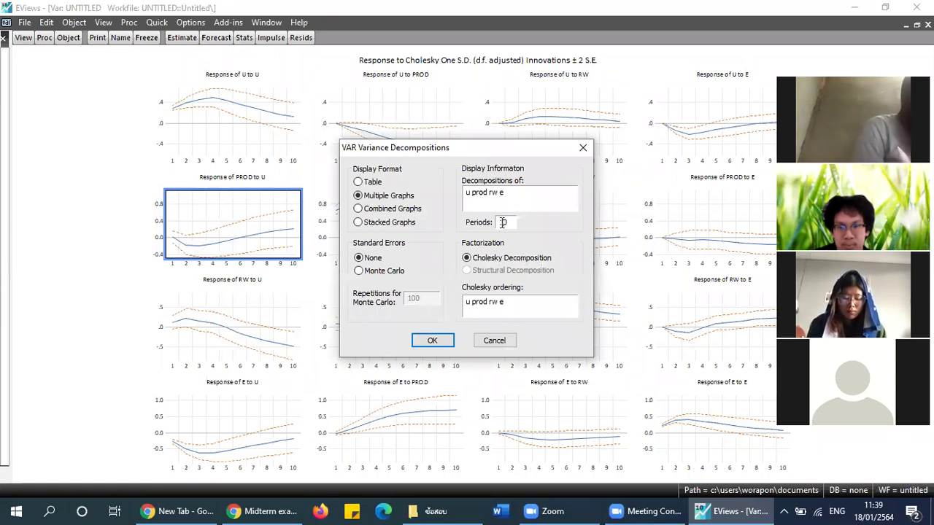
pyautogui.moveTo(494, 220); pyautogui.dragTo(515, 222)
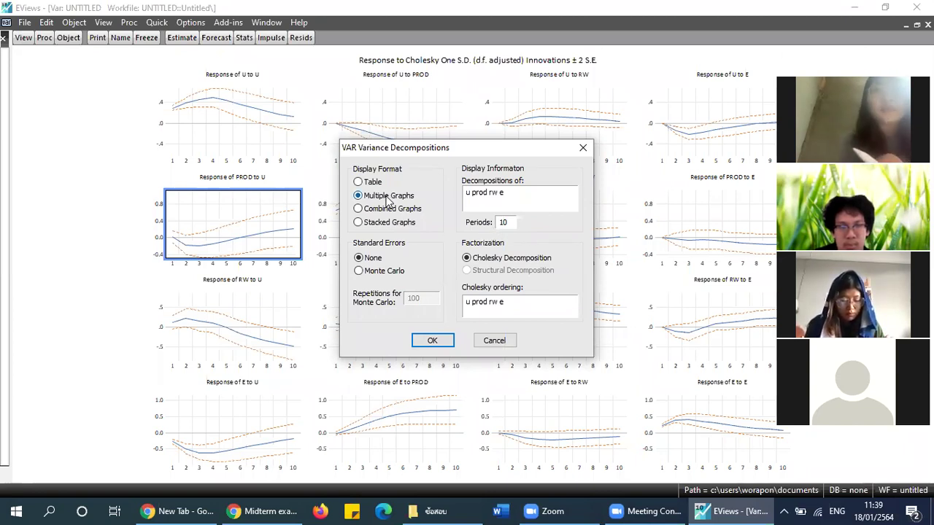
pyautogui.click(432, 340)
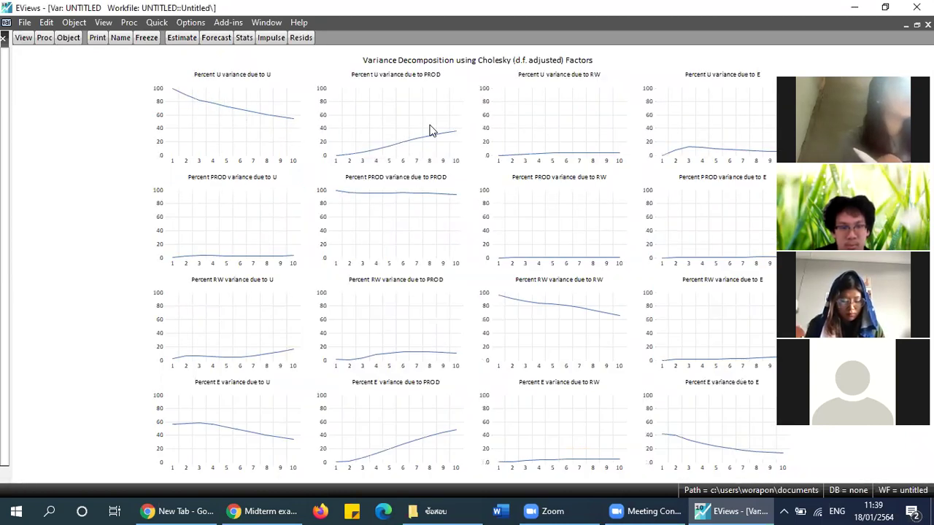
# - Examine the graphs showing the percent of U variance due to U, PROD, RW and E, and glance at the RW and E decompositions
pyautogui.click(216, 77)
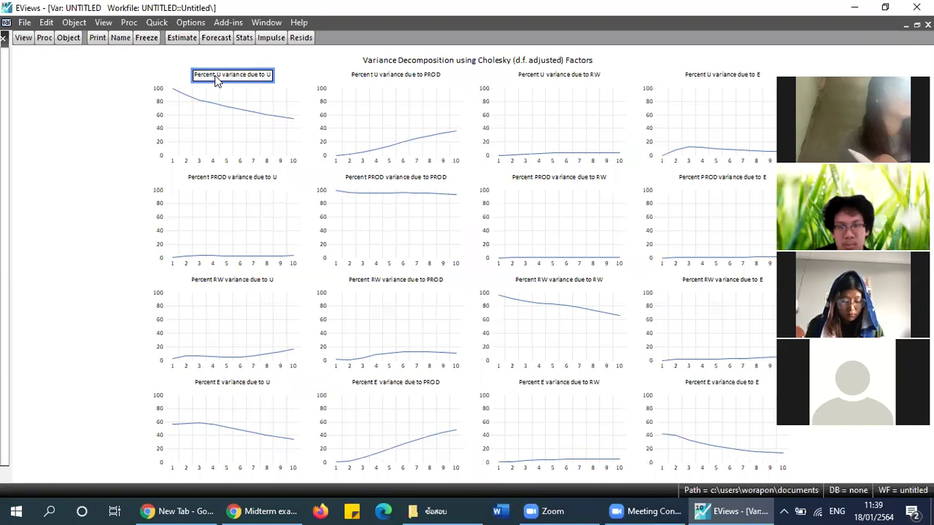
pyautogui.click(268, 77)
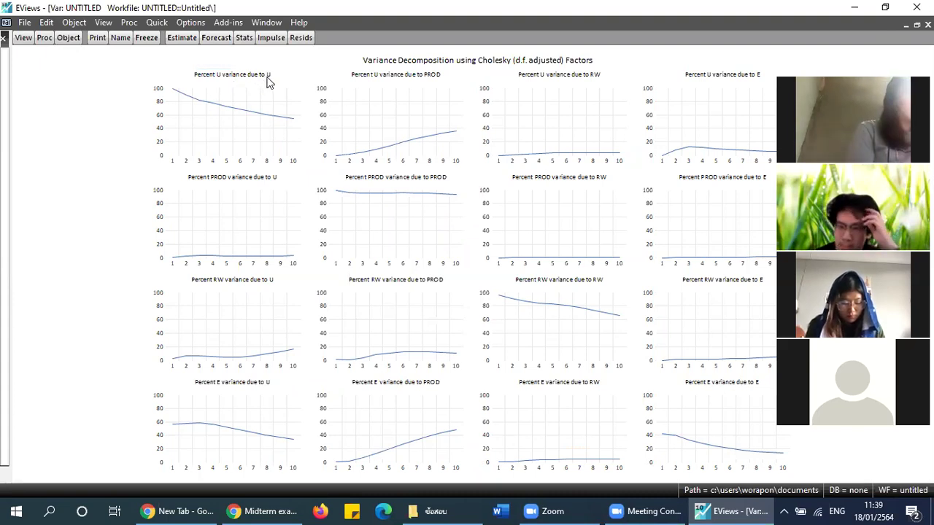
pyautogui.moveTo(170, 95)
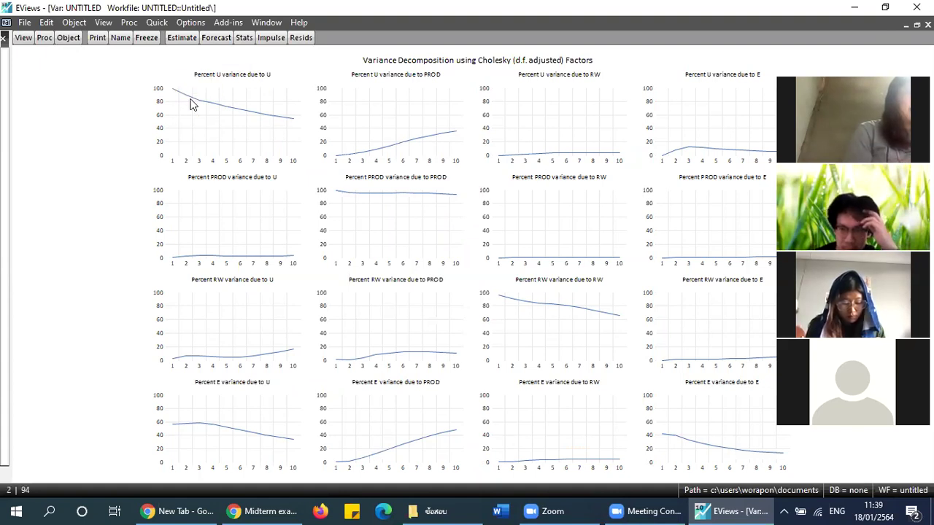
pyautogui.click(217, 178)
pyautogui.click(386, 76)
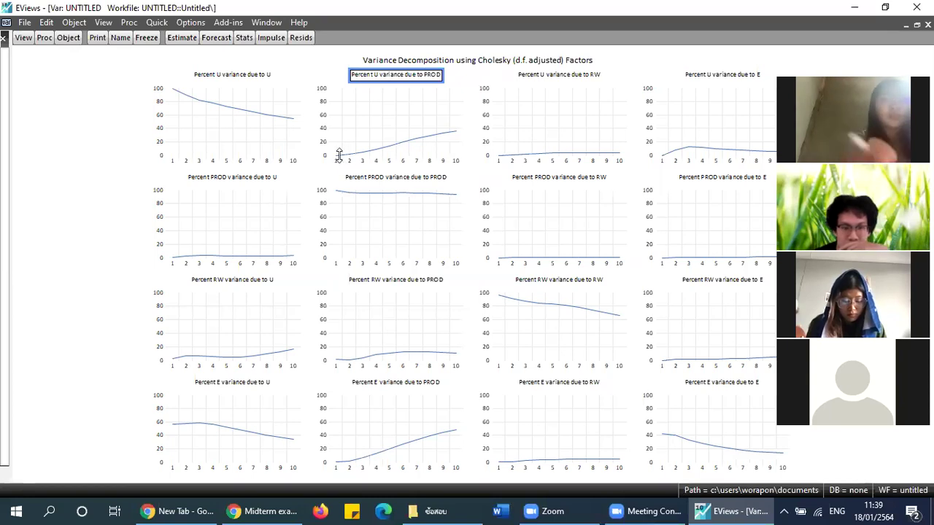
pyautogui.moveTo(339, 160)
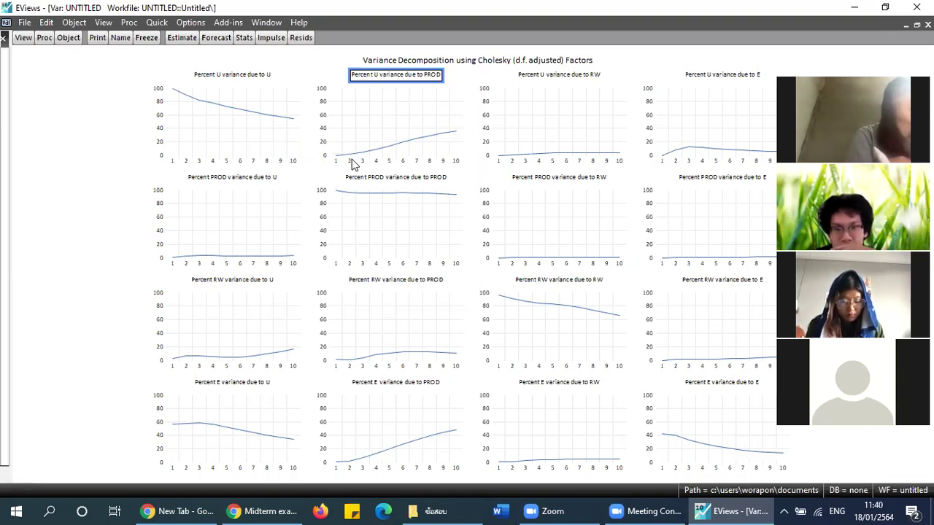
pyautogui.click(560, 77)
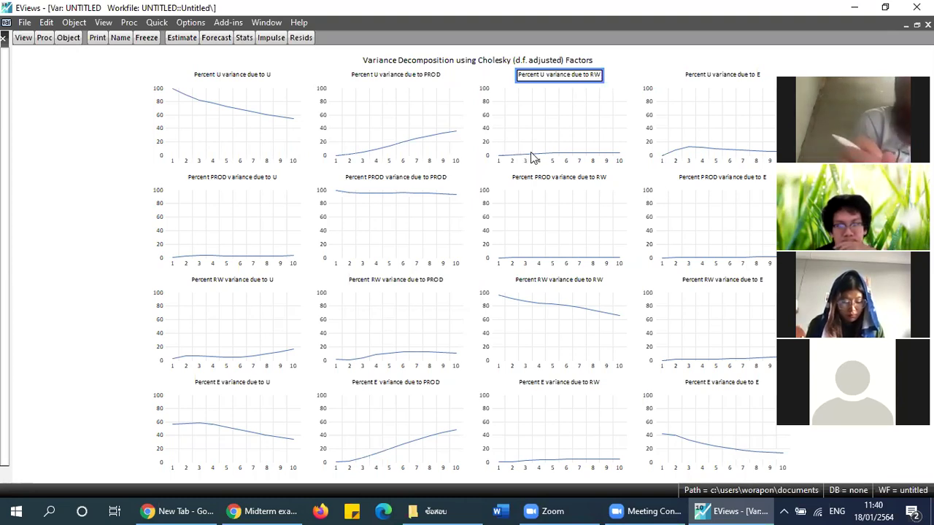
pyautogui.click(707, 76)
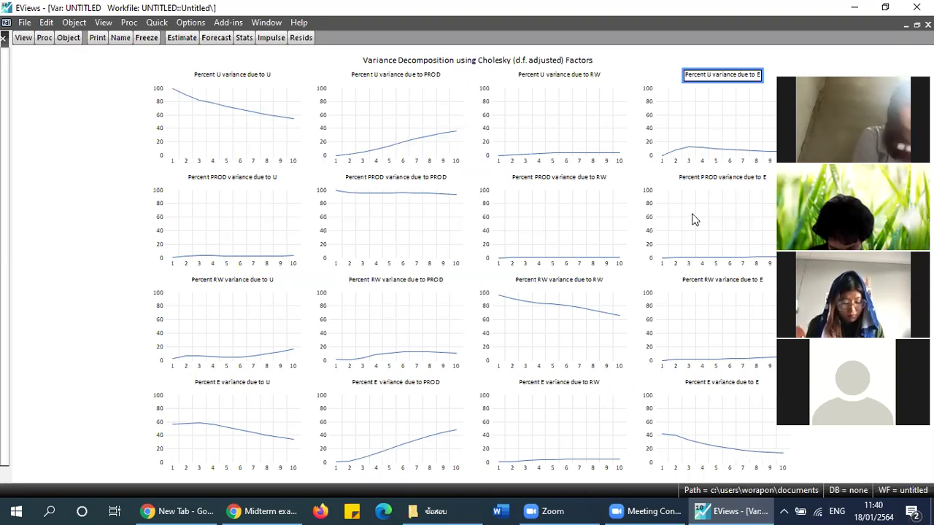
pyautogui.click(218, 310)
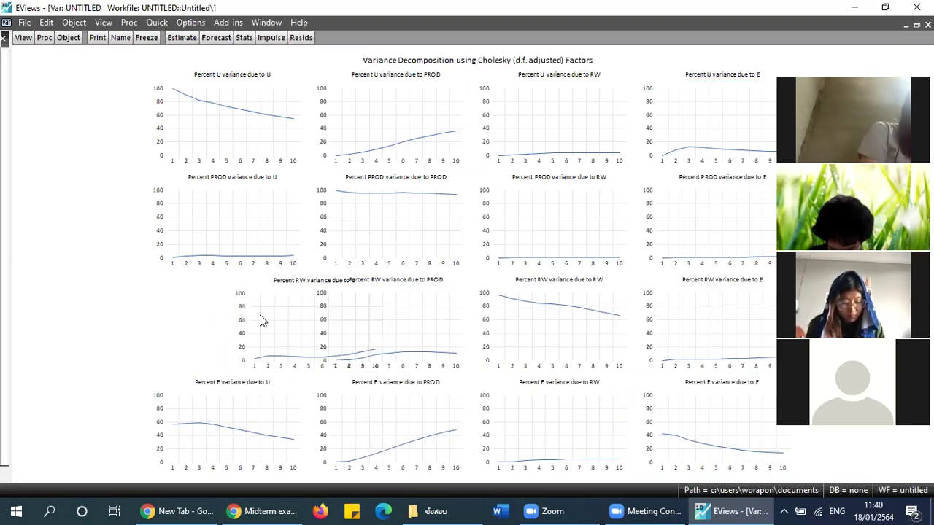
pyautogui.click(243, 410)
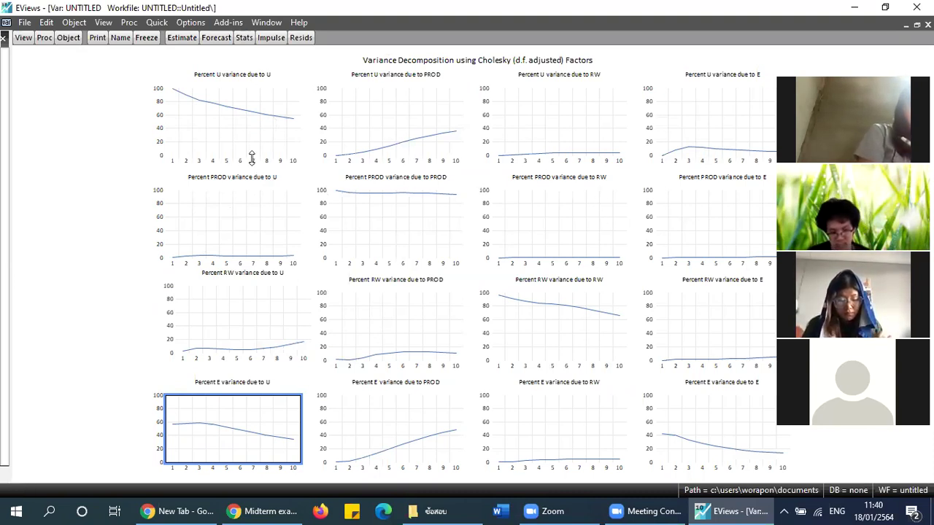
# - Regenerate the variance decomposition of u prod rw e over 10 periods in table format
pyautogui.click(23, 40)
pyautogui.click(95, 220)
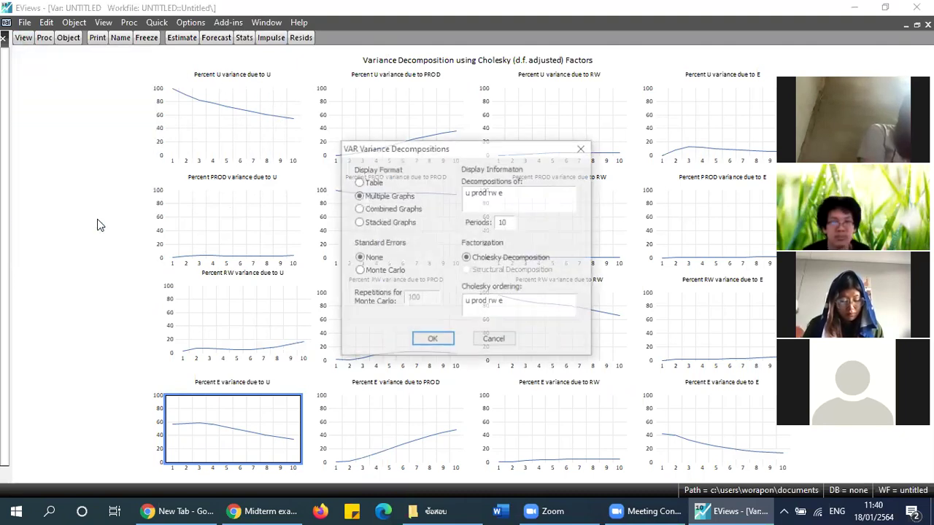
pyautogui.click(369, 183)
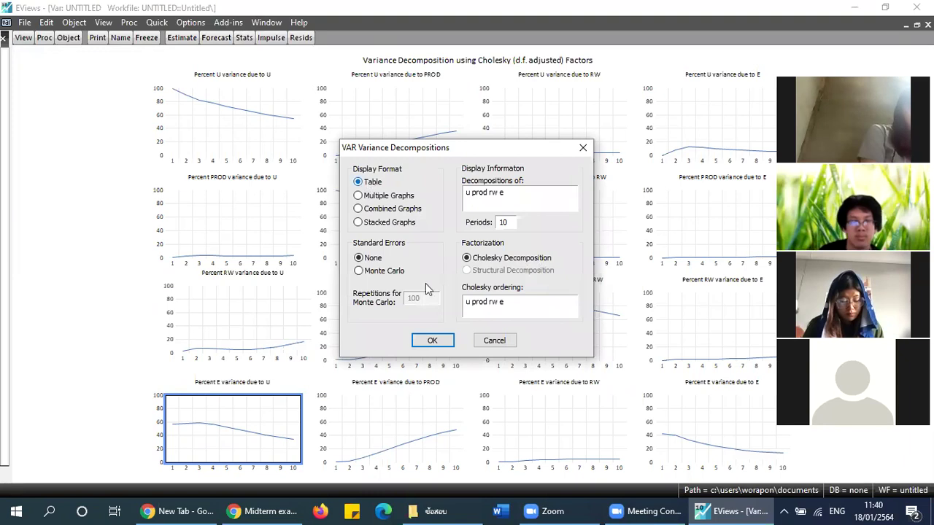
pyautogui.click(432, 341)
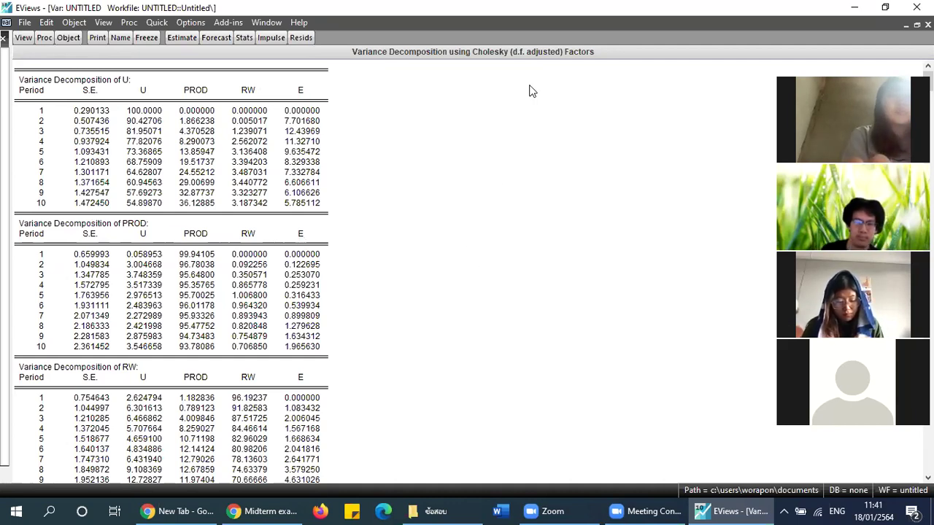
# - Close the untitled VAR and open a new VAR specification for the series e, prod, rw and u
pyautogui.click(927, 24)
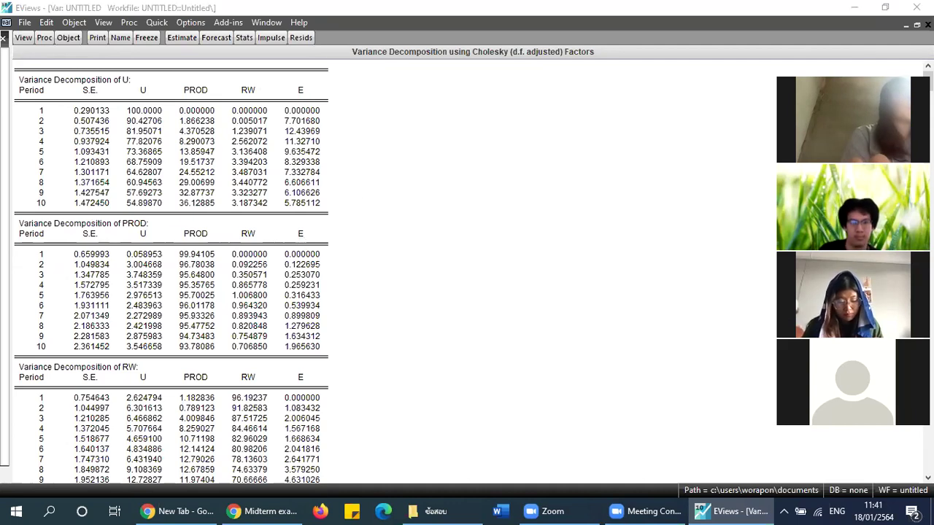
pyautogui.click(435, 281)
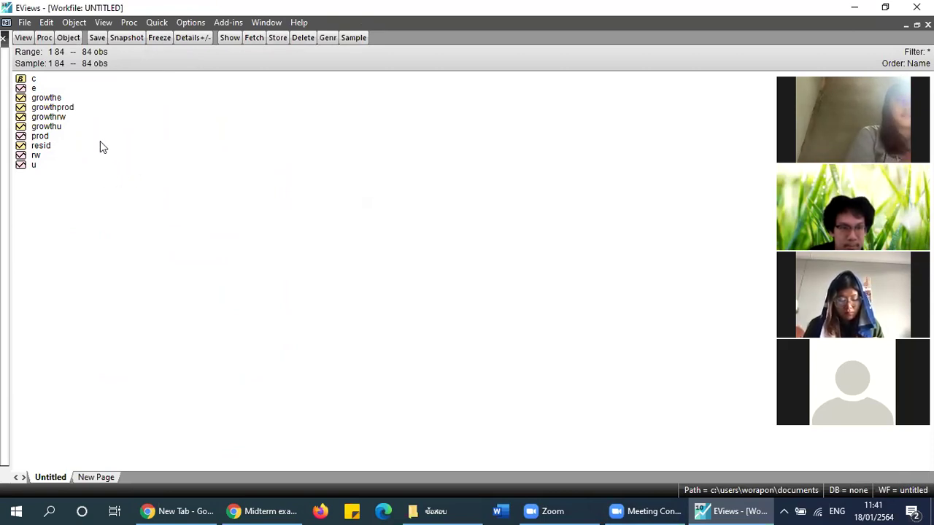
pyautogui.click(34, 77)
pyautogui.click(34, 88)
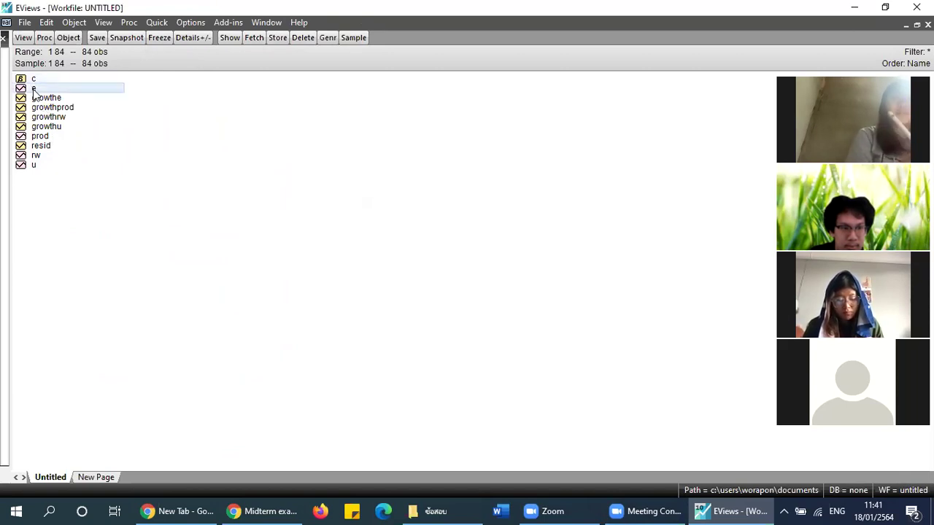
pyautogui.keyDown('ctrl'); pyautogui.click(40, 135); pyautogui.keyUp('ctrl')
pyautogui.keyDown('ctrl'); pyautogui.click(36, 155); pyautogui.keyUp('ctrl')
pyautogui.keyDown('ctrl'); pyautogui.click(40, 165); pyautogui.keyUp('ctrl')
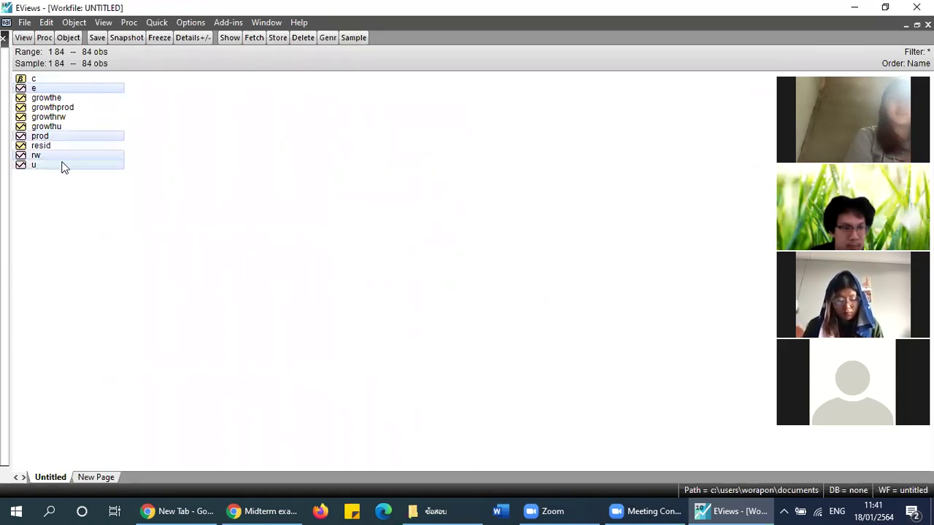
pyautogui.rightClick(91, 157)
pyautogui.moveTo(219, 167)
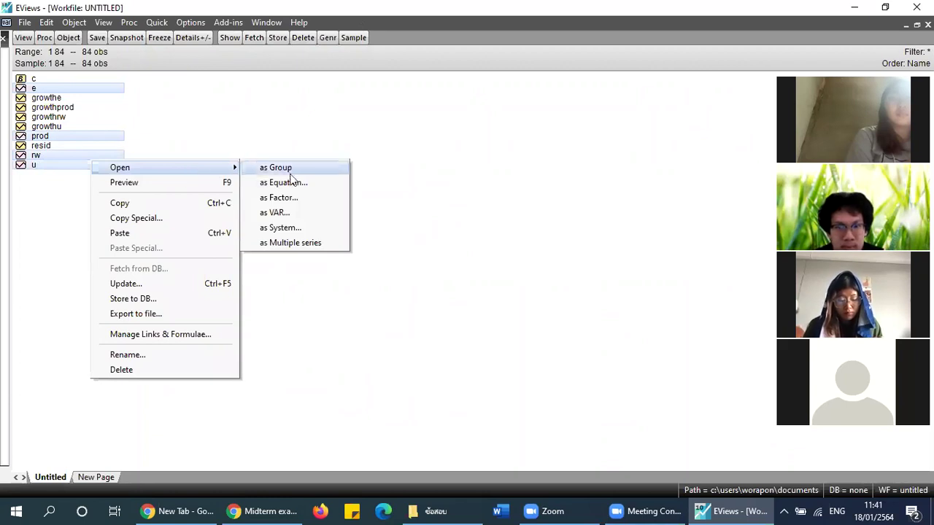
pyautogui.click(290, 211)
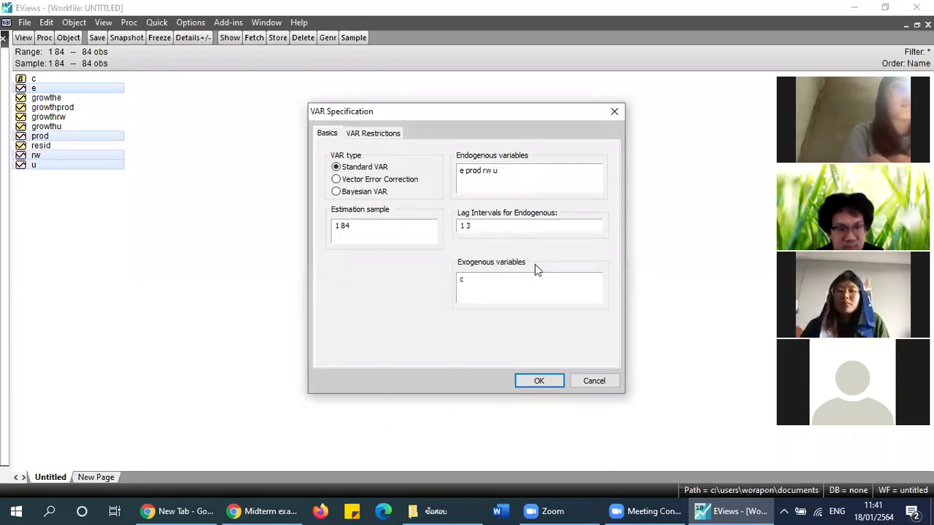
# - Examine the VAR restriction matrices for lags L1, L2 and L3 of the endogenous variables
pyautogui.click(368, 136)
pyautogui.click(327, 136)
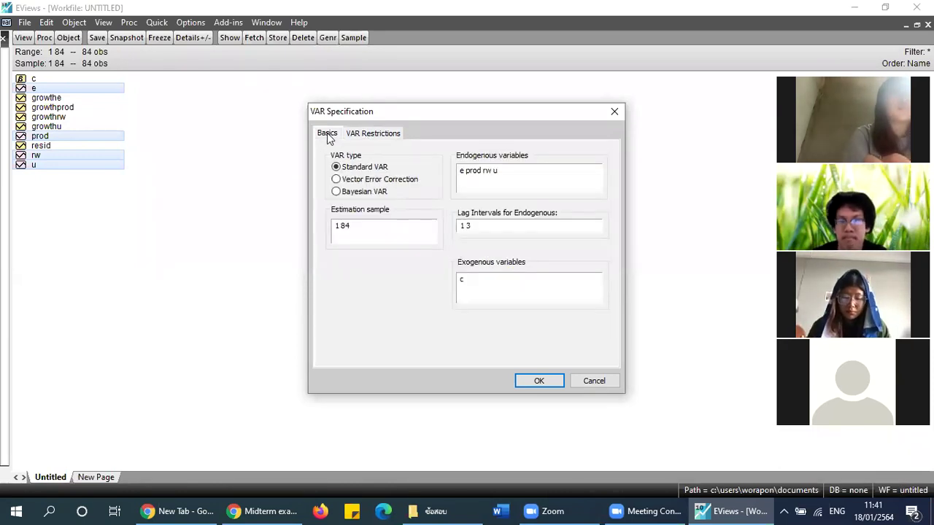
pyautogui.click(377, 135)
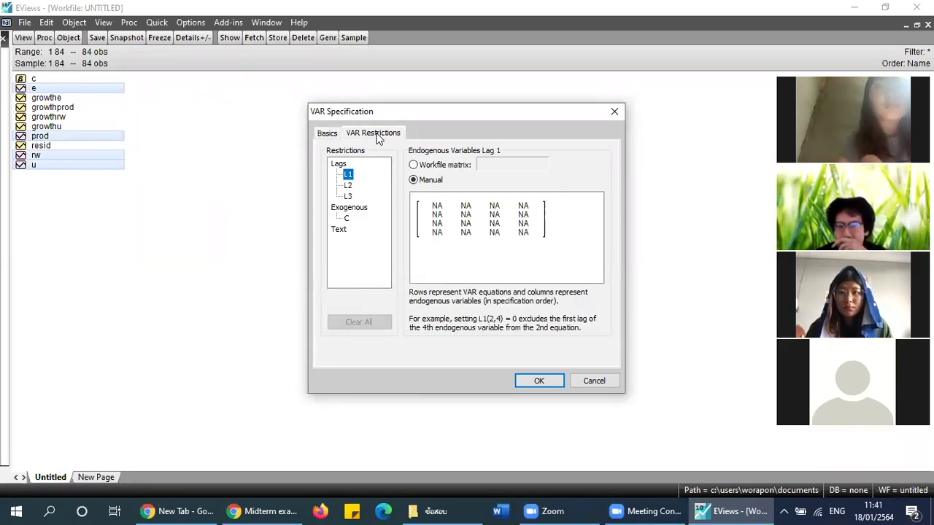
pyautogui.click(348, 186)
pyautogui.click(348, 195)
pyautogui.click(348, 175)
pyautogui.click(348, 195)
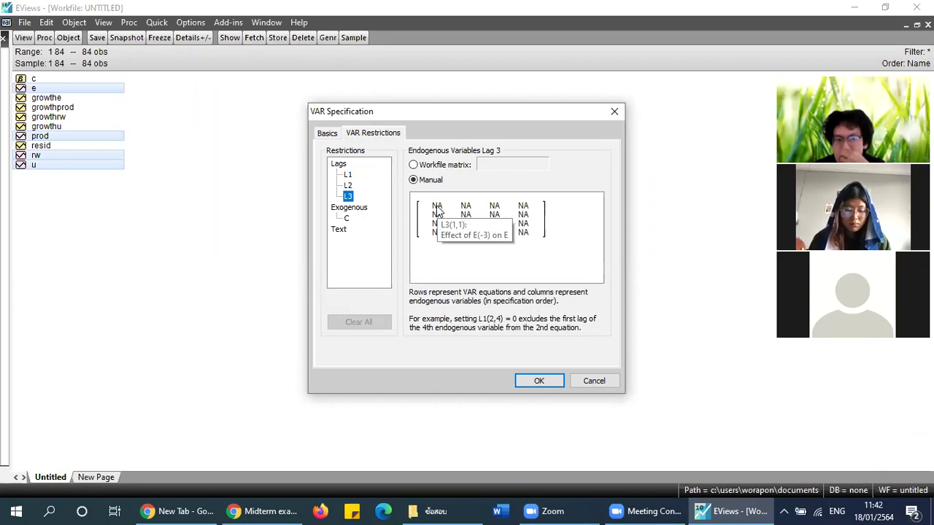
pyautogui.click(349, 175)
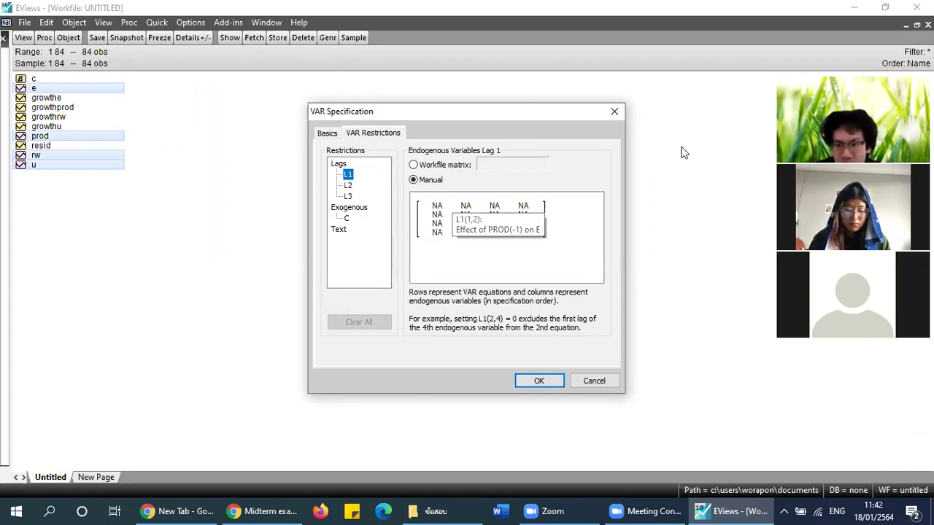
# - Enter the manual restrictions 1, 2 and 3 down the first column of the lag 1 matrix, from its first row
pyautogui.click(436, 207)
pyautogui.write('1')
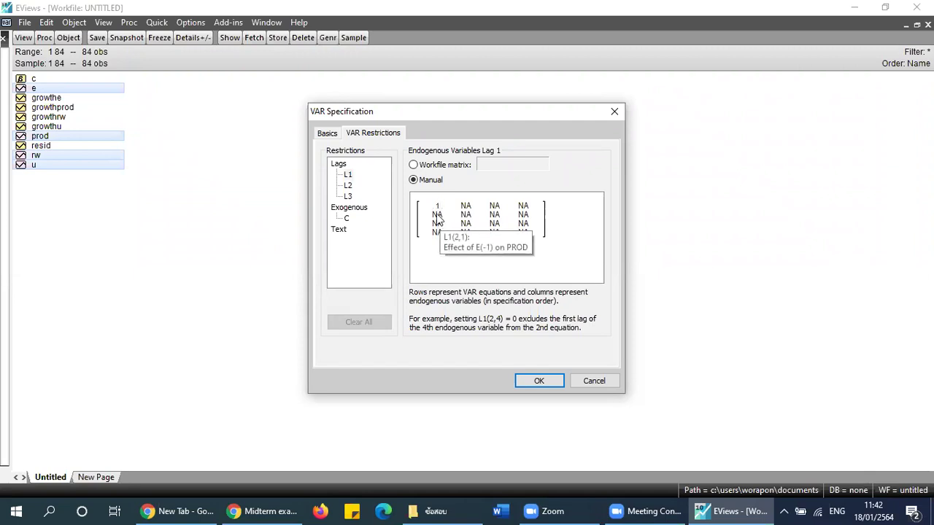
pyautogui.click(437, 214)
pyautogui.write('2')
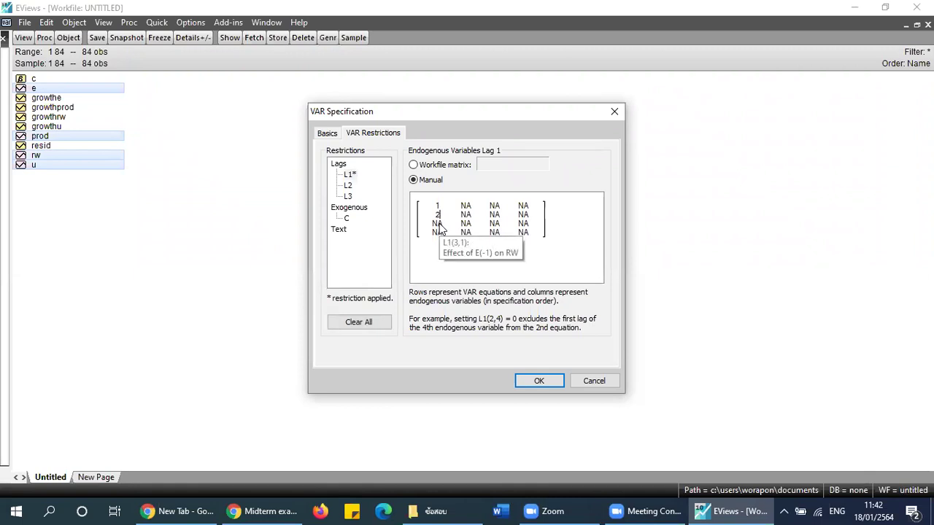
pyautogui.click(437, 224)
pyautogui.write('3')
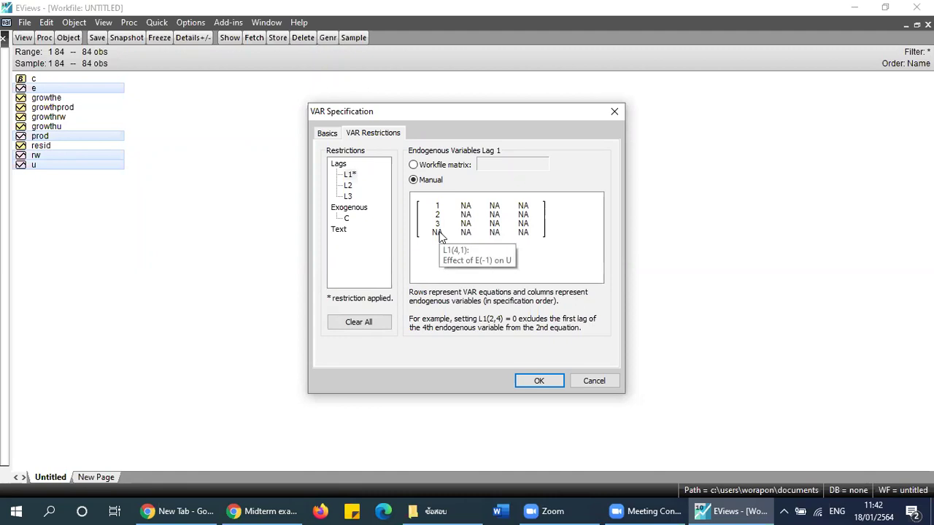
pyautogui.click(438, 233)
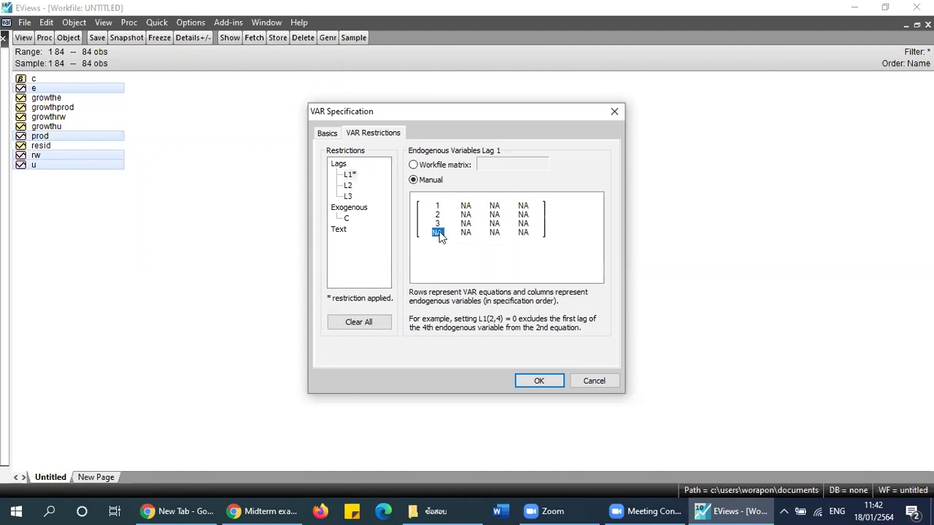